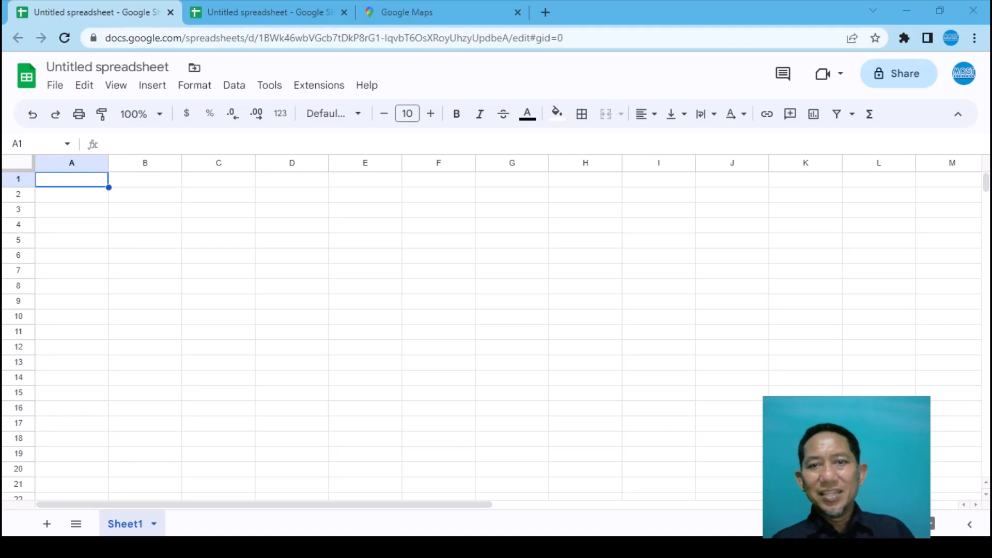
Step: Switch to Google Maps and bring the island of Bali into view
left_click(407, 12)
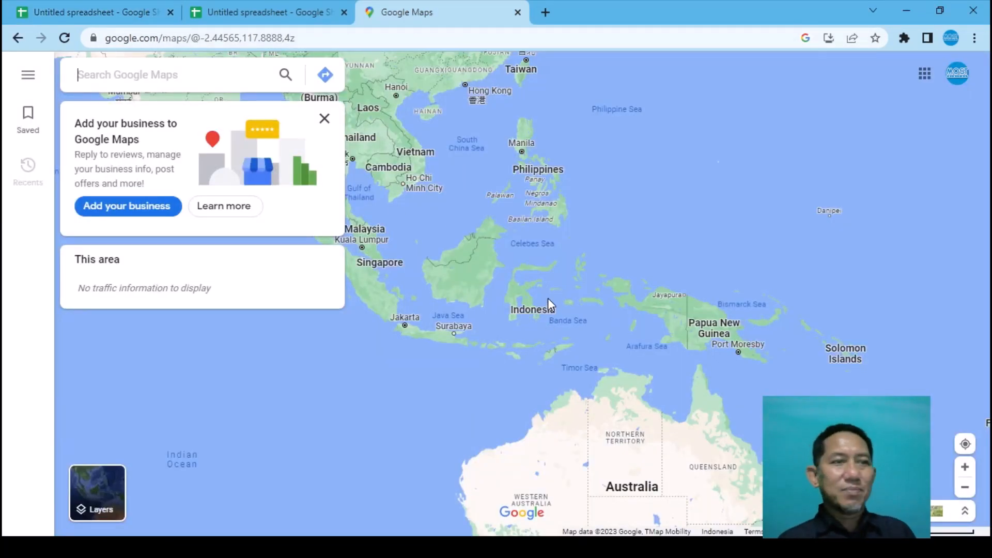
scroll(548, 302, "up", 4)
scroll(471, 313, "up", 4)
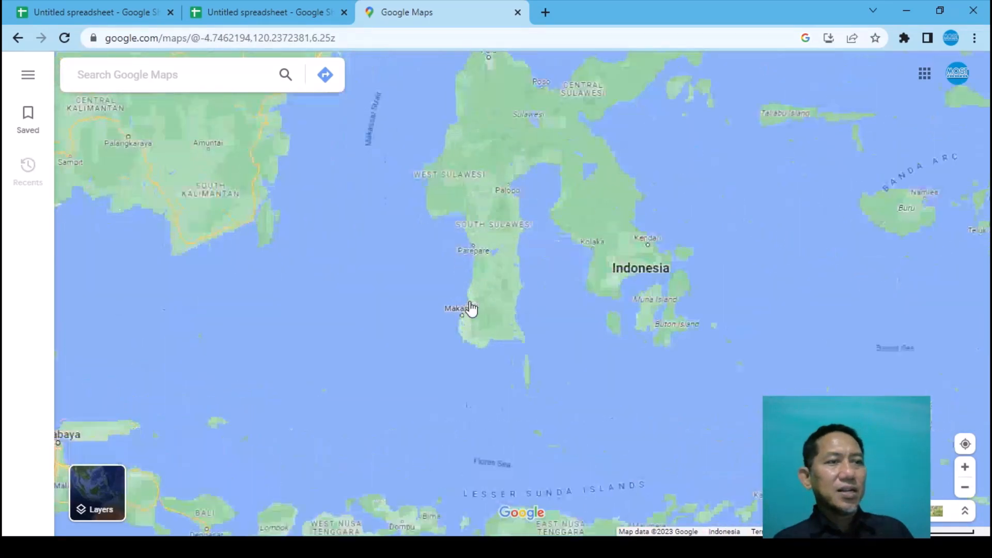
scroll(427, 202, "down", 2)
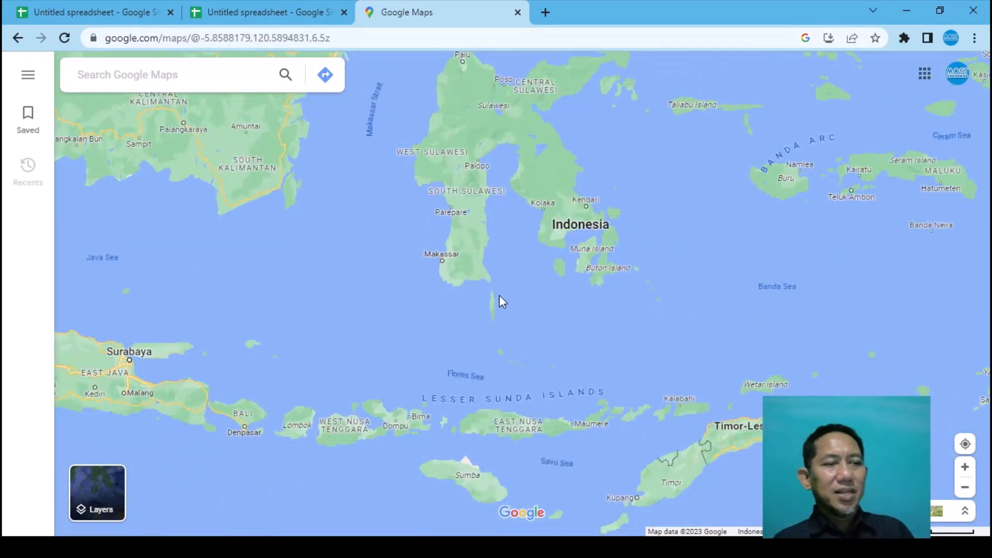
scroll(488, 447, "up", 2)
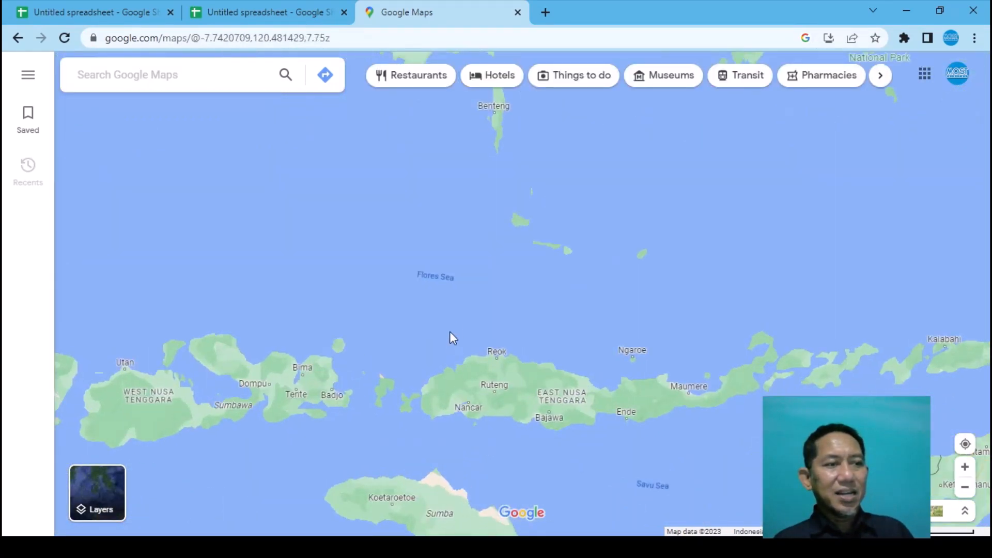
left_click_drag(451, 336, 894, 250)
left_click_drag(322, 327, 550, 354)
scroll(554, 341, "up", 3)
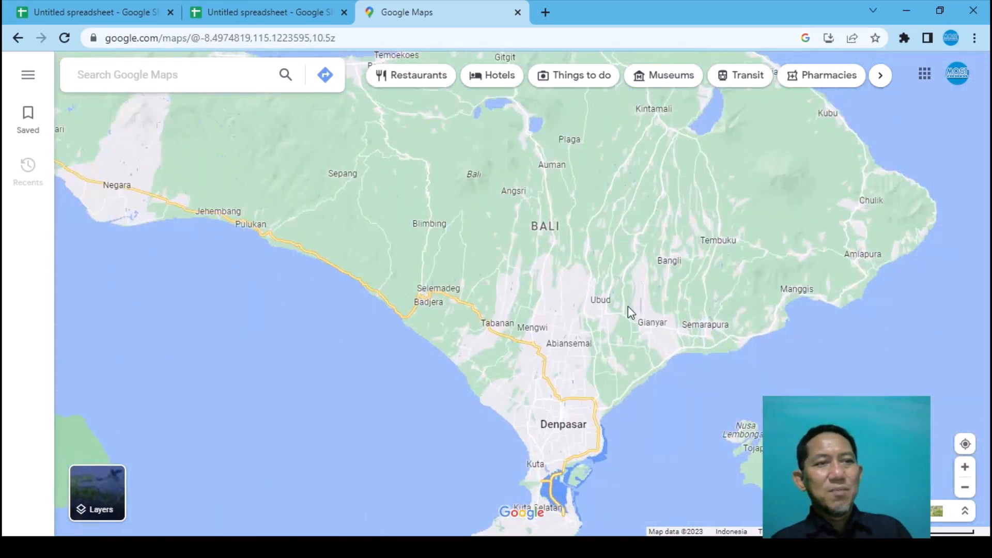
Step: Find The Apurva Kempinski Bali on Bali's southern peninsula and open its place details
left_click_drag(628, 306, 593, 166)
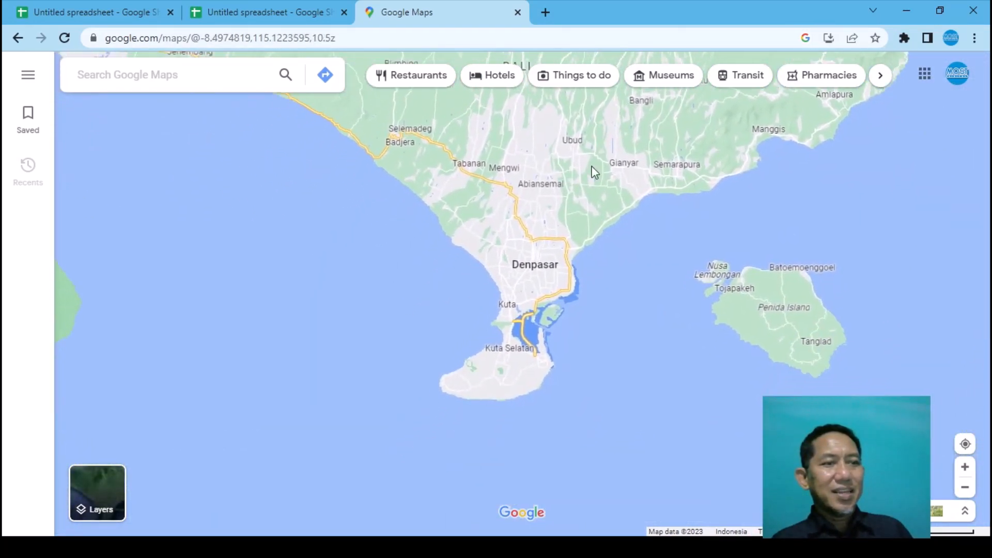
scroll(452, 428, "up", 5)
left_click_drag(656, 246, 557, 325)
scroll(642, 350, "up", 2)
left_click_drag(729, 329, 465, 322)
scroll(465, 321, "down", 2)
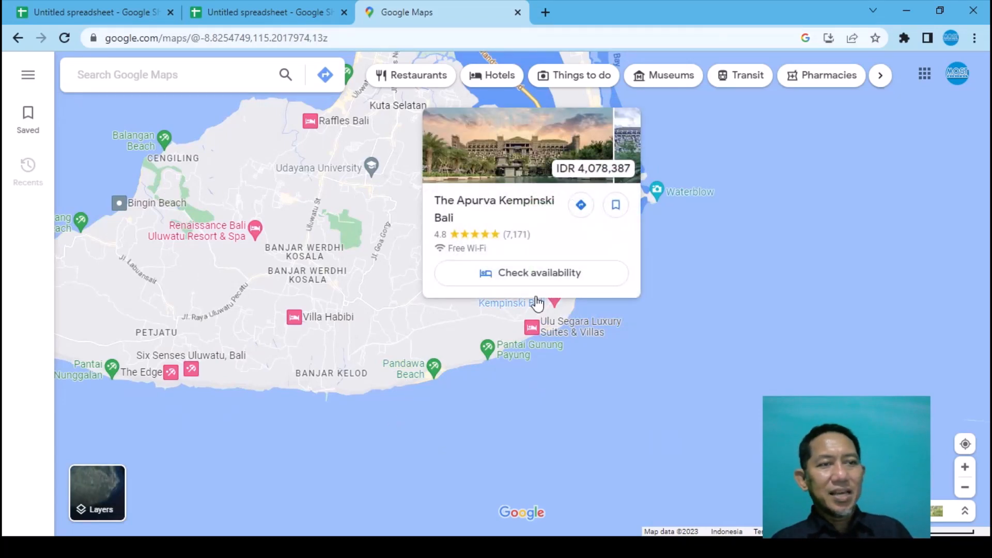
left_click(535, 304)
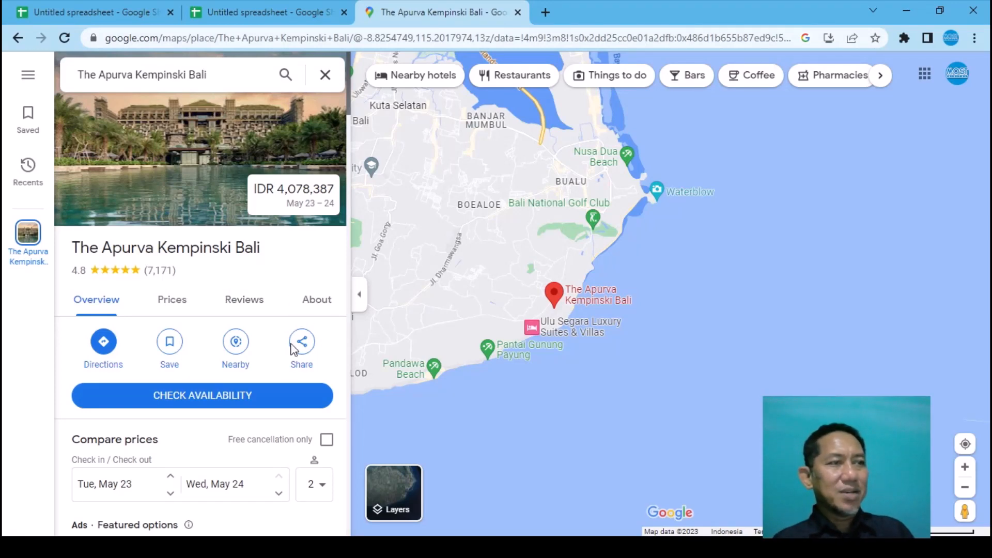
Step: Look through The Apurva Kempinski Bali's prices, location summary, hotel details and community questions
scroll(284, 416, "down", 6)
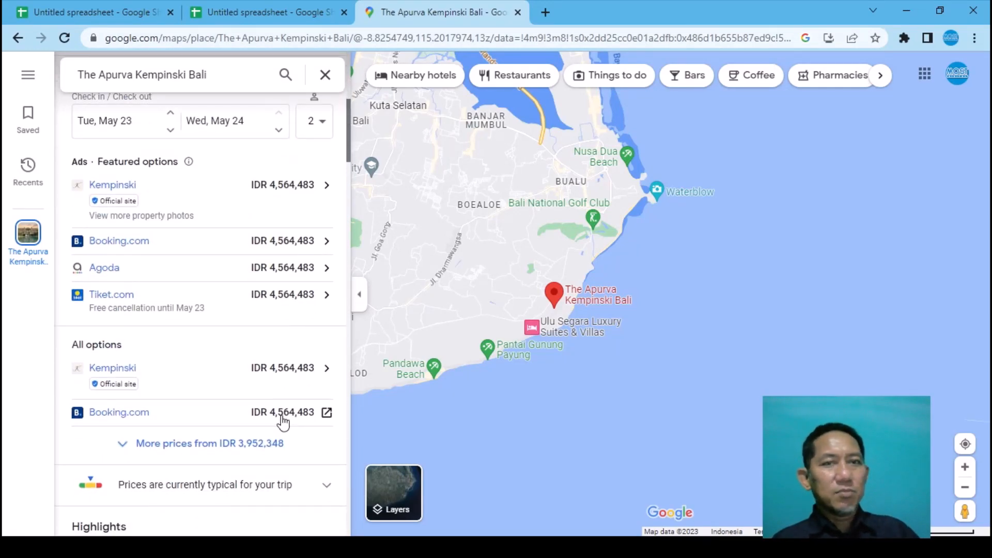
scroll(282, 421, "down", 7)
scroll(279, 420, "down", 10)
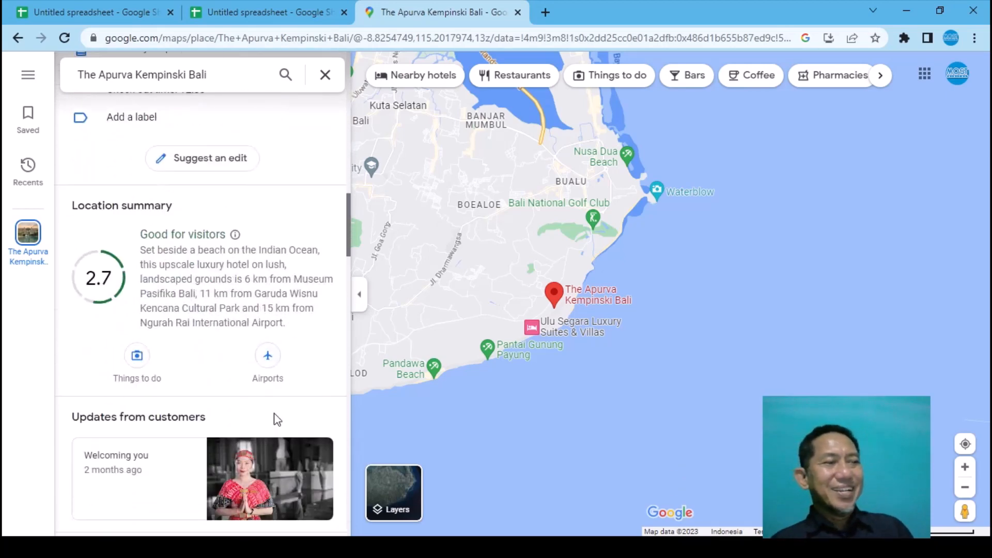
scroll(275, 417, "down", 10)
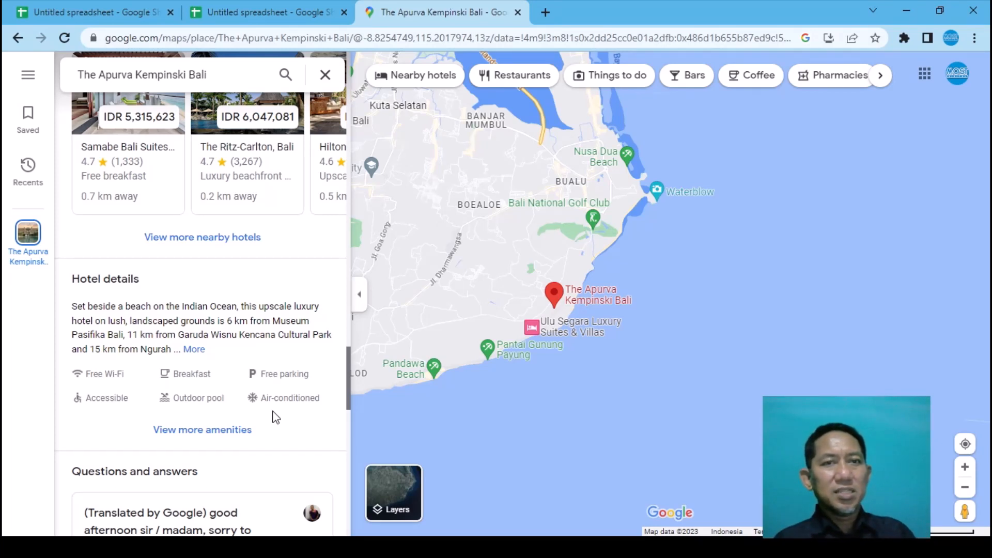
scroll(211, 398, "down", 5)
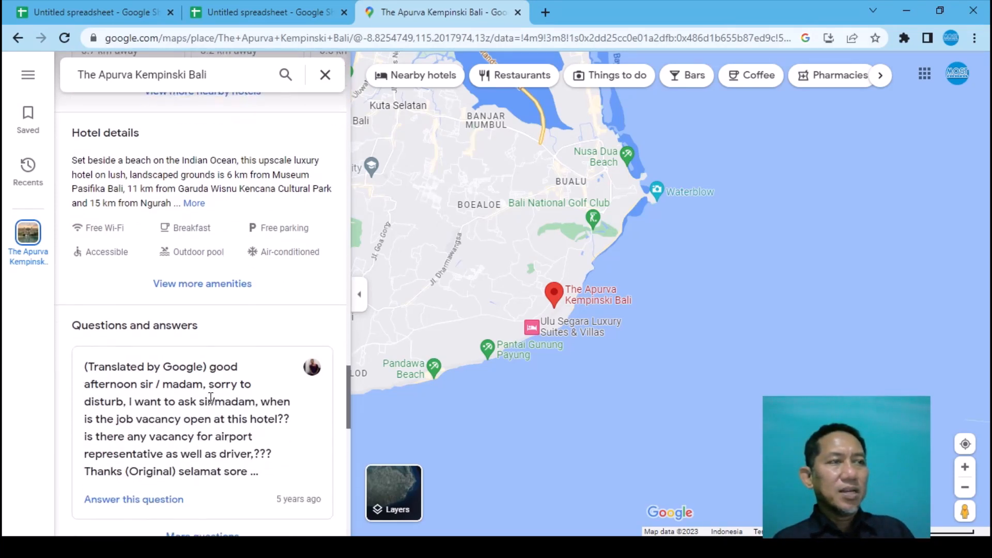
Step: Examine The Apurva Kempinski Bali's review summary, category ratings, individual reviews and web results
scroll(210, 400, "down", 8)
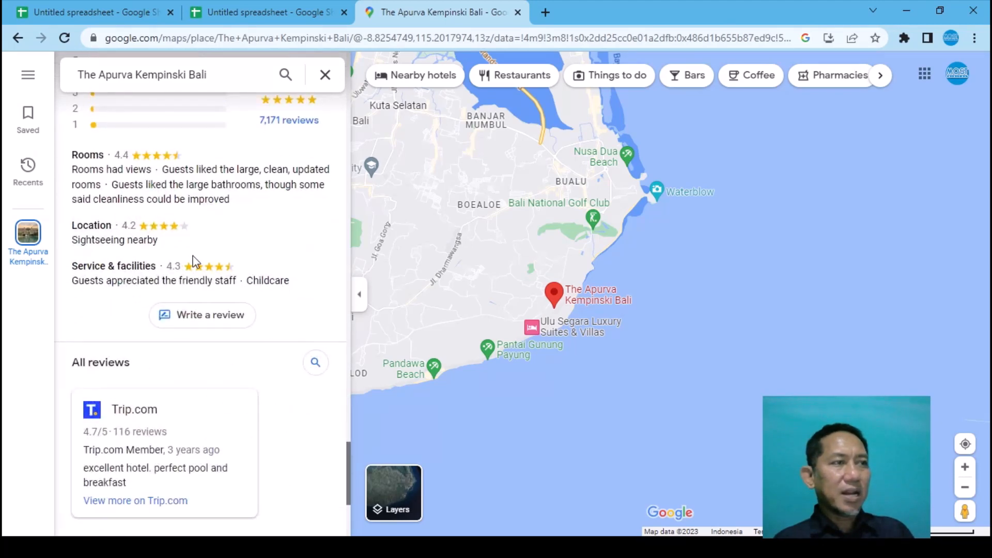
scroll(195, 288, "up", 3)
scroll(114, 398, "up", 1)
scroll(113, 397, "down", 6)
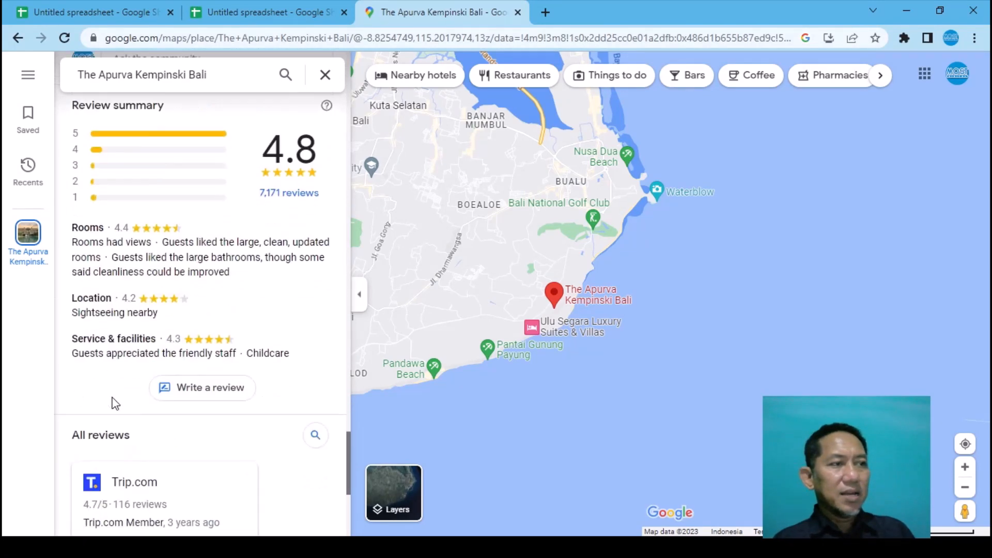
scroll(113, 397, "down", 2)
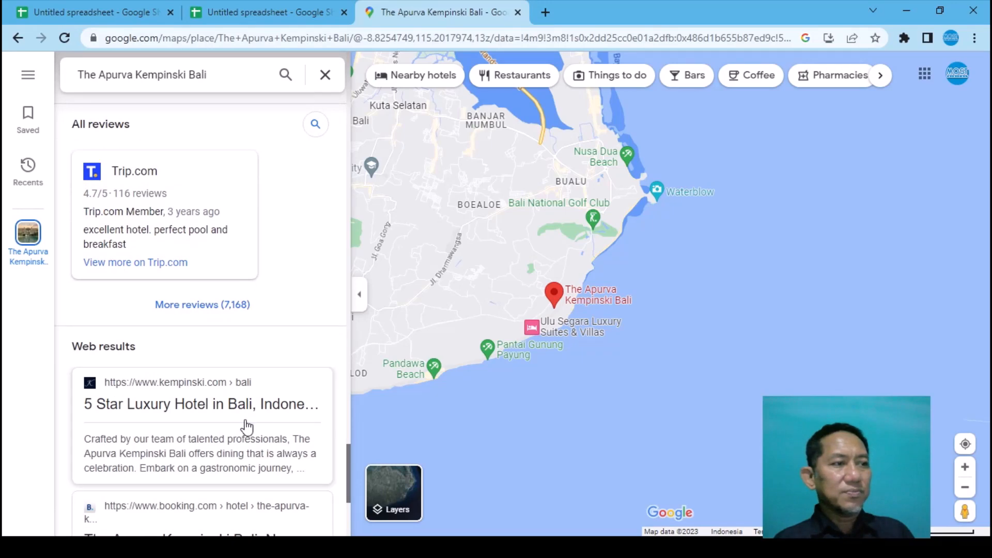
scroll(243, 427, "down", 5)
scroll(246, 427, "up", 8)
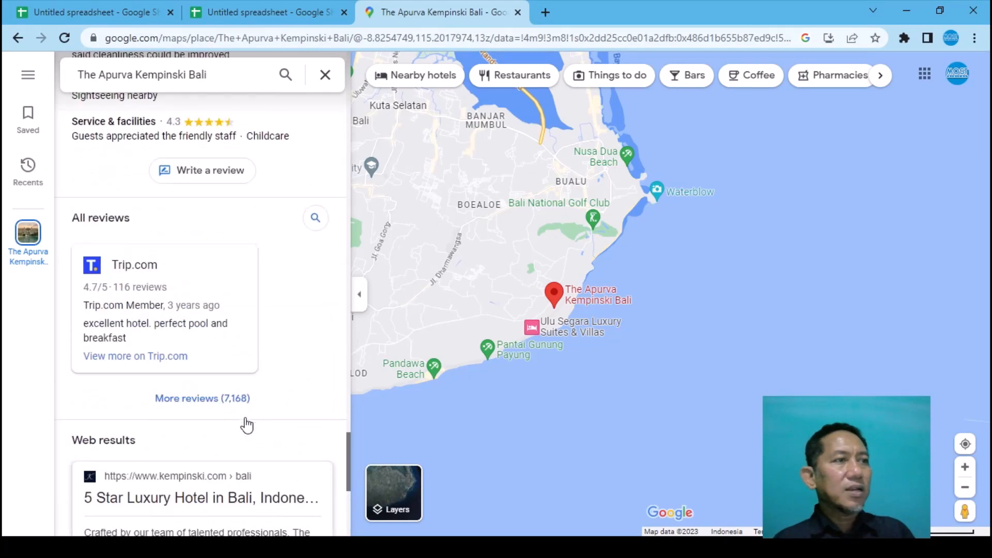
scroll(246, 424, "up", 1)
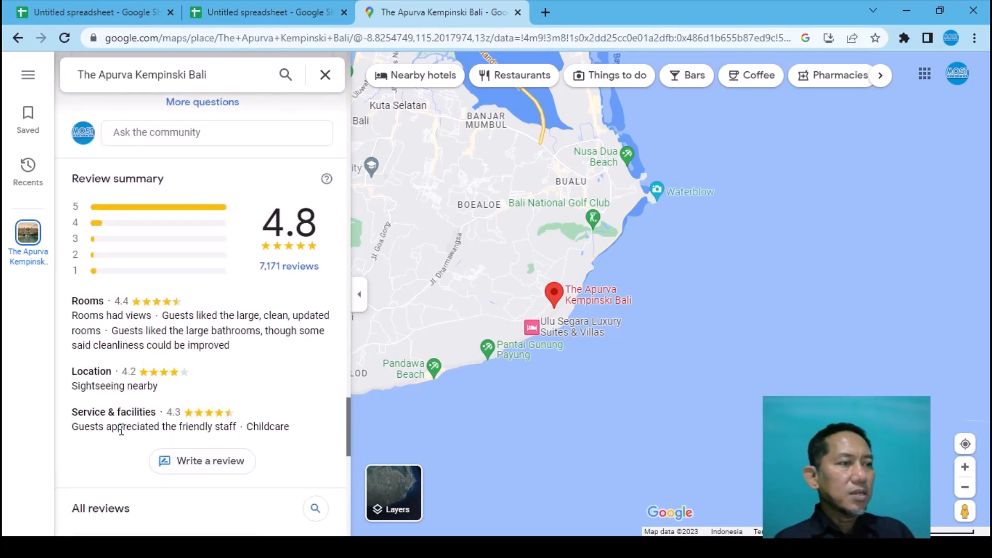
scroll(103, 434, "up", 2)
scroll(197, 424, "down", 5)
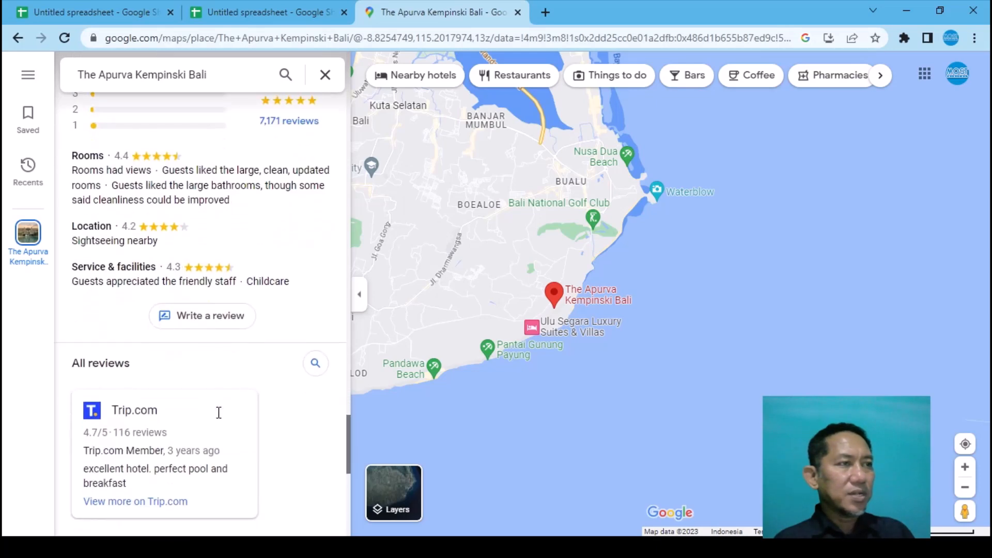
scroll(284, 380, "down", 10)
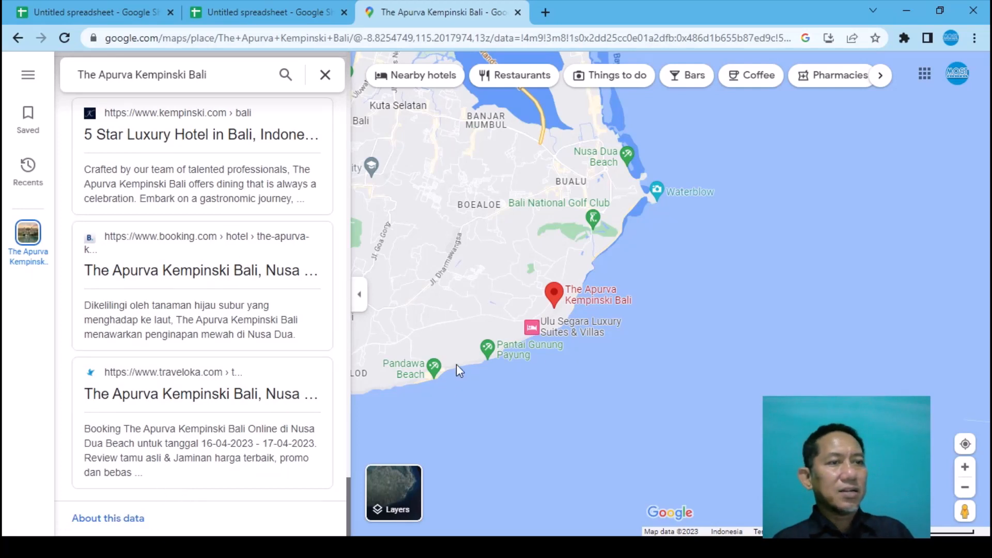
Step: Find Renaissance Bali Uluwatu Resort & Spa on the southern peninsula and open its place details
scroll(696, 313, "down", 1)
scroll(695, 312, "down", 1)
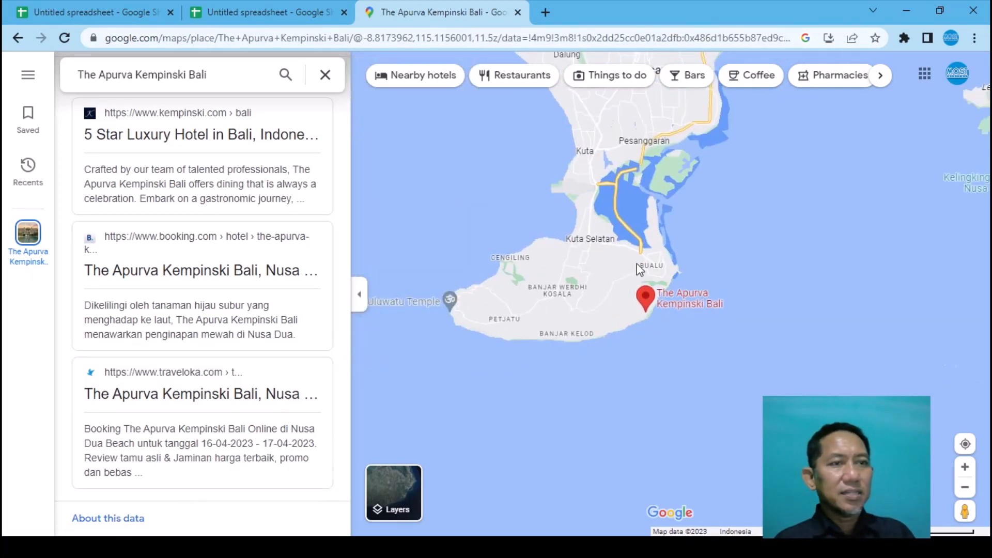
scroll(538, 272, "up", 2)
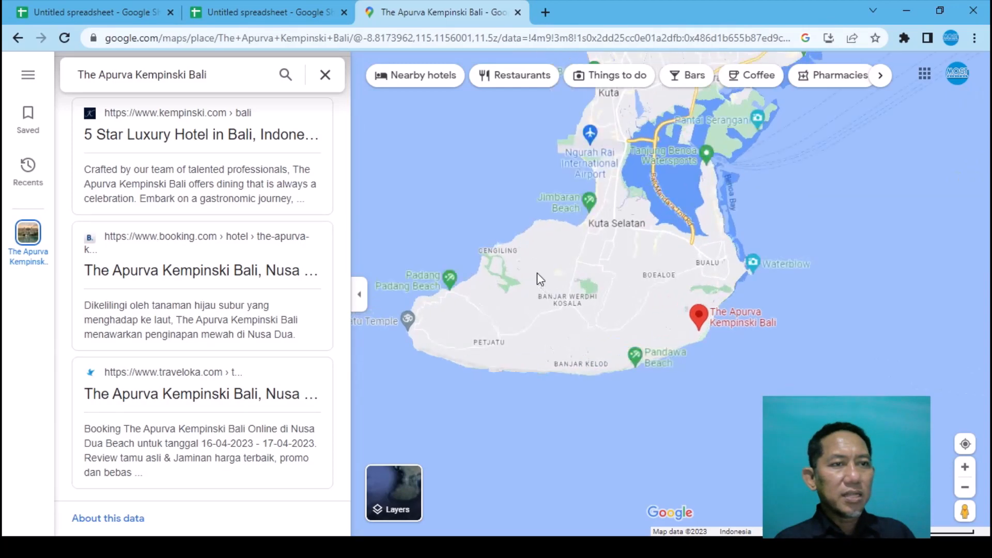
left_click_drag(668, 351, 824, 237)
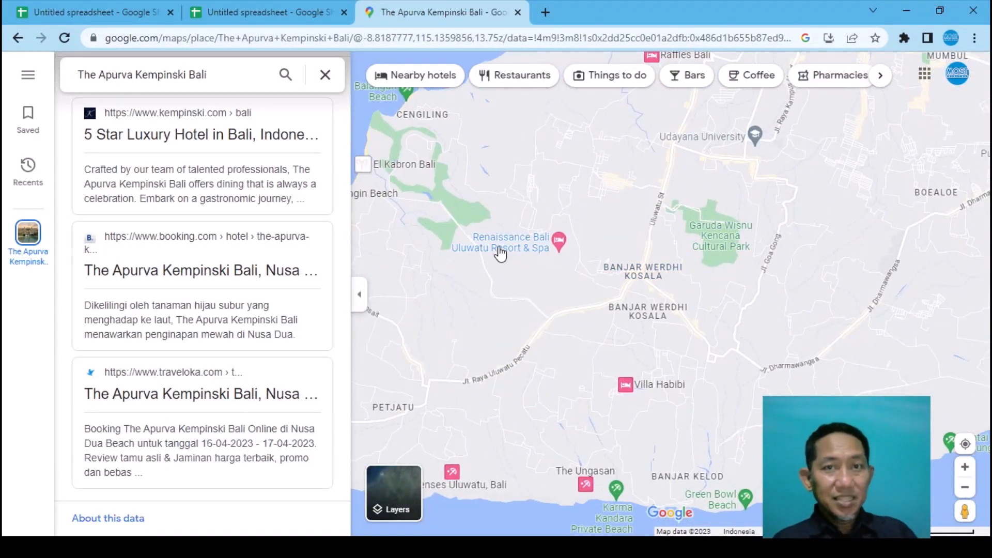
left_click(500, 252)
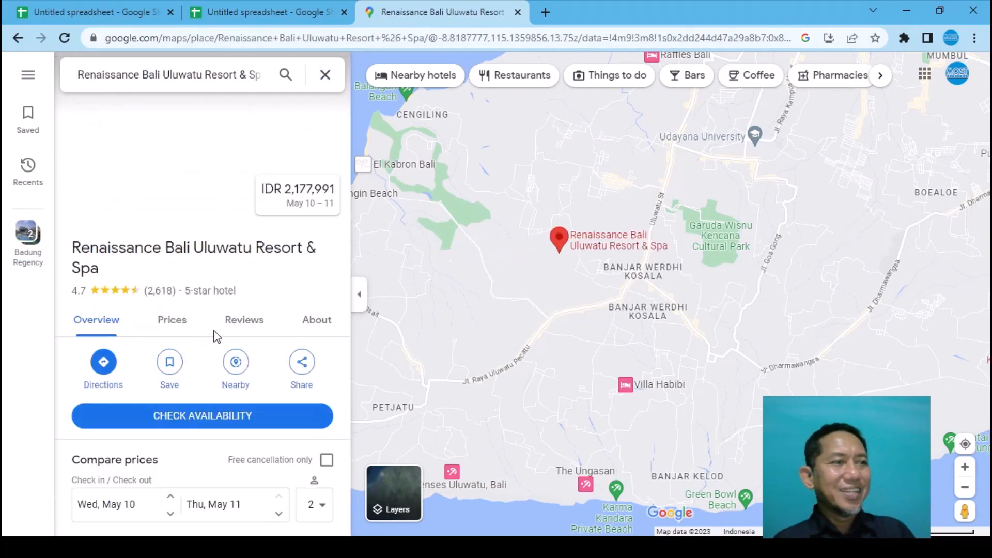
Step: Look through Renaissance Bali Uluwatu Resort & Spa's location summary, hotel details, guest ratings and web results
scroll(201, 356, "down", 10)
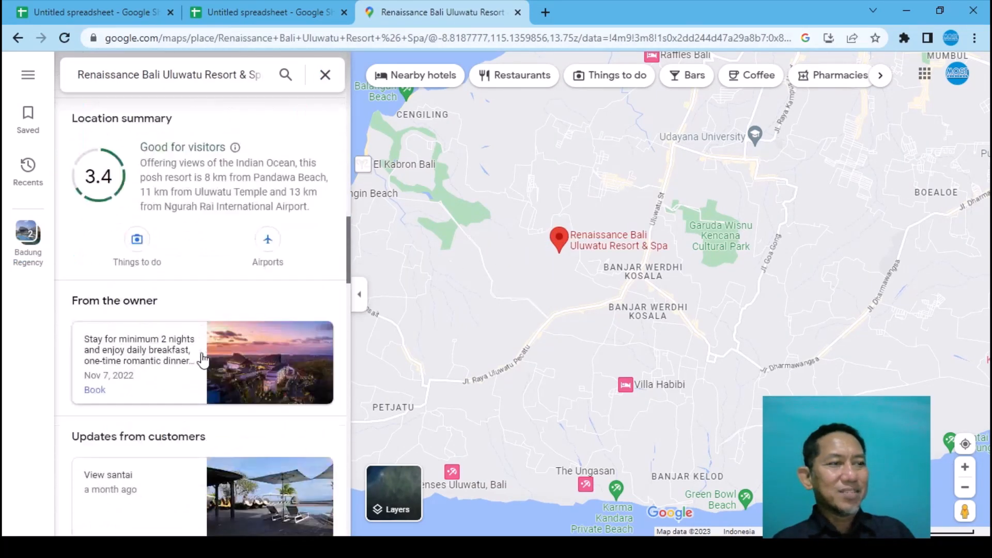
scroll(202, 358, "down", 15)
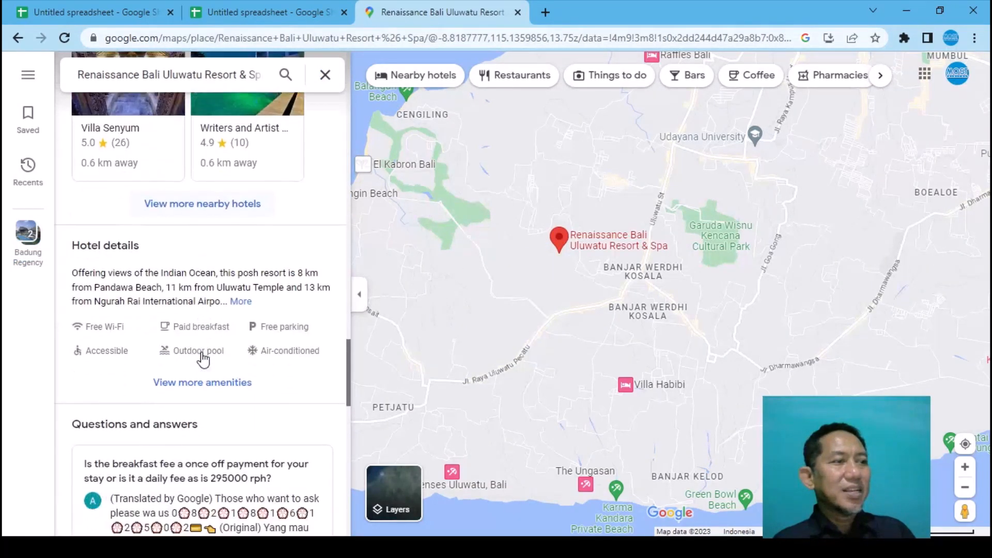
scroll(202, 359, "down", 15)
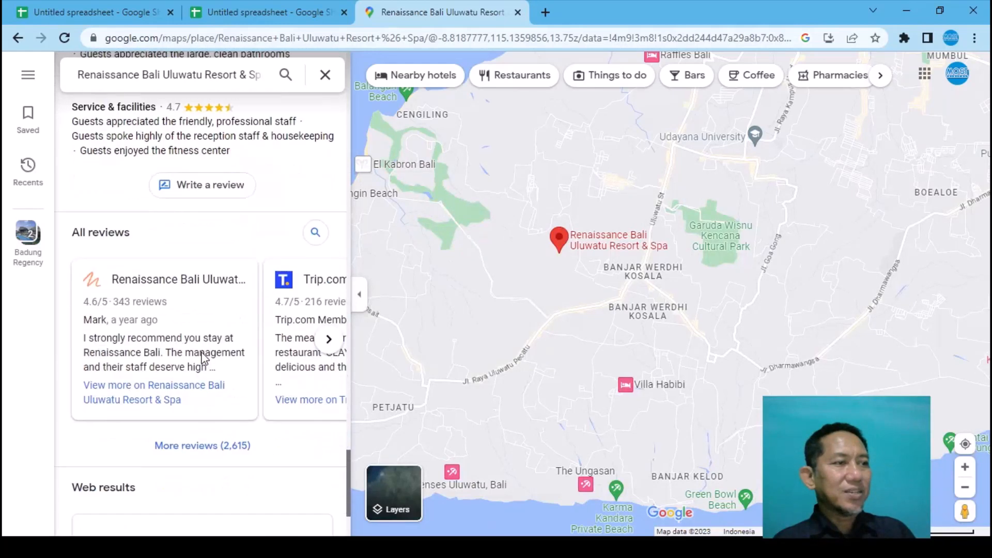
scroll(203, 359, "down", 8)
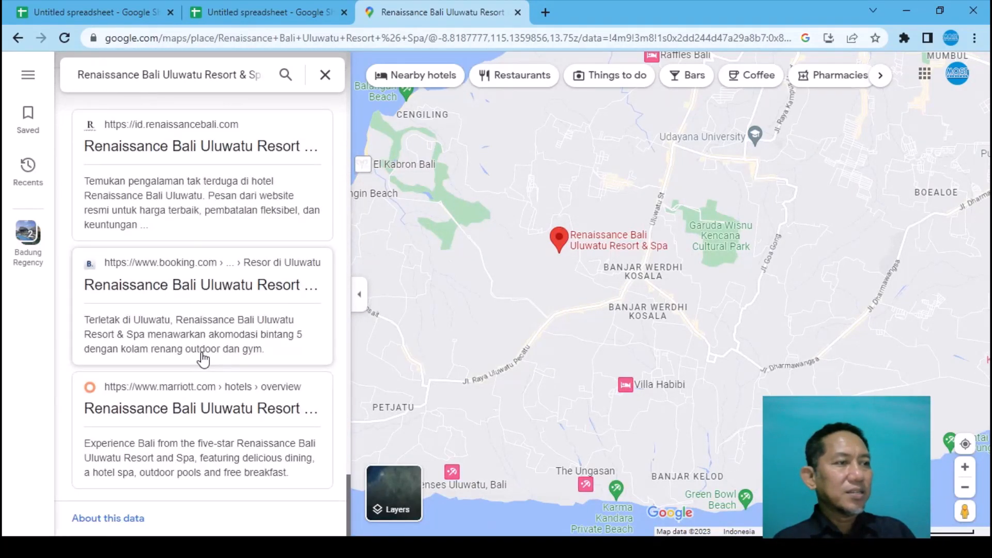
scroll(203, 358, "up", 8)
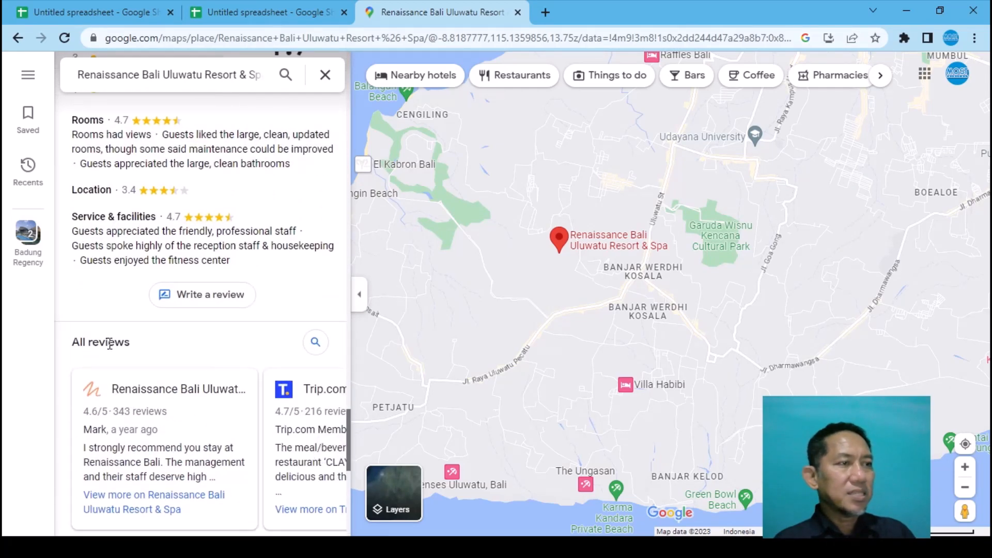
scroll(243, 349, "down", 6)
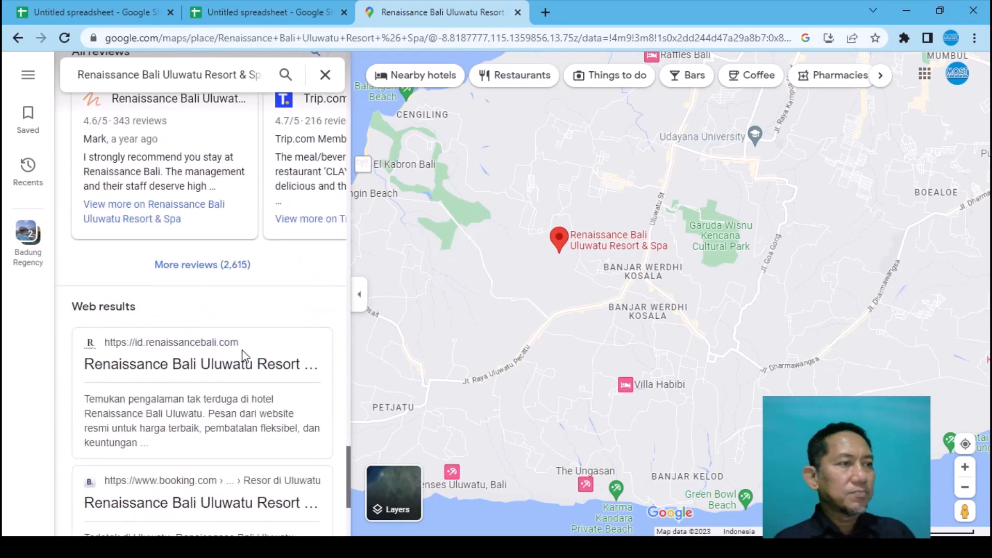
Step: Open the full review list of Renaissance Bali Uluwatu Resort & Spa and browse the guest reviews
left_click(220, 193)
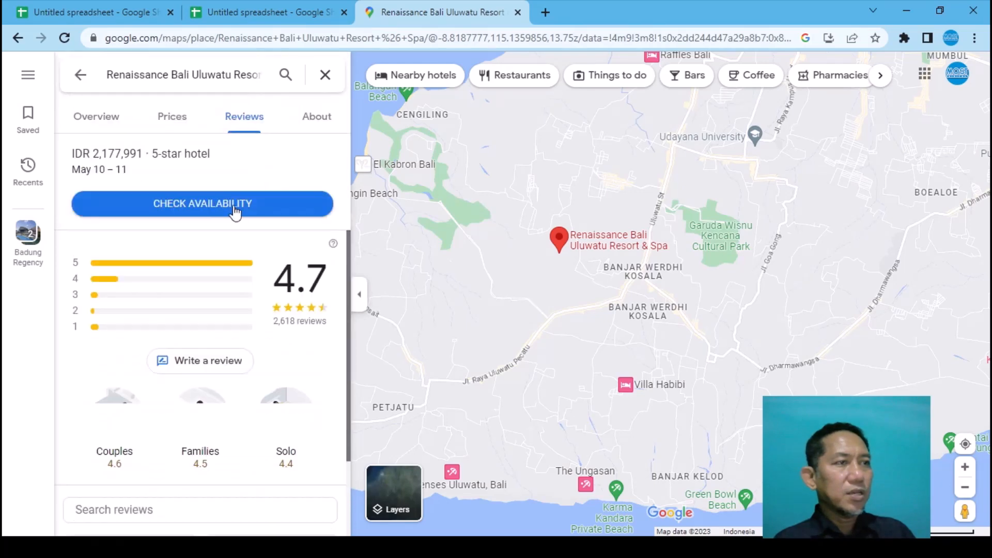
scroll(217, 344, "down", 2)
scroll(217, 344, "down", 5)
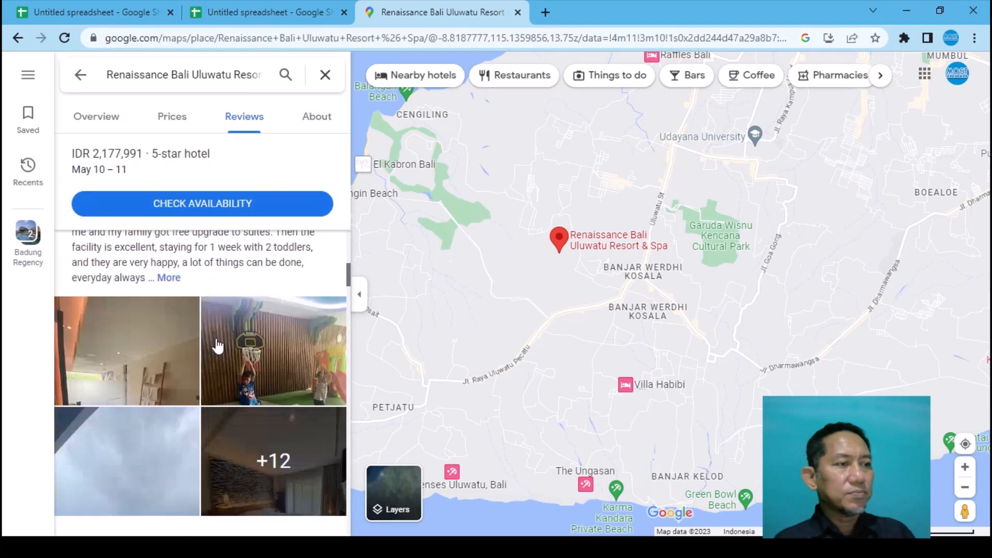
scroll(217, 344, "up", 3)
scroll(215, 343, "down", 7)
scroll(212, 339, "down", 3)
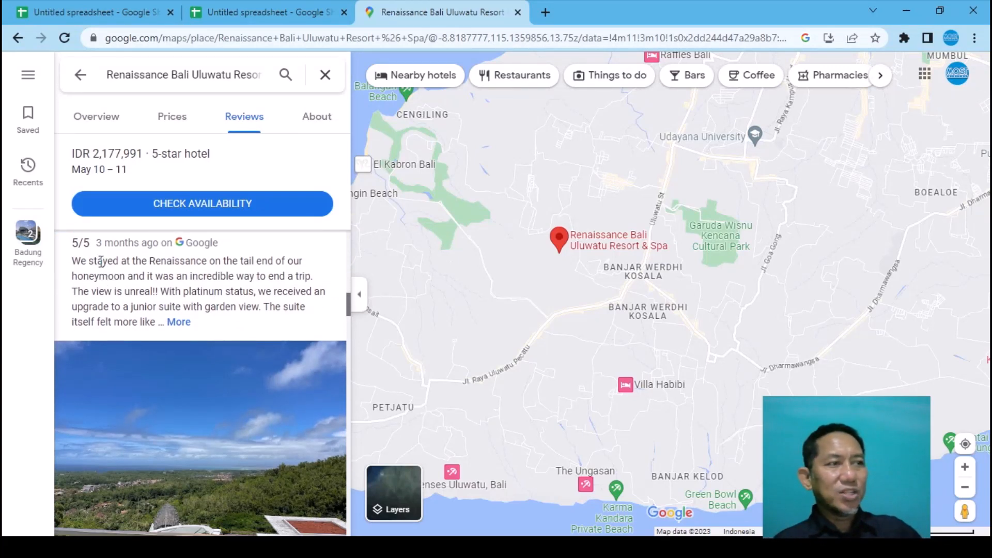
Step: Expand the 5/5 review about the honeymoon stay at the Renaissance and read its full text
scroll(125, 250, "up", 1)
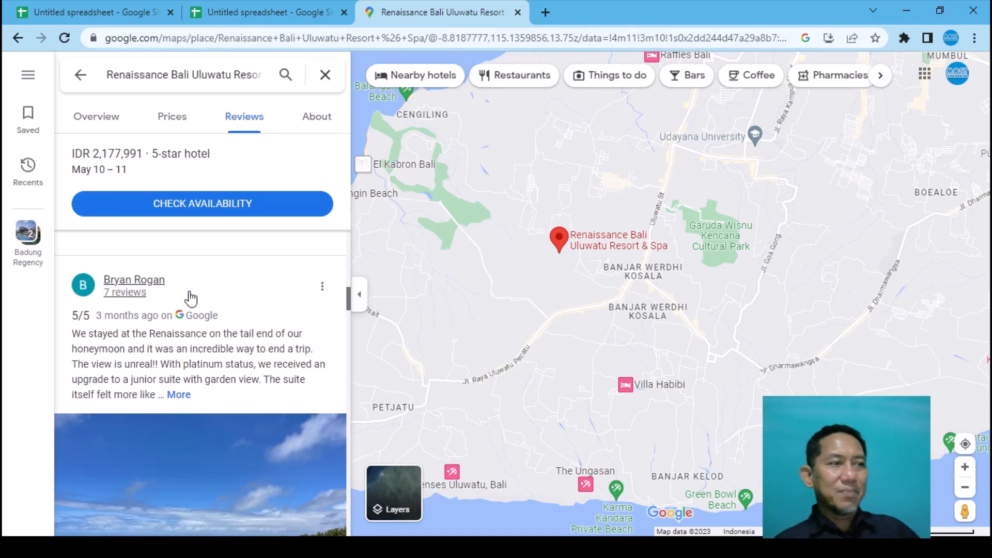
left_click(178, 394)
scroll(179, 394, "down", 2)
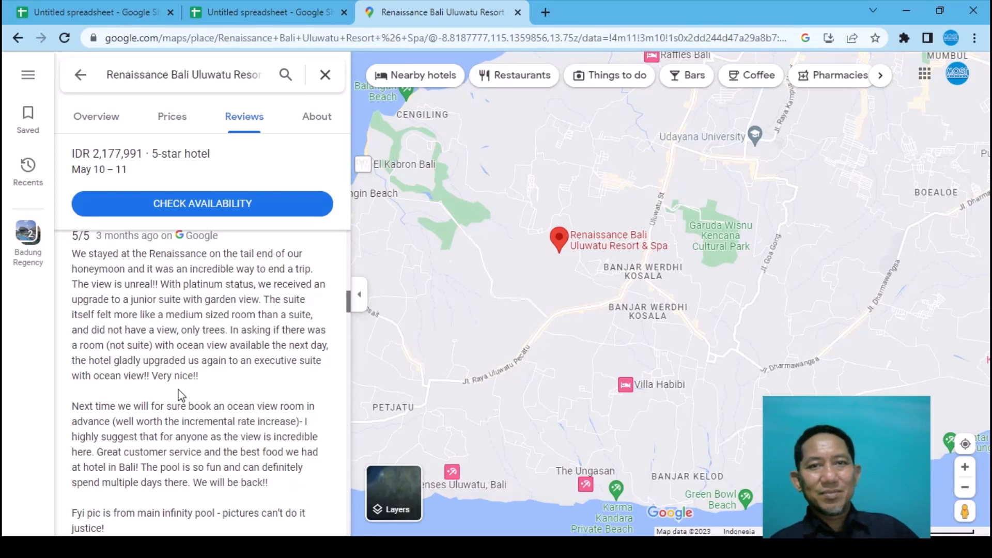
scroll(229, 374, "down", 3)
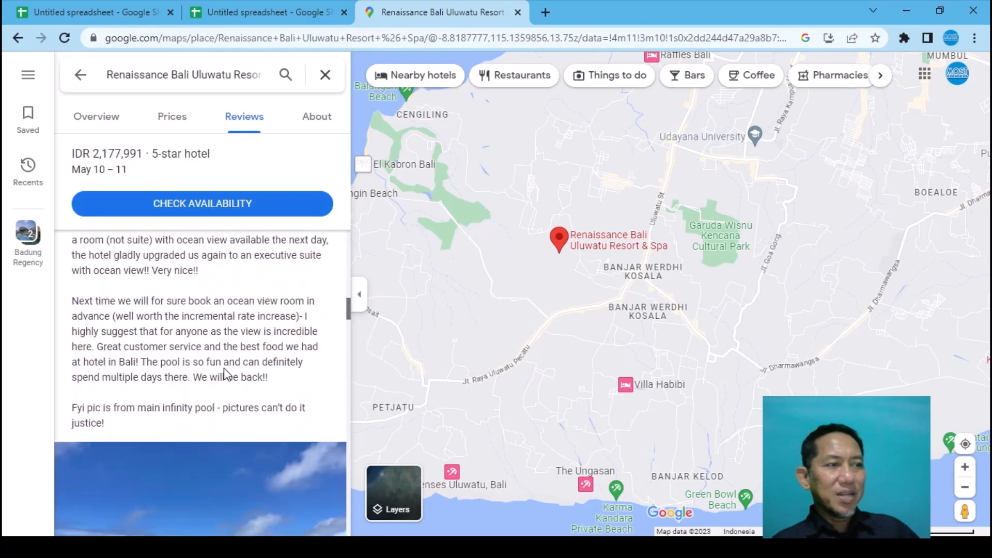
Step: Reread the 5/5 honeymoon-stay review in full, including its infinity pool photo
scroll(228, 374, "up", 3)
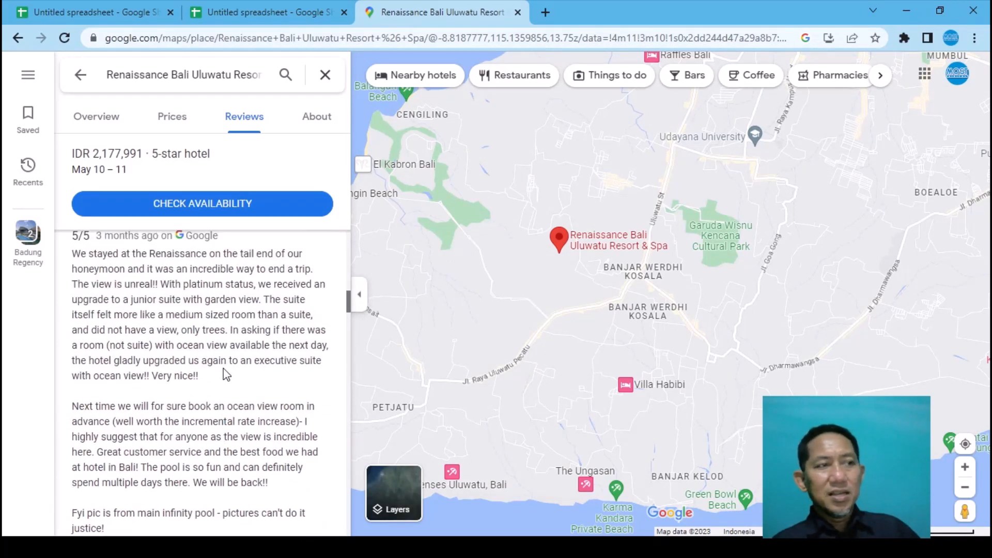
scroll(226, 375, "up", 3)
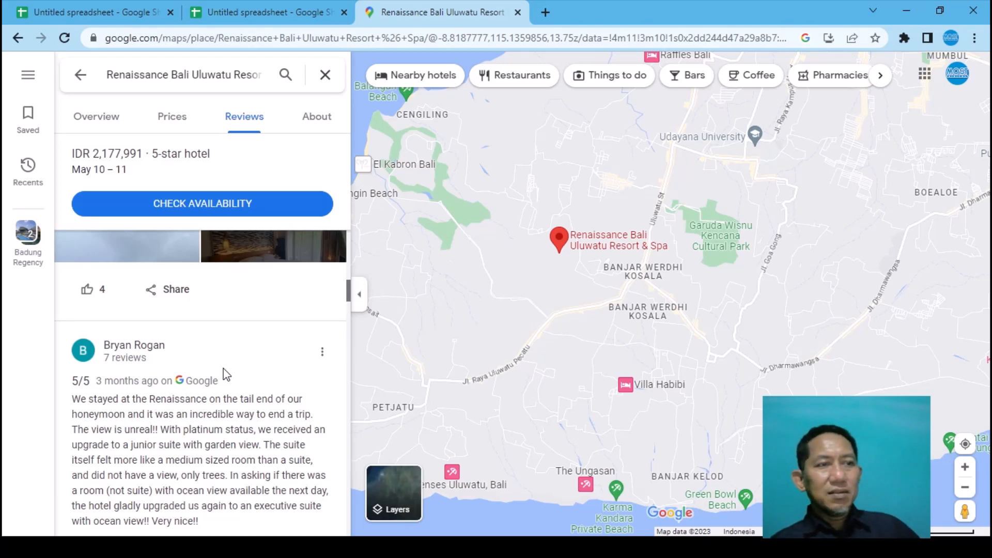
scroll(215, 436, "down", 4)
scroll(159, 302, "up", 3)
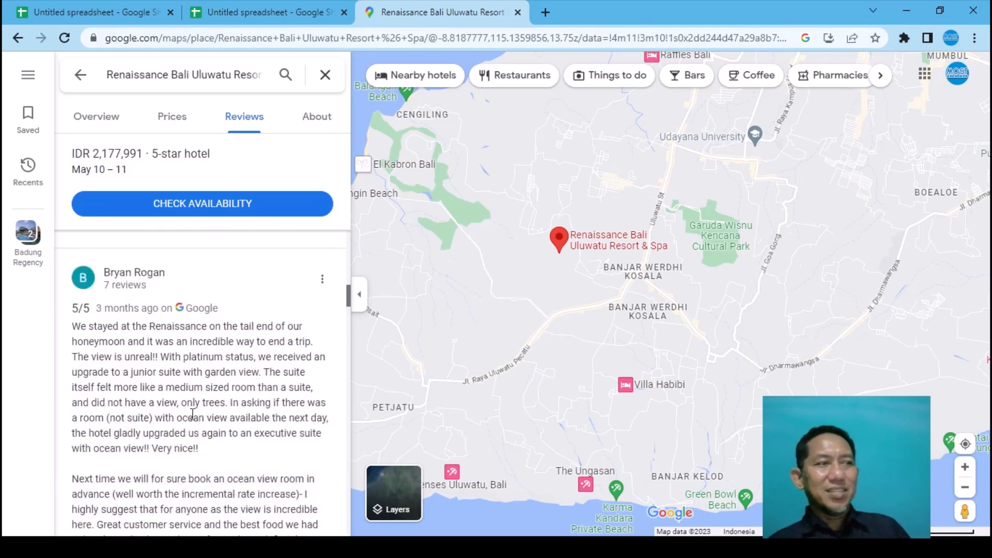
scroll(278, 446, "down", 5)
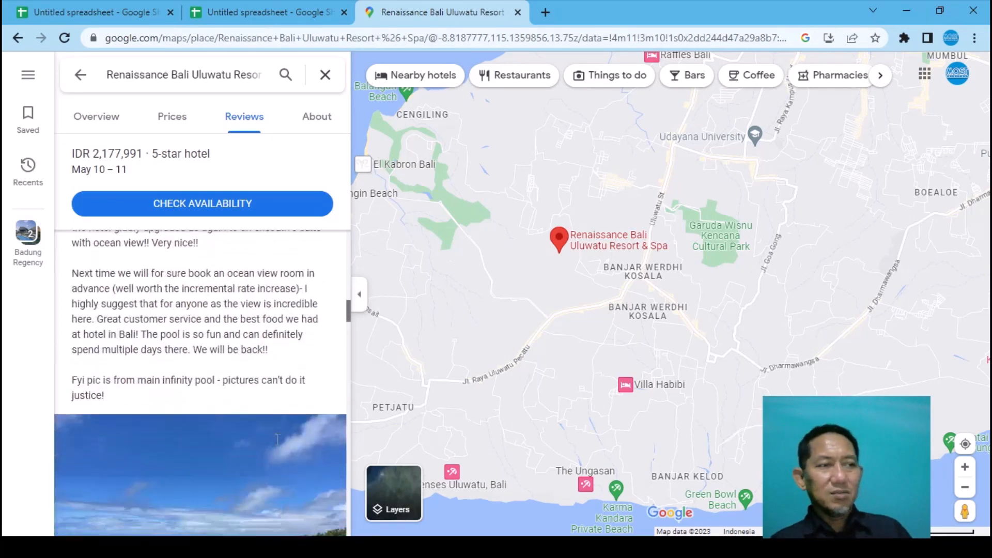
scroll(278, 446, "down", 3)
scroll(278, 446, "down", 3)
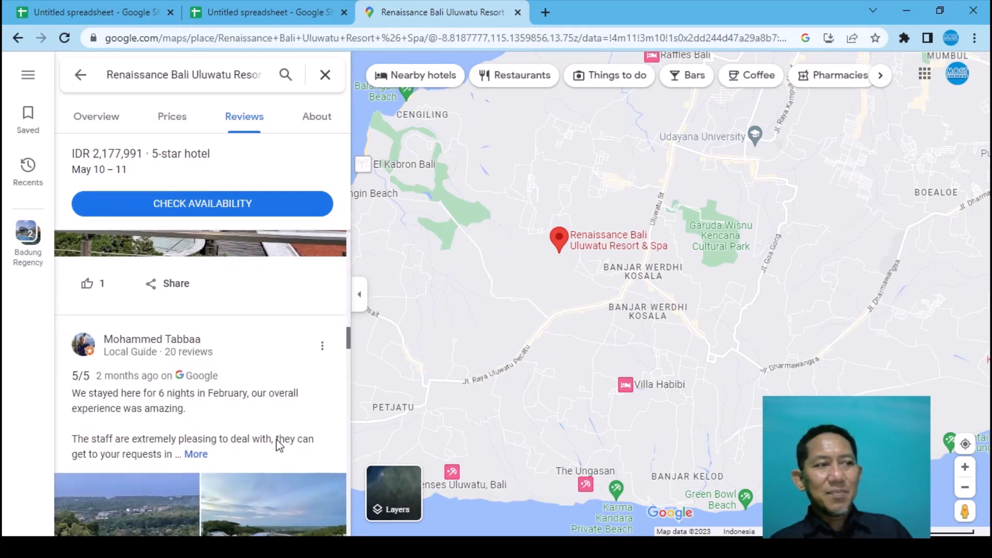
scroll(278, 447, "up", 5)
scroll(278, 447, "down", 10)
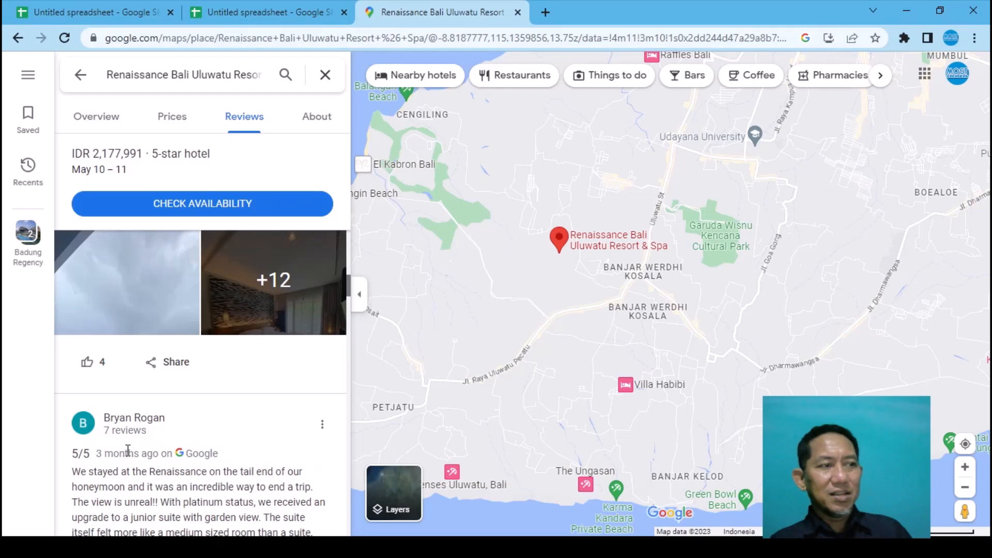
scroll(174, 457, "down", 4)
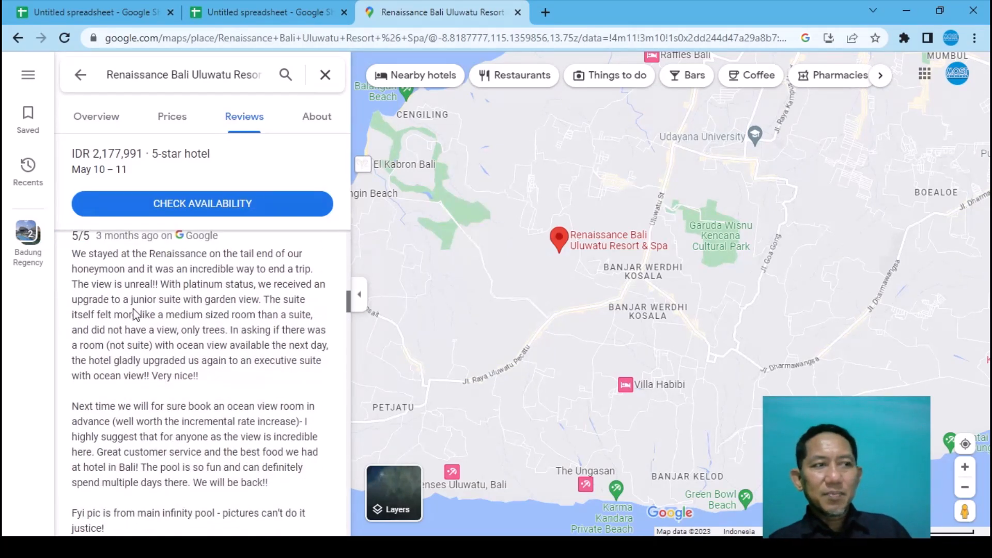
scroll(153, 267, "down", 2)
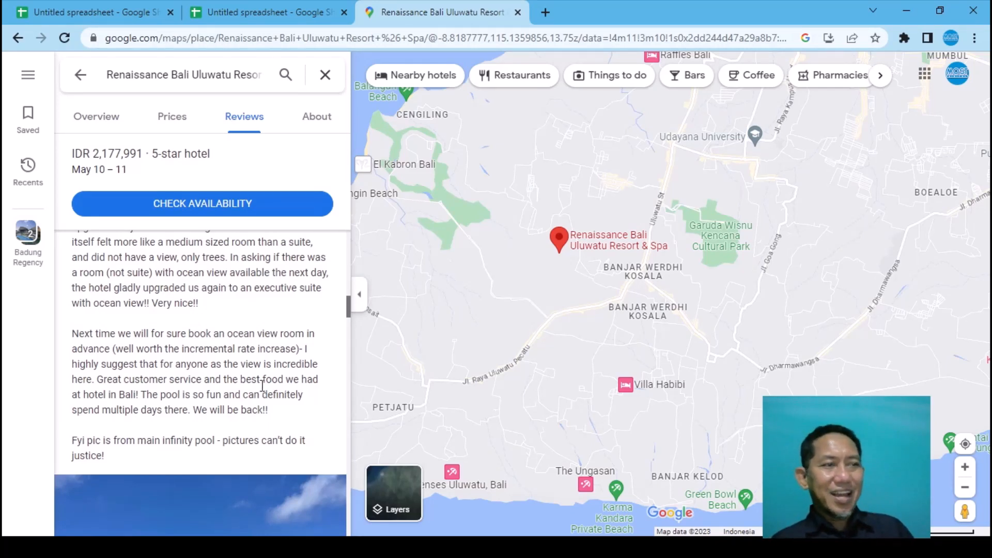
scroll(262, 385, "down", 3)
Step: Check the hotel's overall rating breakdown and the scores from couples, families and solo travellers
scroll(263, 388, "up", 12)
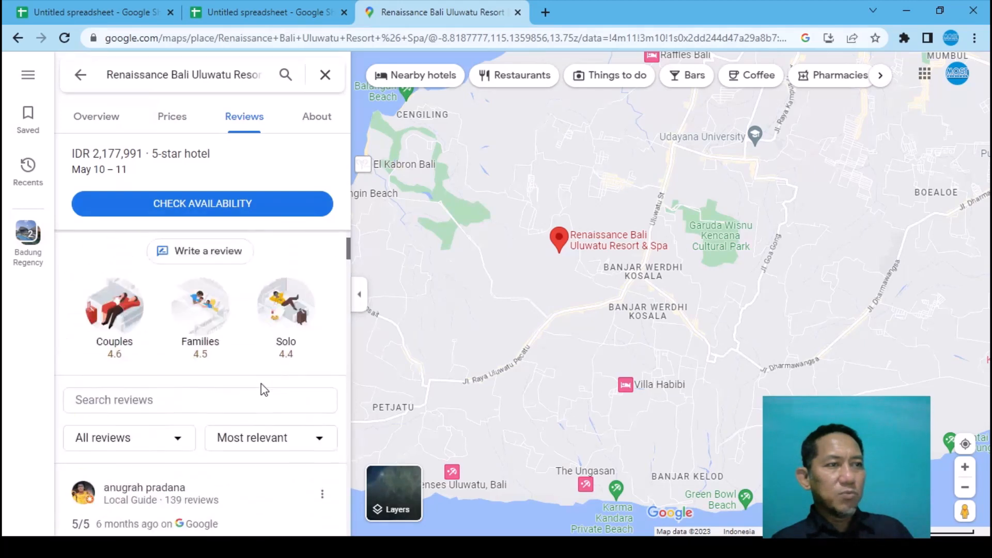
scroll(264, 389, "up", 1)
scroll(264, 392, "up", 1)
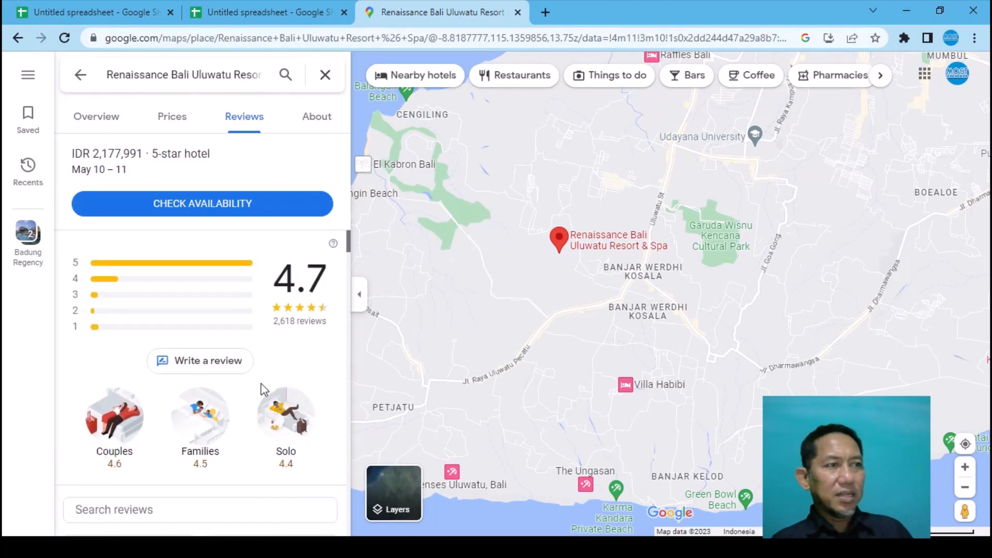
Step: Examine the reviews following the honeymoon one, including the six-night February stay with its photos and the review praising the staff
scroll(221, 387, "down", 15)
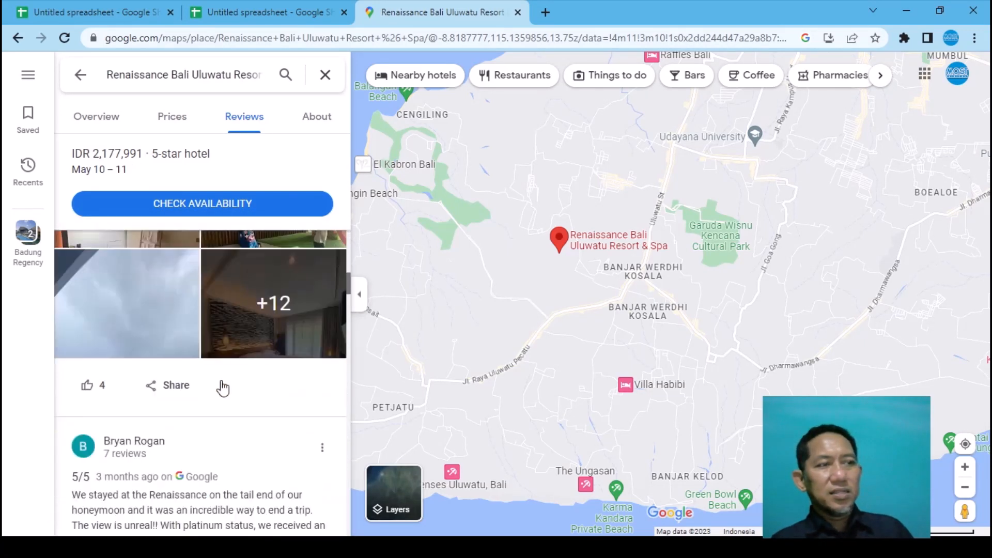
scroll(222, 387, "down", 1)
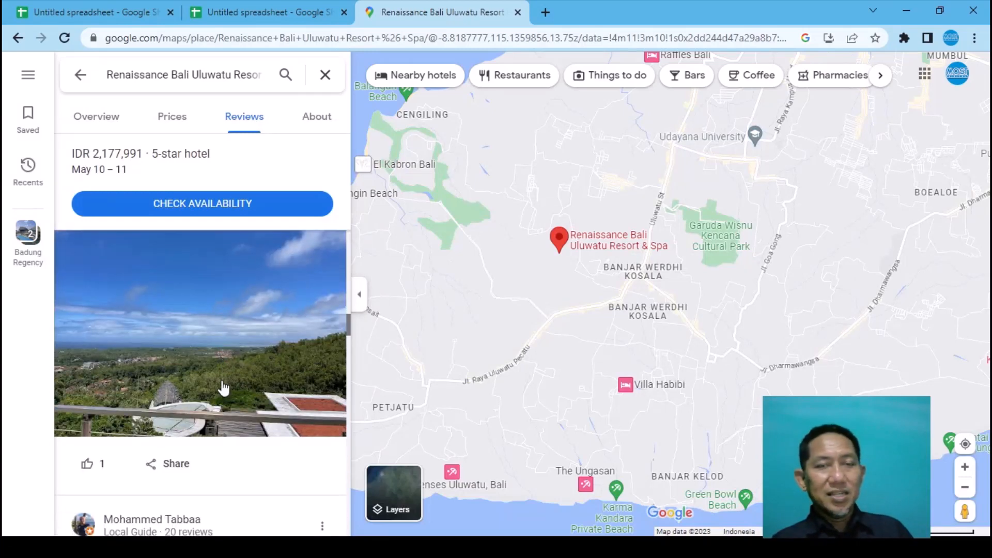
scroll(222, 387, "down", 3)
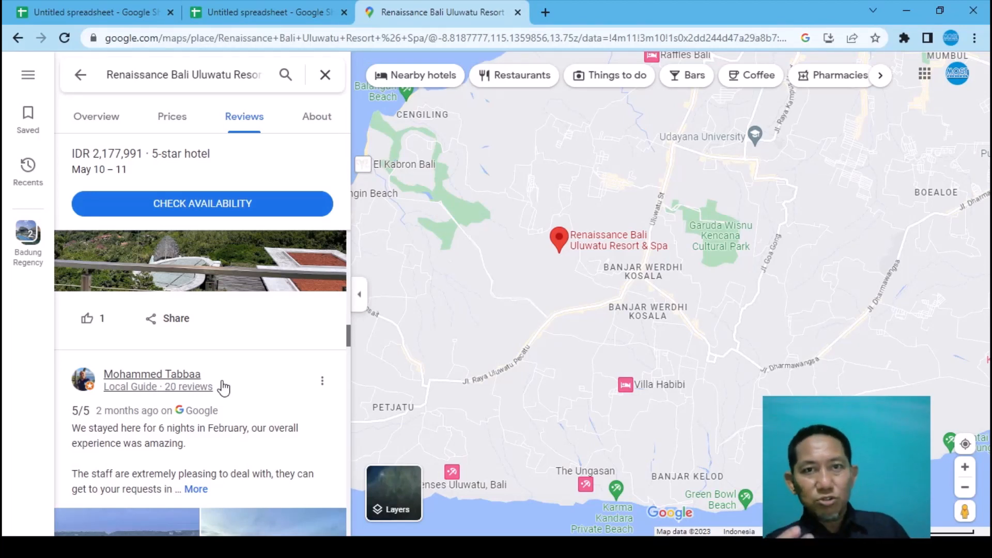
scroll(258, 399, "down", 10)
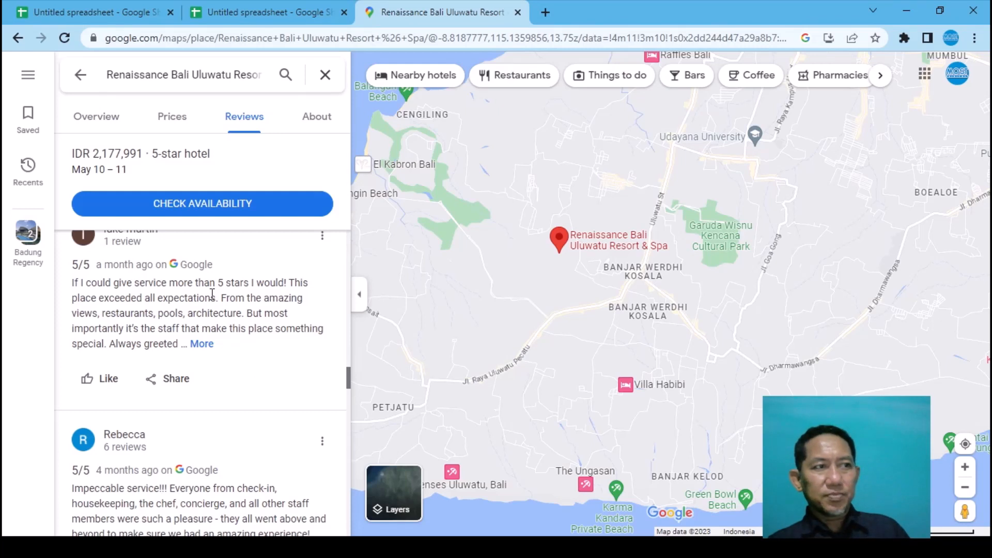
scroll(212, 290, "up", 1)
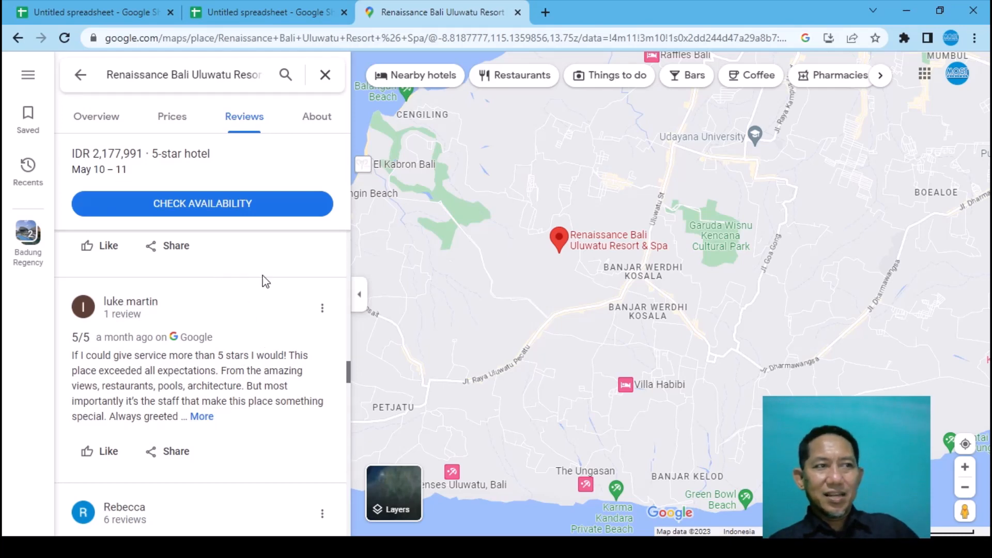
scroll(265, 280, "up", 10)
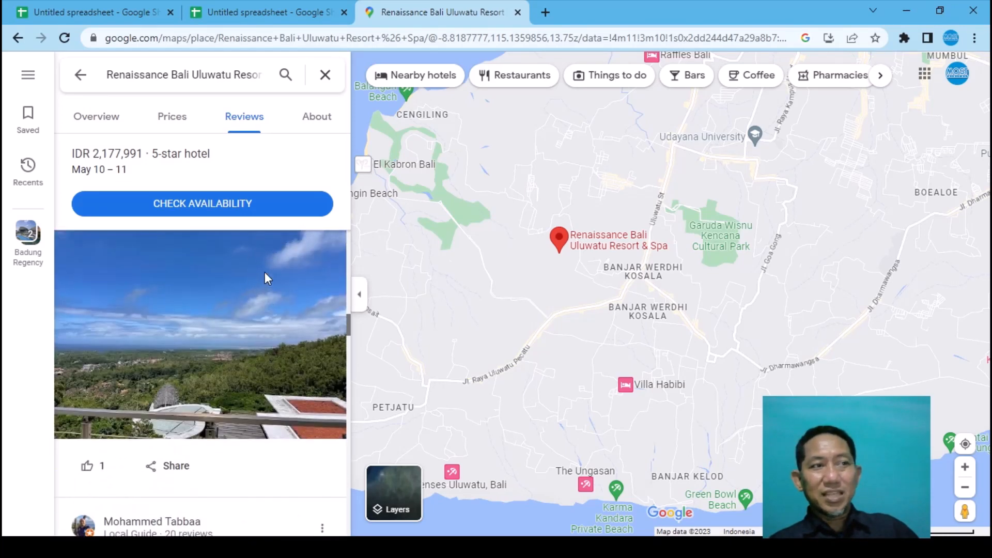
scroll(266, 278, "up", 1)
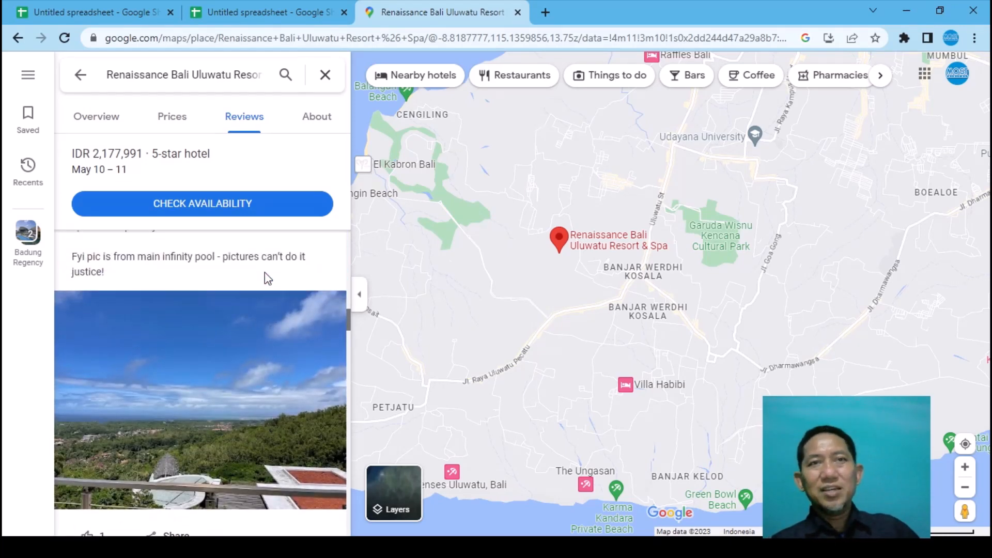
scroll(266, 279, "down", 5)
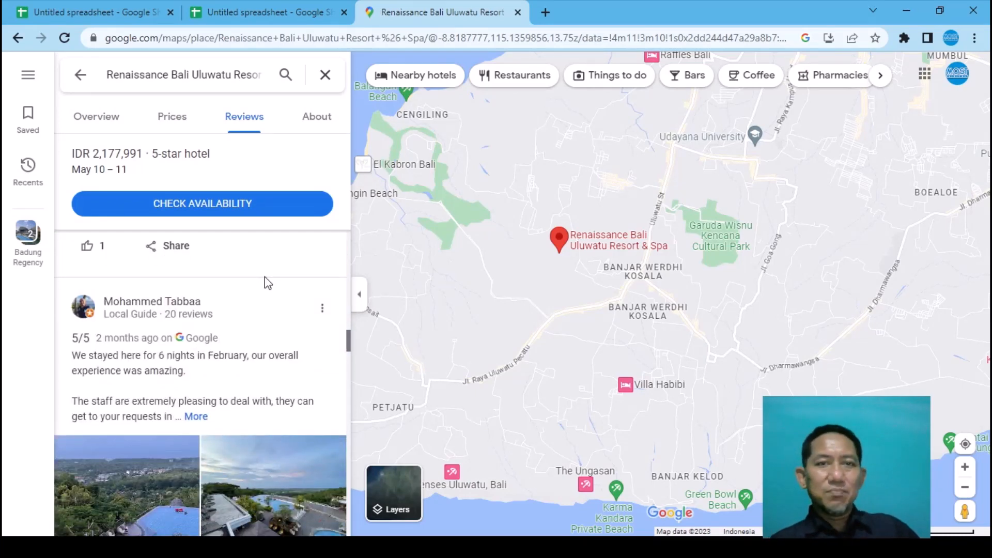
scroll(282, 371, "down", 4)
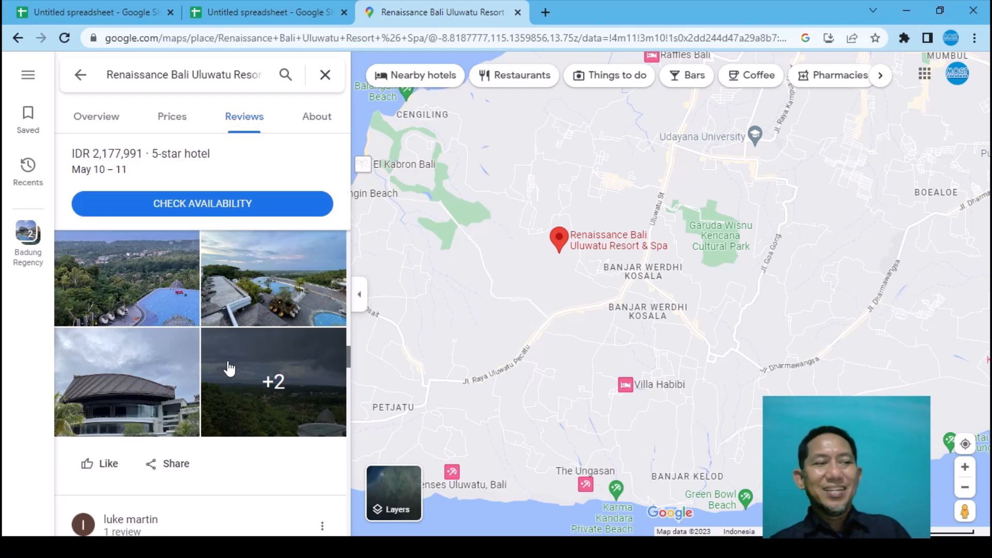
Step: Read further reviews, including the platinum member's 5/5 review and the 4/5 reviews about the hilly Ungasan location and the breakfast and dinners
scroll(228, 370, "down", 10)
scroll(228, 368, "down", 6)
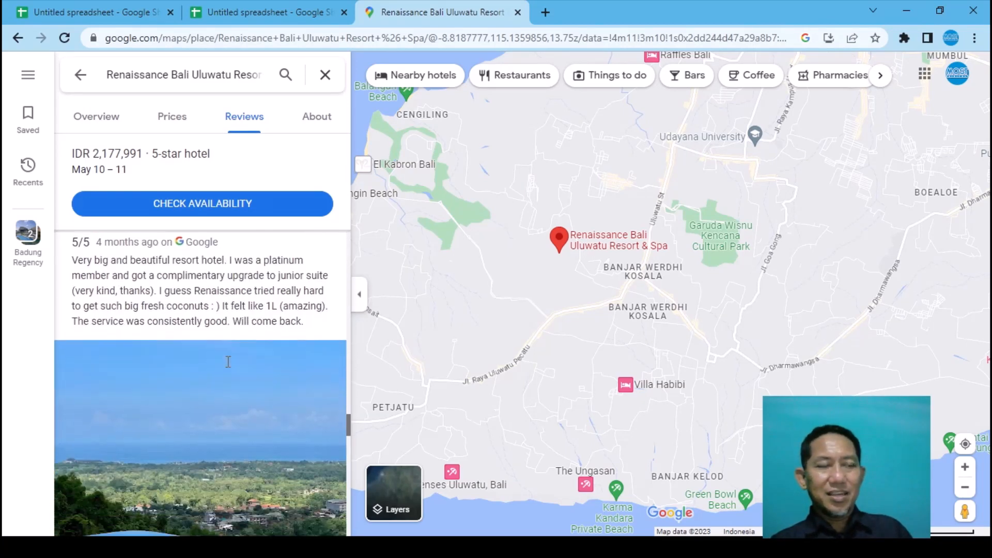
scroll(228, 364, "down", 3)
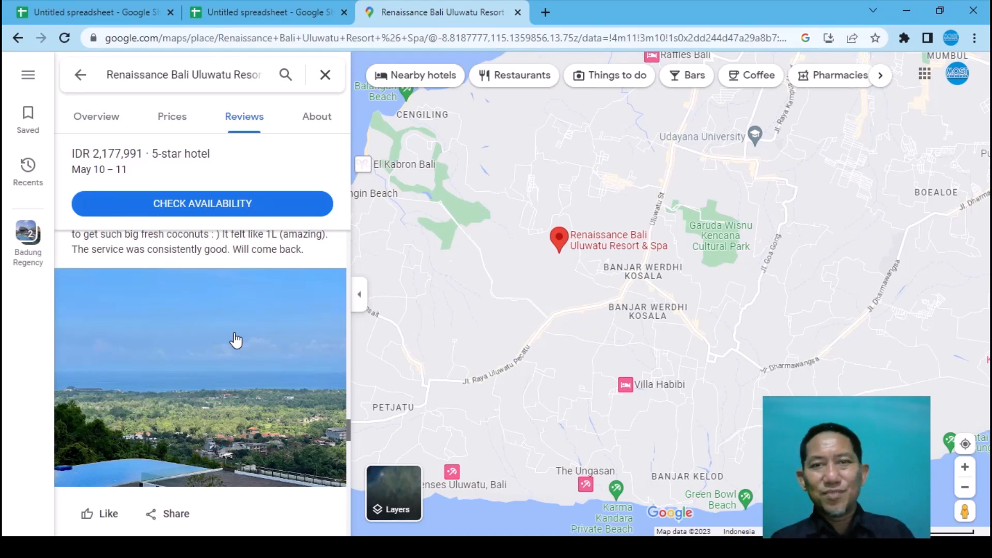
scroll(236, 340, "down", 5)
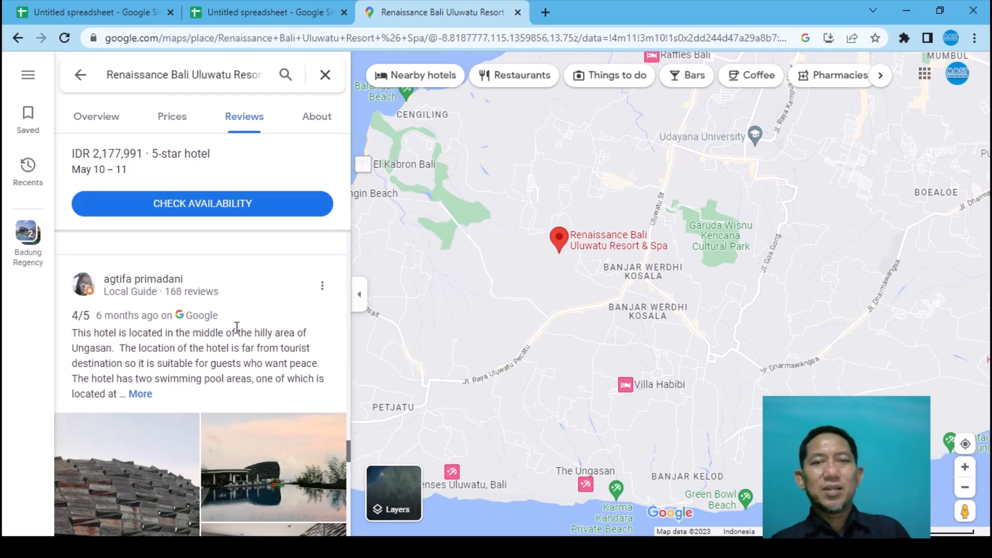
scroll(215, 291, "up", 5)
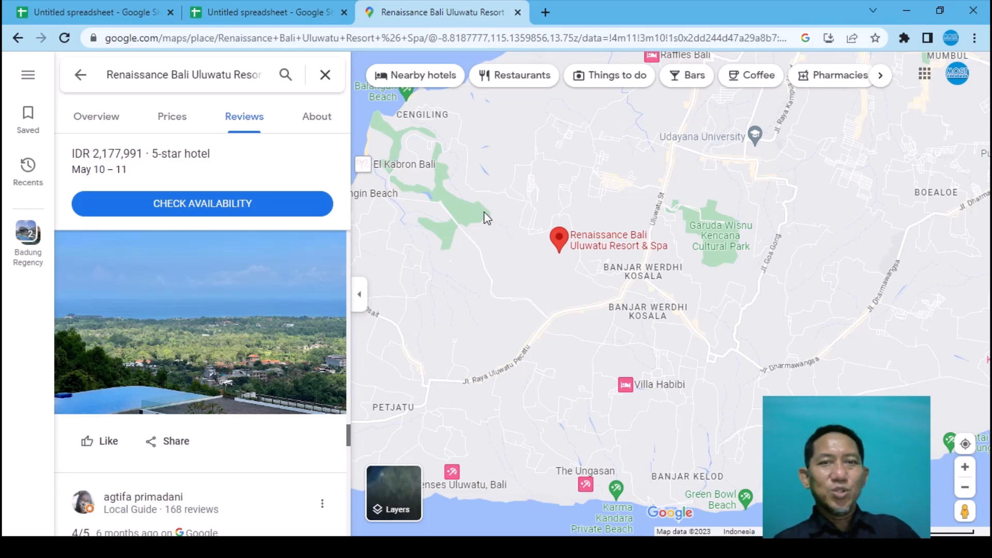
scroll(237, 354, "down", 8)
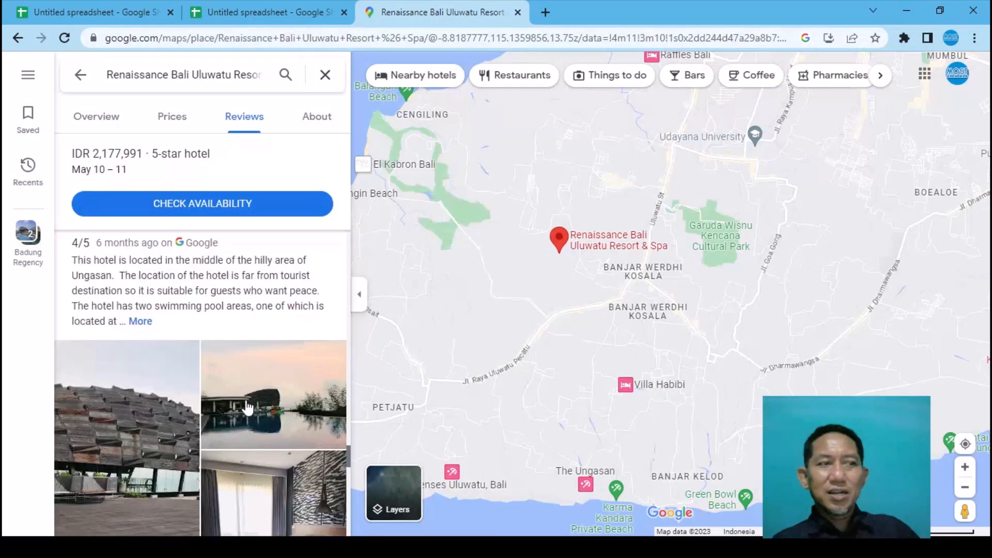
scroll(250, 412, "down", 5)
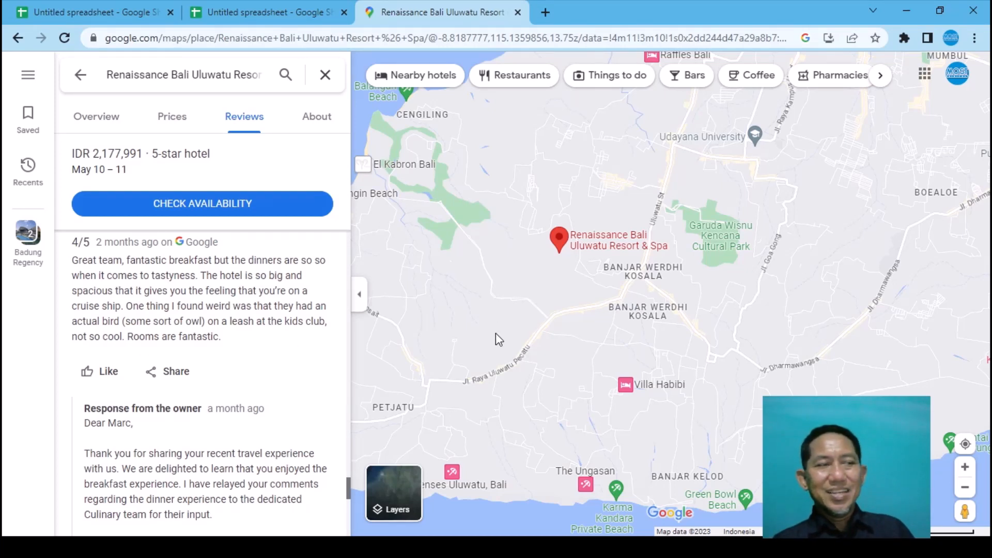
scroll(215, 281, "up", 1)
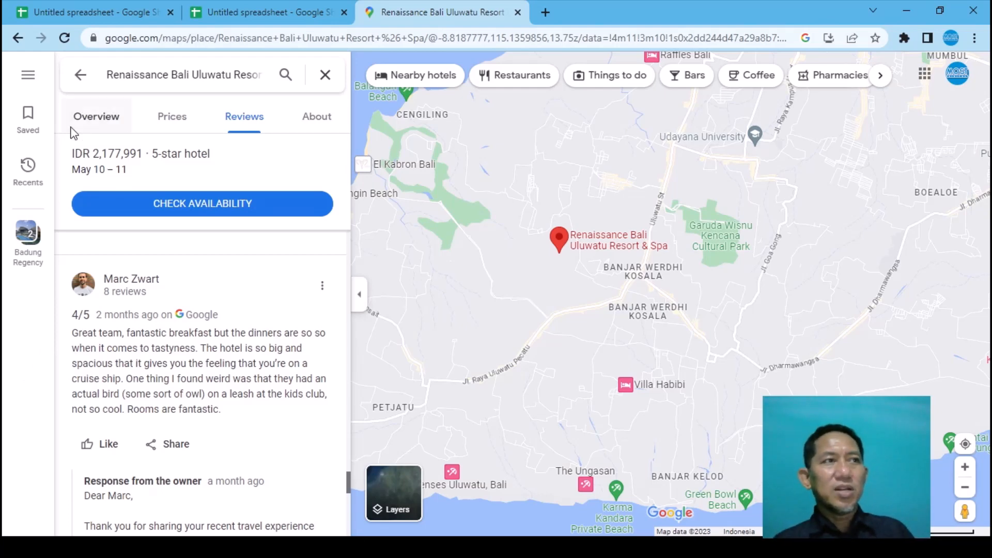
Step: Switch to the Google Sheets spreadsheet of collected Nusa Dua beach reviews and look through the entries in column A
left_click(73, 12)
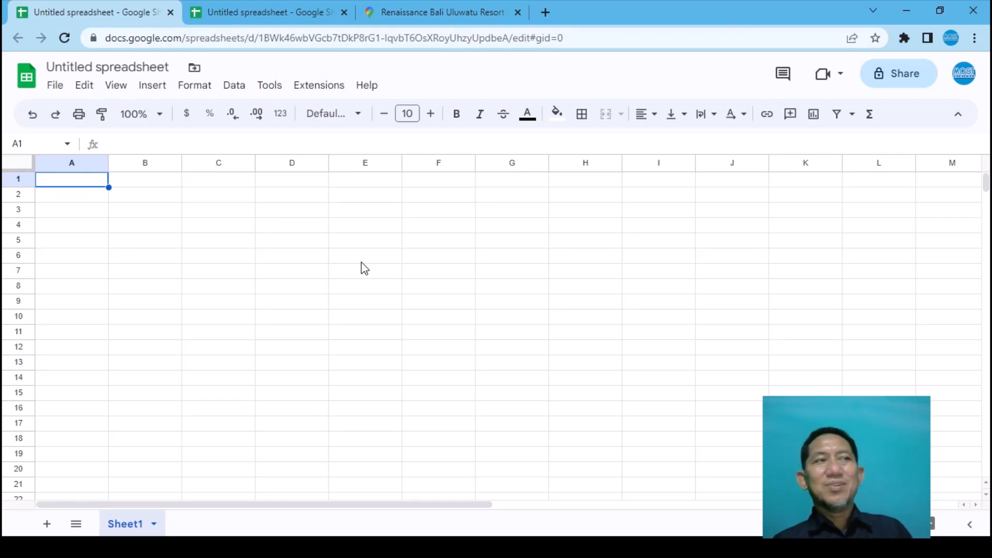
left_click(270, 8)
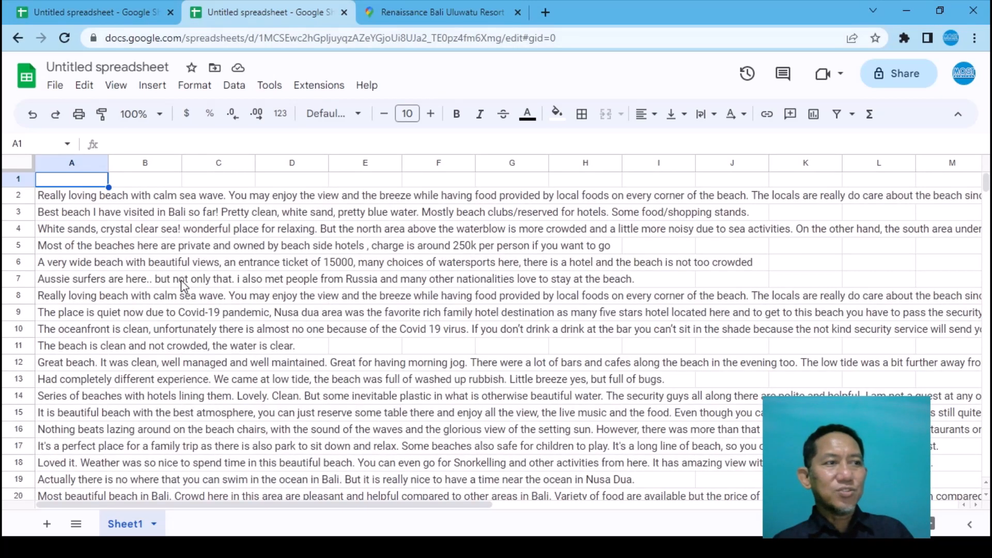
scroll(182, 284, "down", 5)
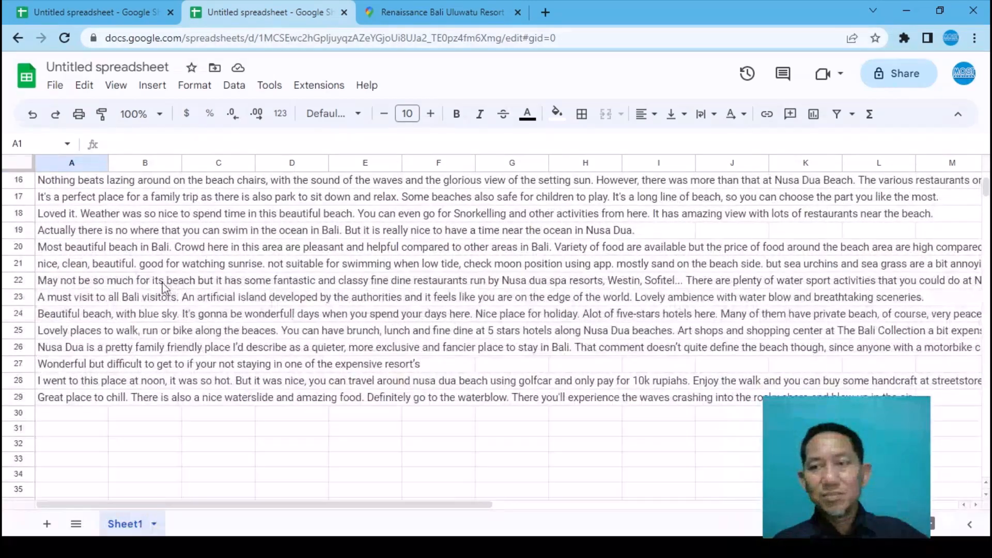
scroll(164, 287, "up", 5)
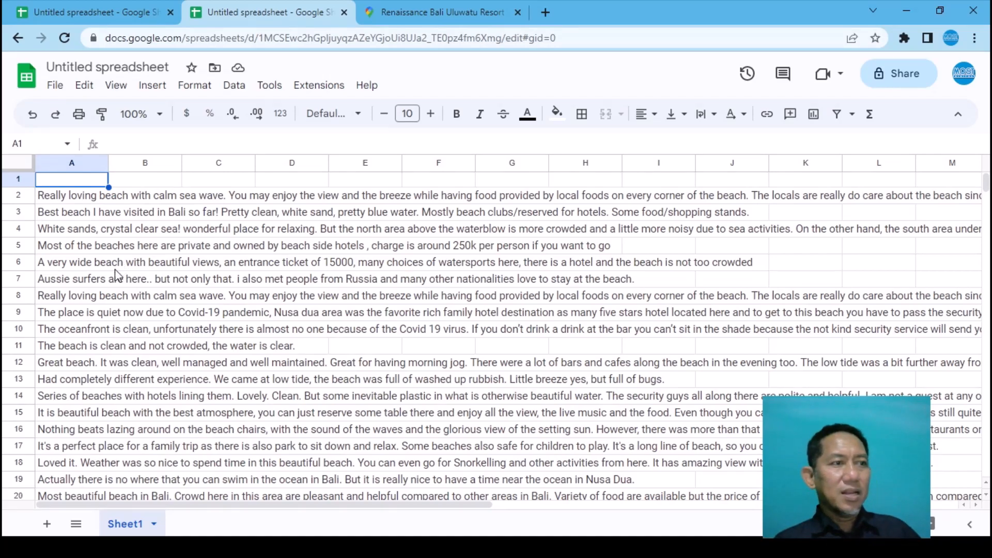
scroll(99, 284, "down", 5)
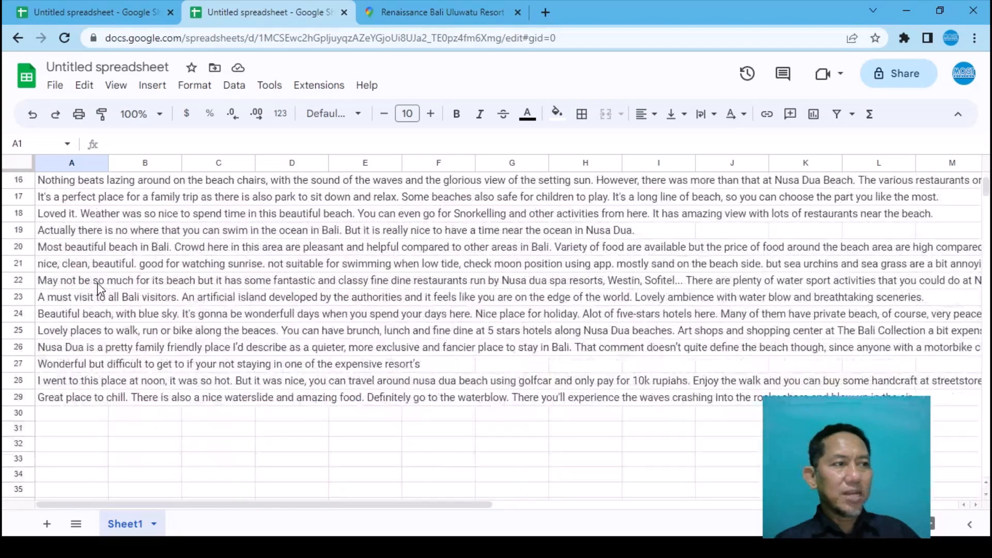
scroll(99, 287, "up", 5)
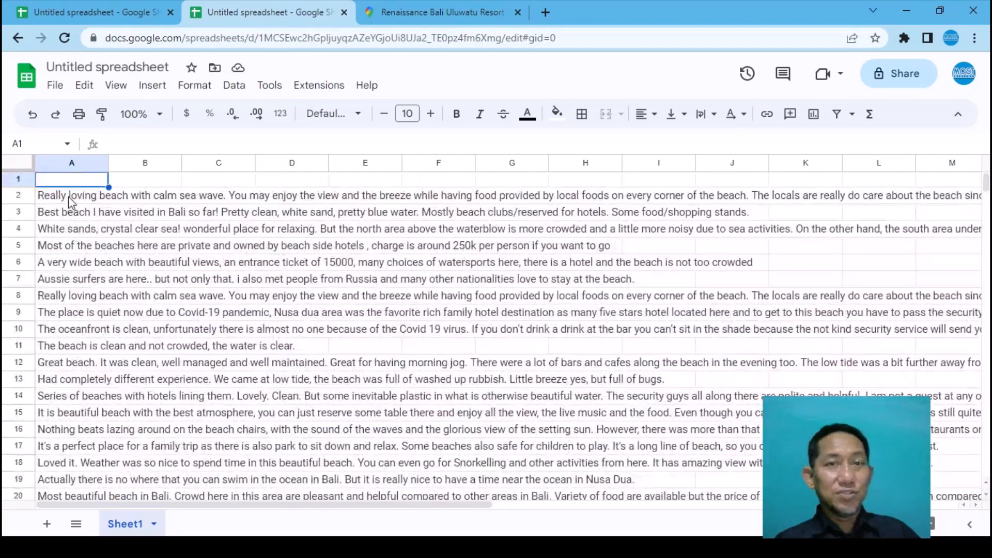
scroll(68, 196, "down", 7)
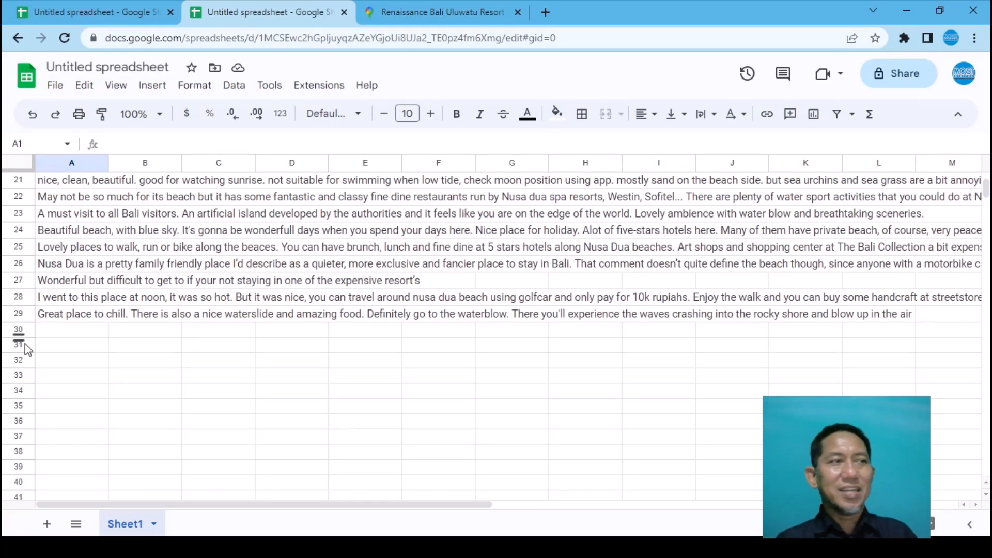
scroll(98, 279, "up", 4)
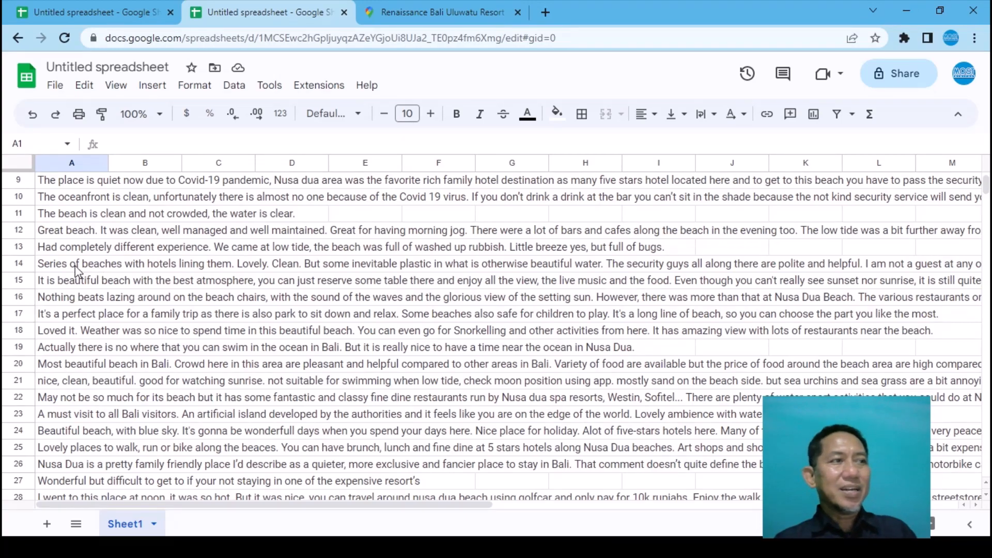
scroll(77, 272, "up", 3)
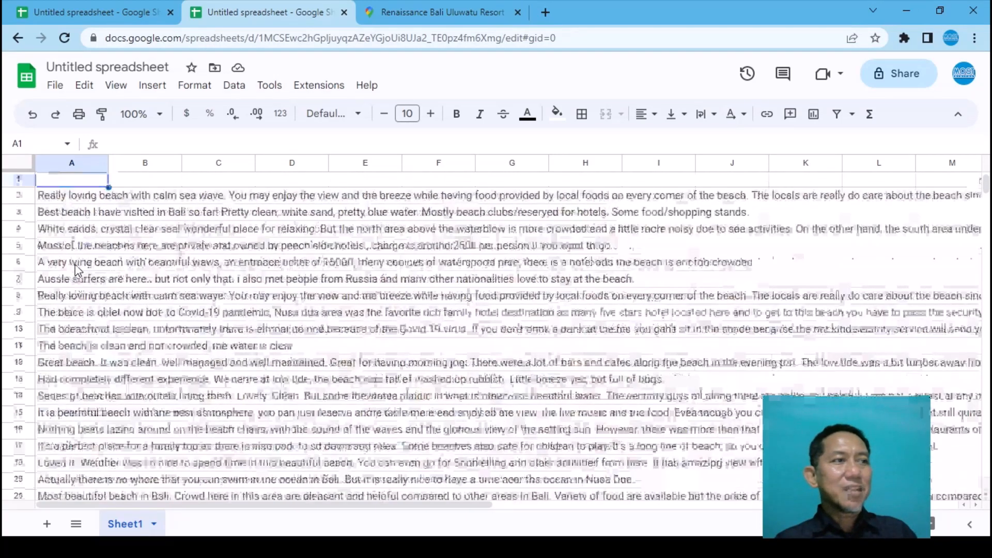
Step: Compare the first collected beach review in A2 with the Renaissance Bali Uluwatu reviews on Google Maps, and return to the spreadsheet
left_click(67, 196)
left_click(394, 6)
scroll(202, 326, "down", 8)
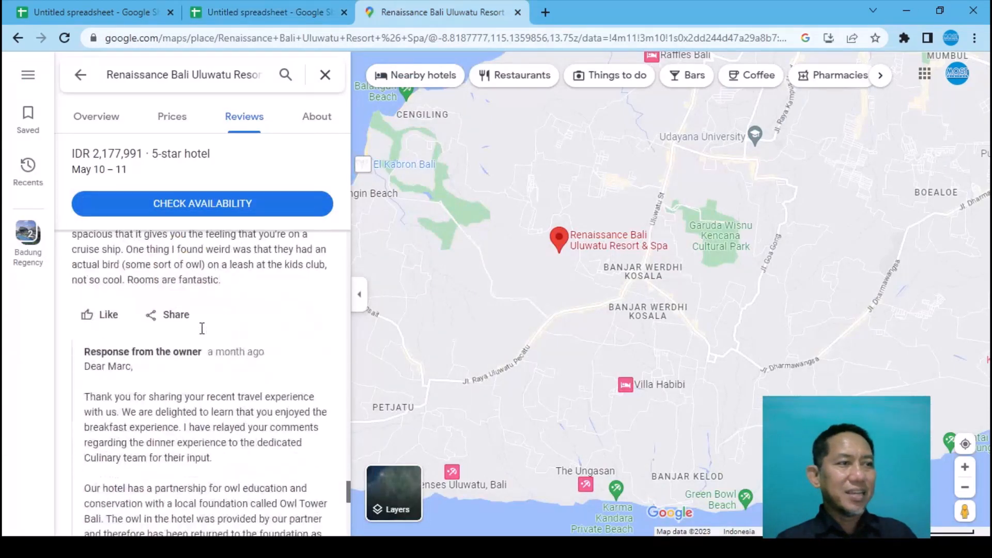
scroll(201, 325, "up", 6)
left_click(279, 6)
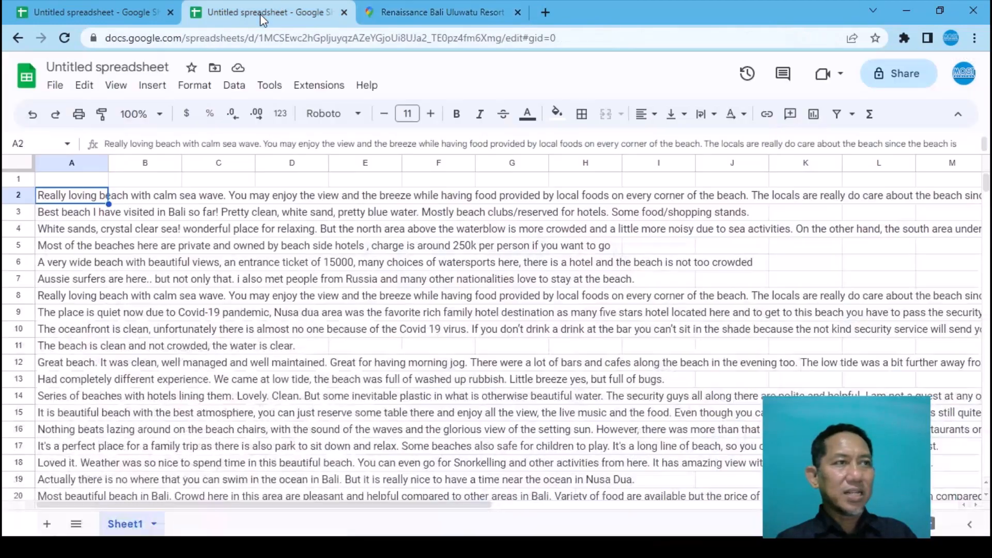
Step: Look through the collected beach reviews in column A down to the last entry in row 29
scroll(137, 292, "down", 3)
scroll(137, 292, "up", 3)
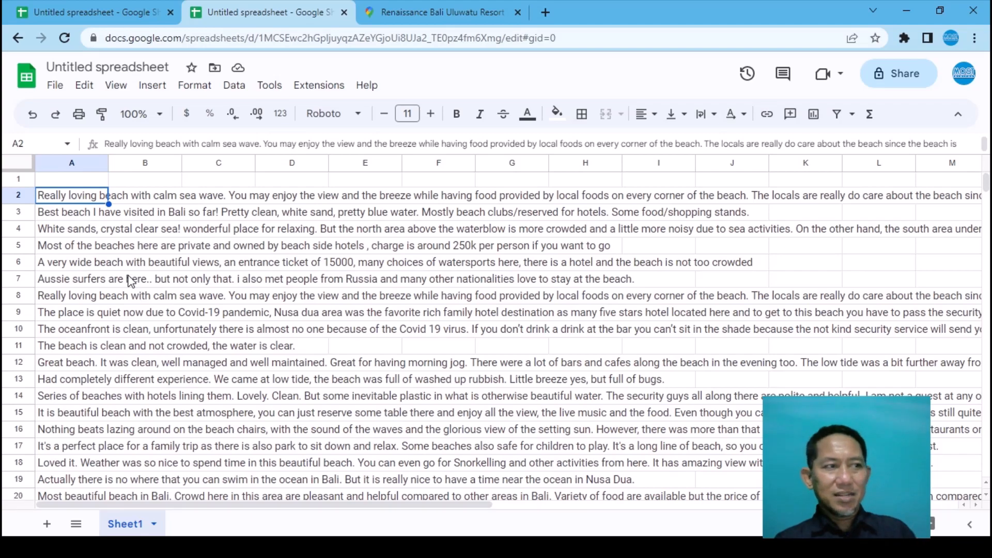
scroll(98, 342, "down", 5)
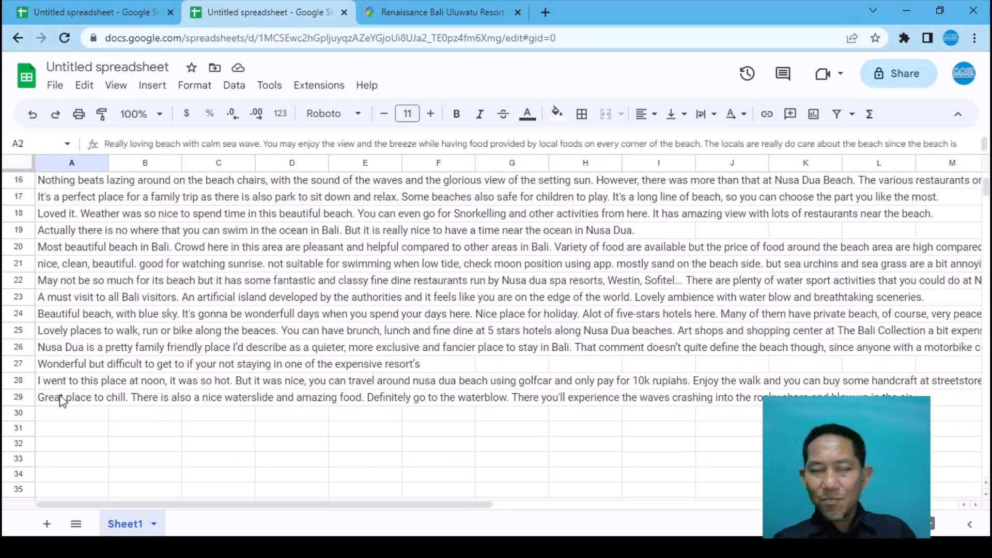
scroll(62, 401, "up", 5)
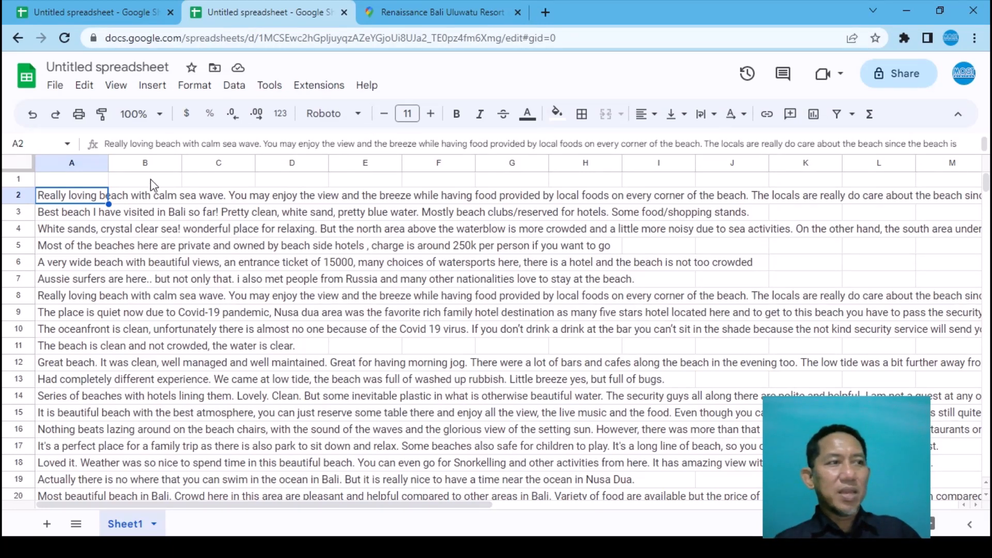
Step: Open the Google Workspace Marketplace to get add-ons for the spreadsheet
left_click(335, 93)
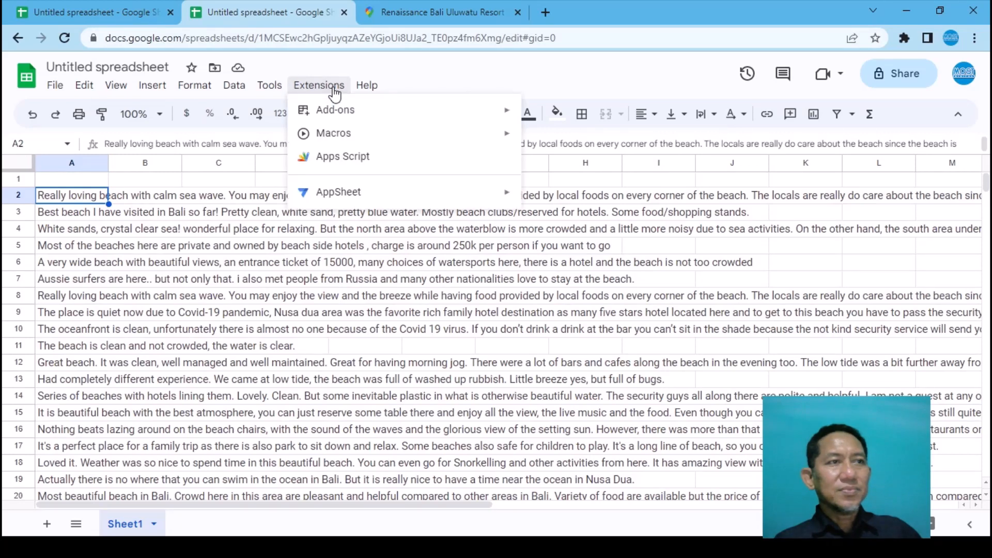
mouse_move(340, 109)
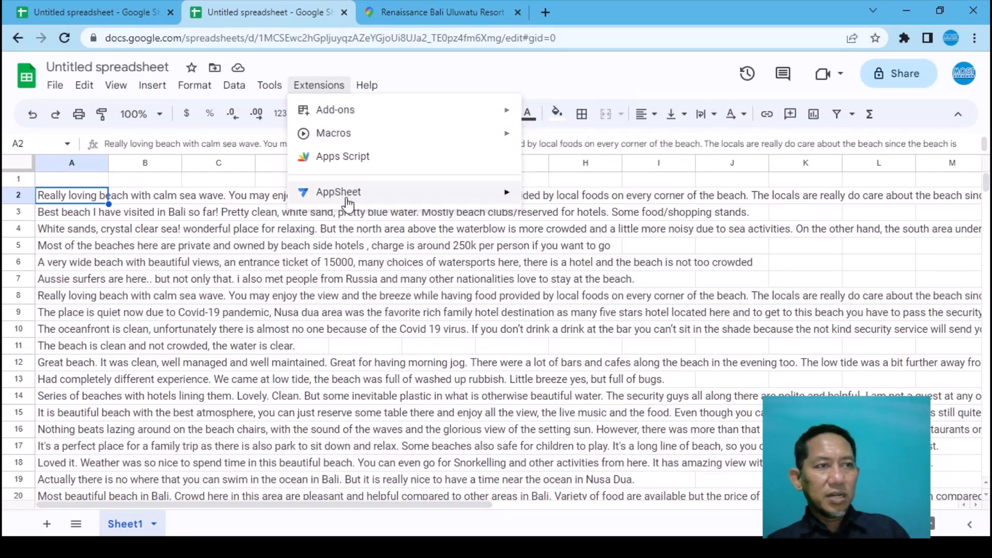
mouse_move(356, 196)
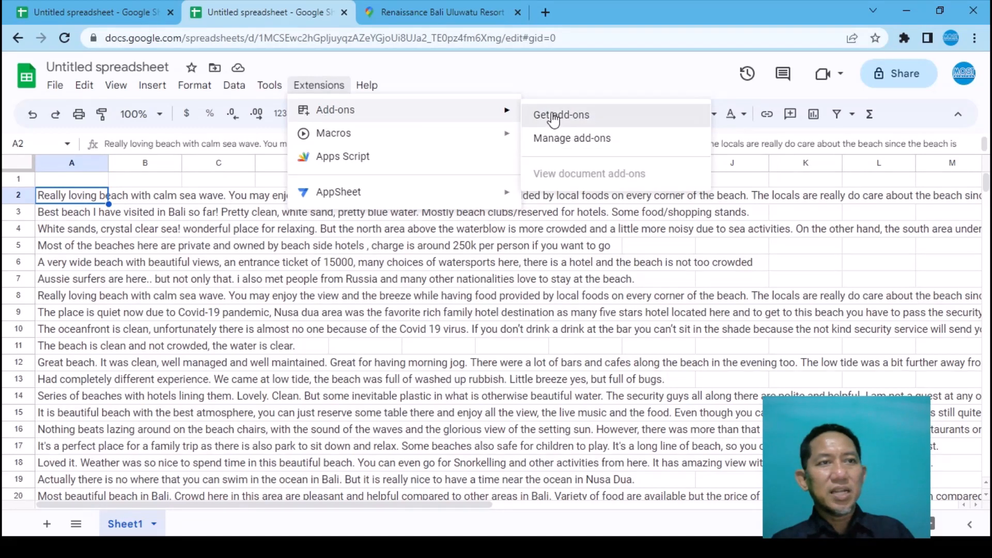
left_click(568, 114)
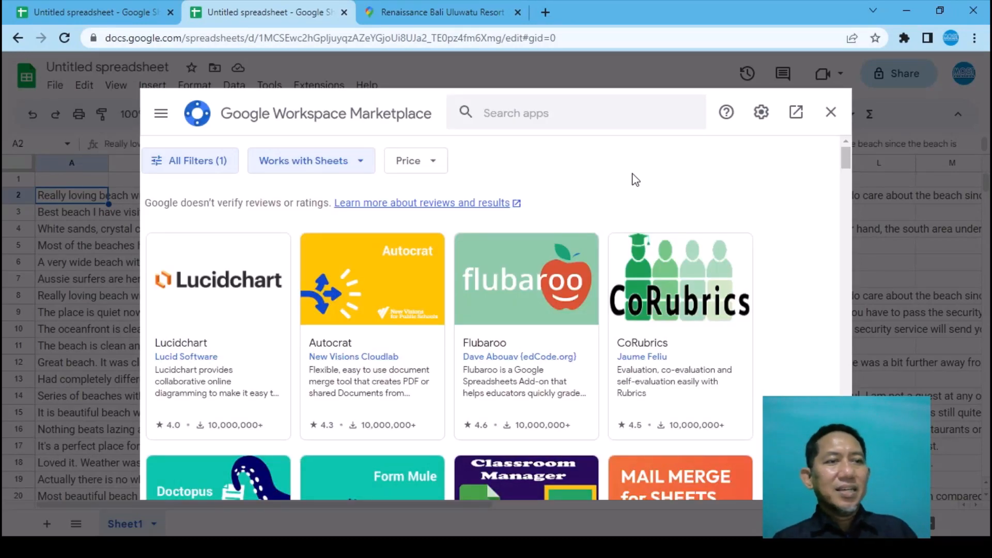
Step: Browse the marketplace's catalogue of add-ons that work with Sheets, and prepare to search for an app
scroll(498, 327, "down", 8)
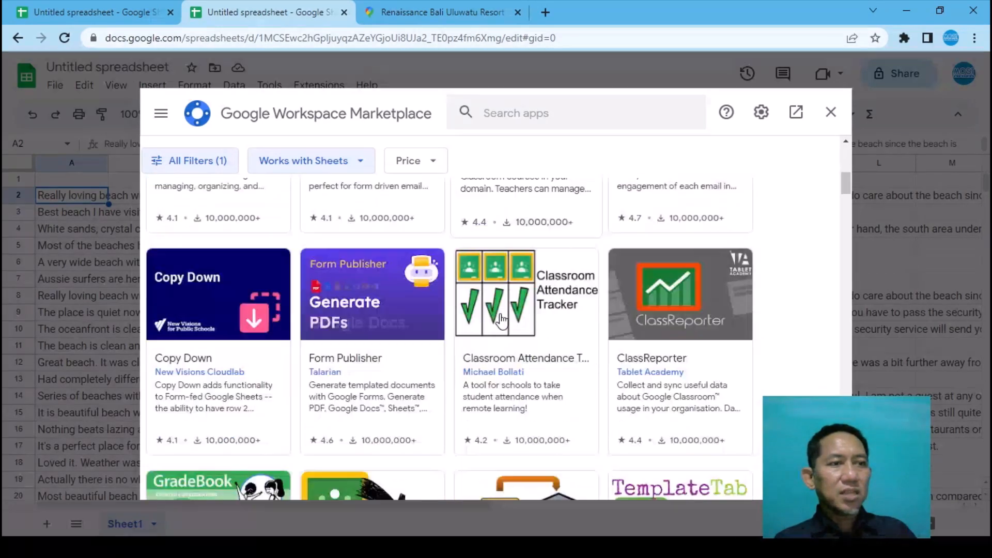
scroll(501, 319, "down", 15)
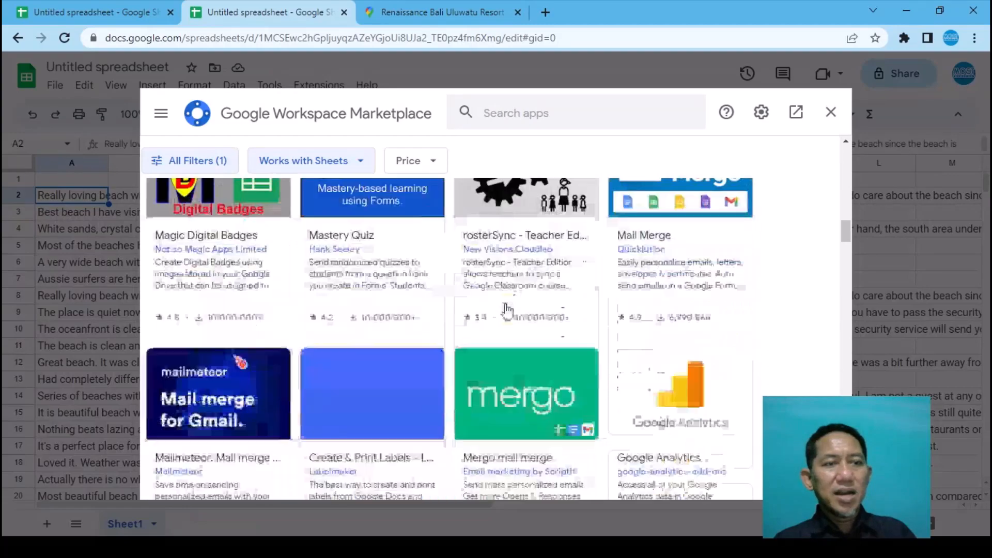
scroll(505, 309, "down", 20)
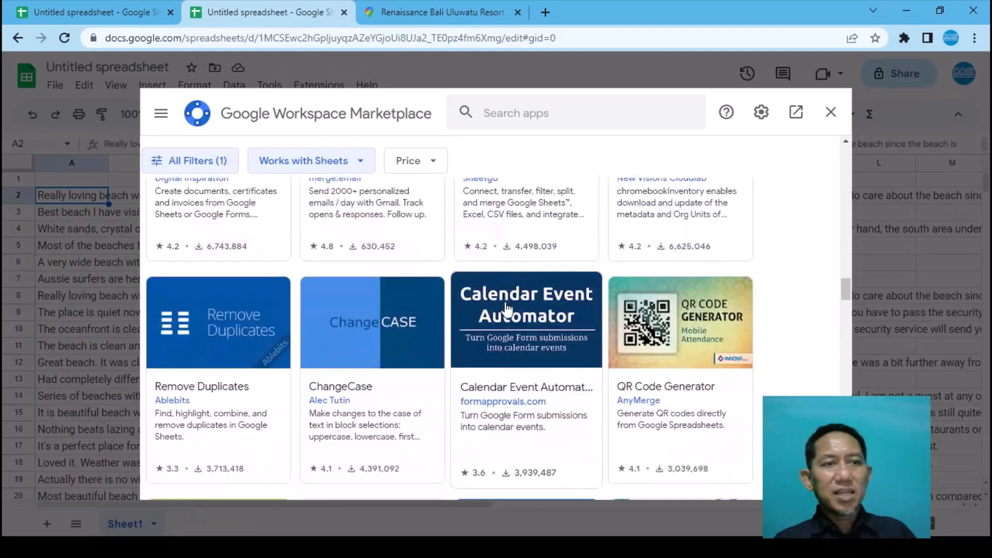
scroll(506, 309, "up", 18)
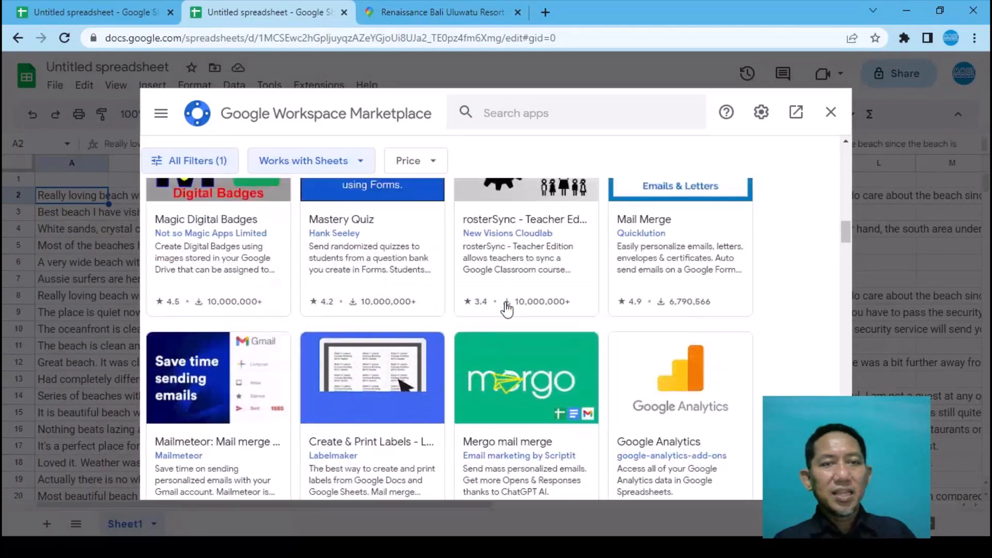
scroll(507, 309, "up", 20)
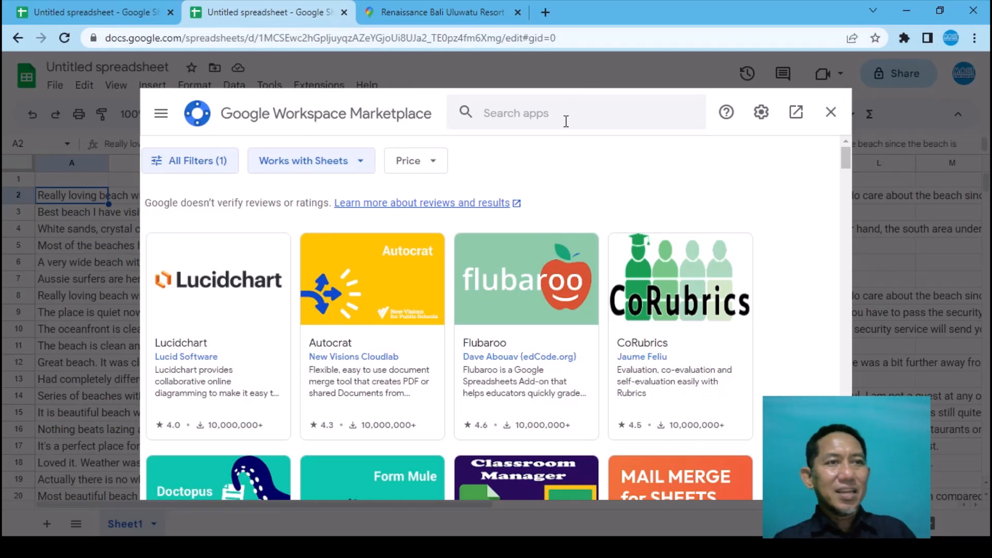
left_click(501, 113)
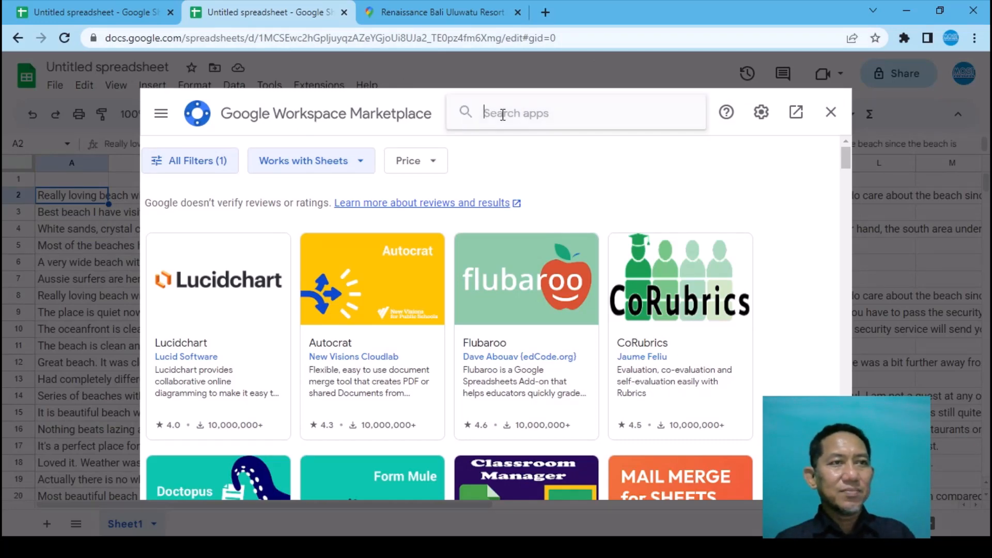
scroll(390, 313, "down", 15)
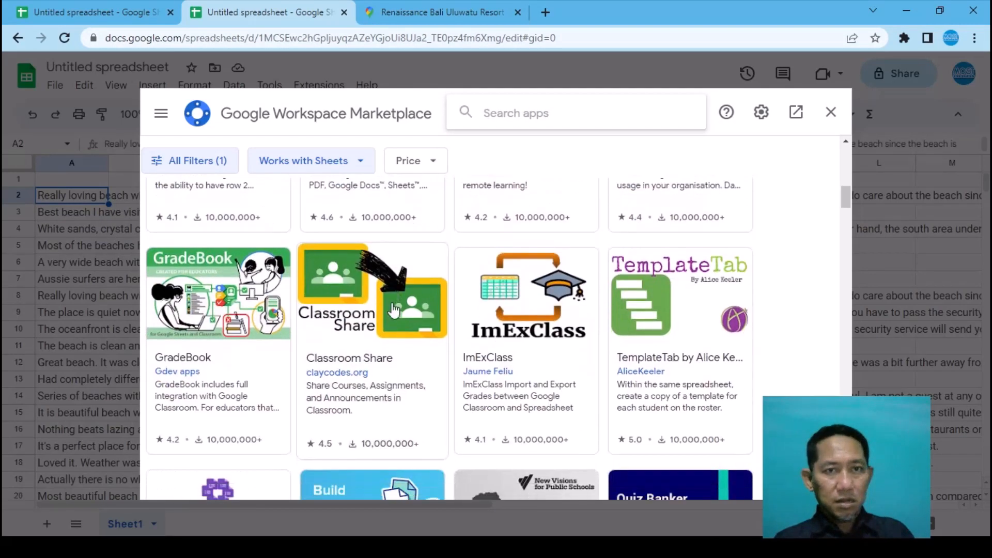
scroll(363, 302, "down", 10)
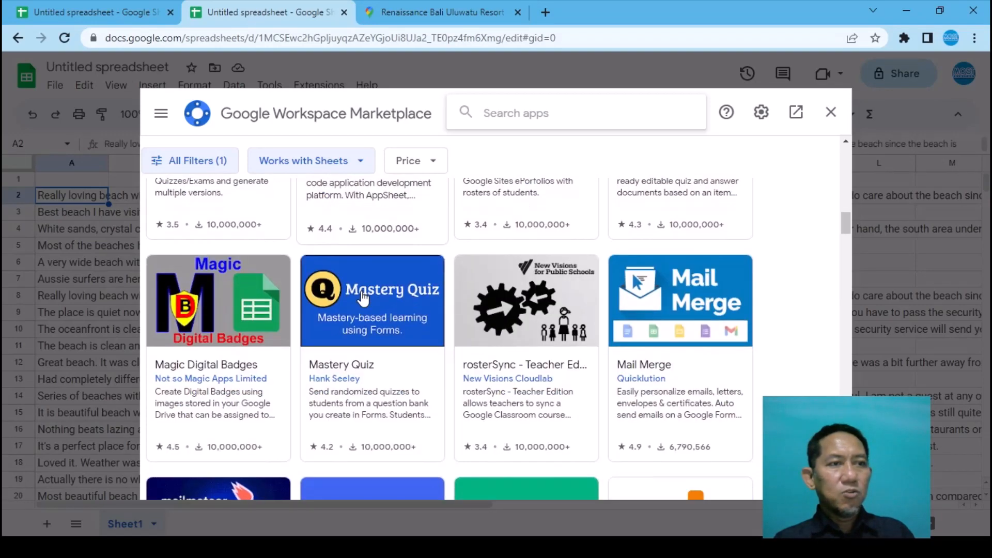
scroll(363, 298, "down", 9)
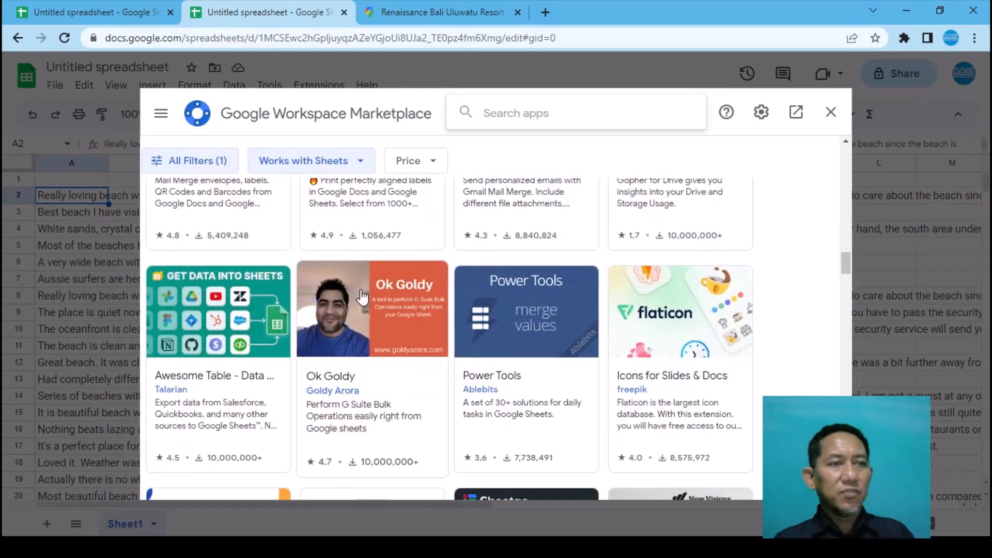
scroll(362, 297, "down", 5)
scroll(357, 279, "up", 15)
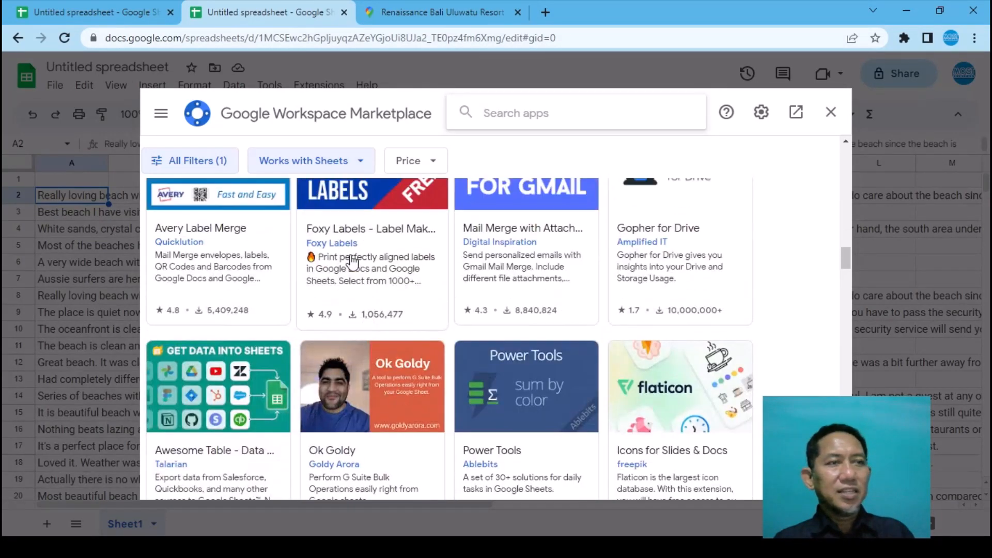
scroll(362, 243, "up", 15)
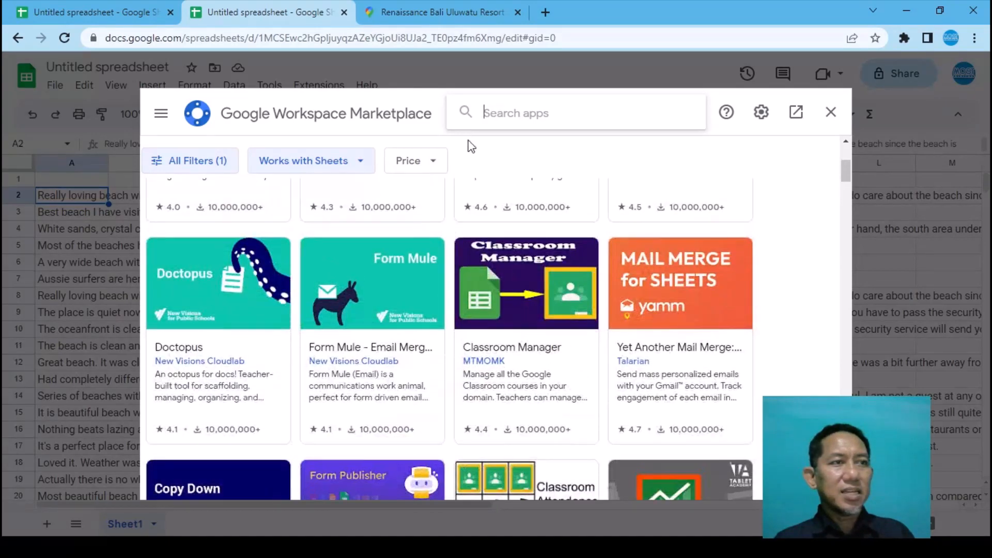
scroll(480, 202, "up", 3)
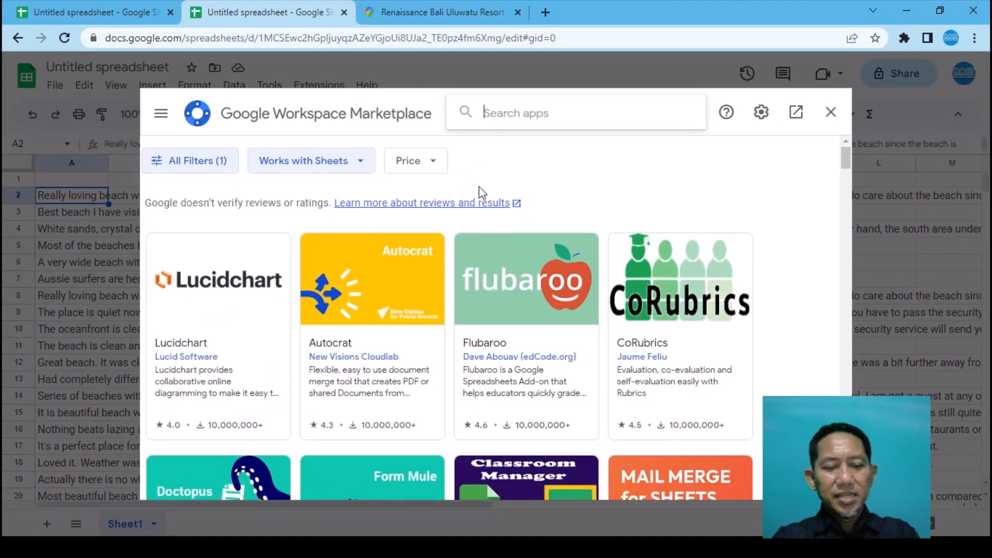
Step: Search the marketplace for "sentime" and choose the suggestion Machine Learning Sentiment Analysis
type("se")
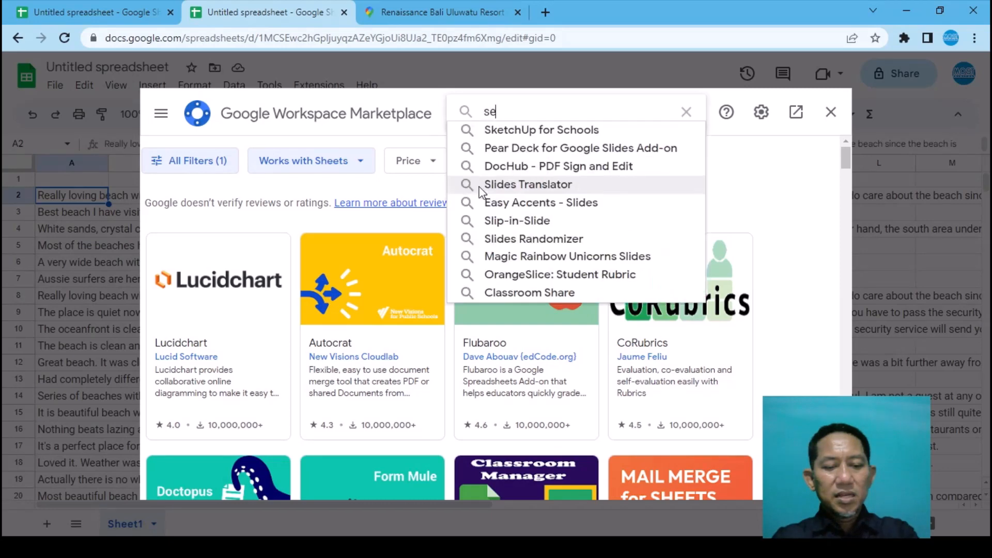
type("ntime")
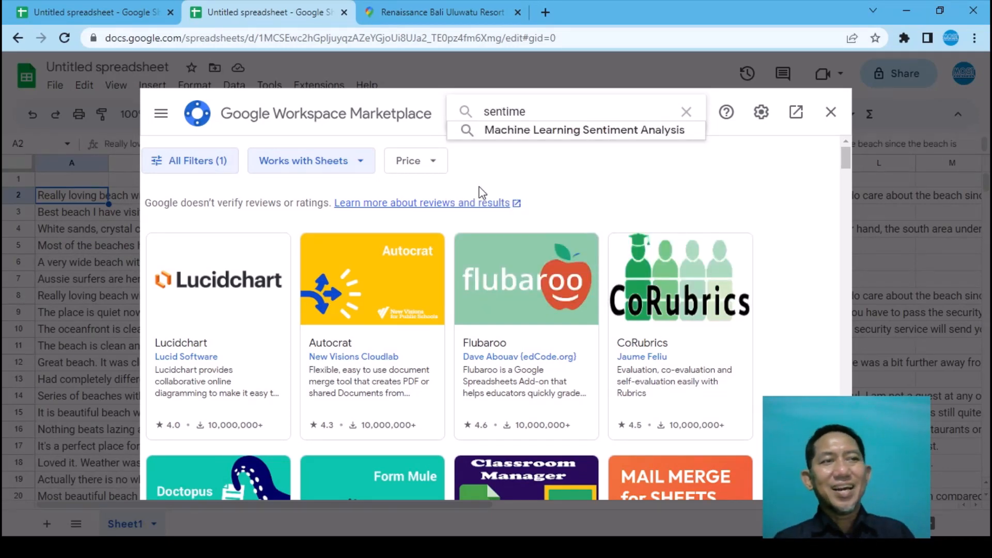
left_click(516, 131)
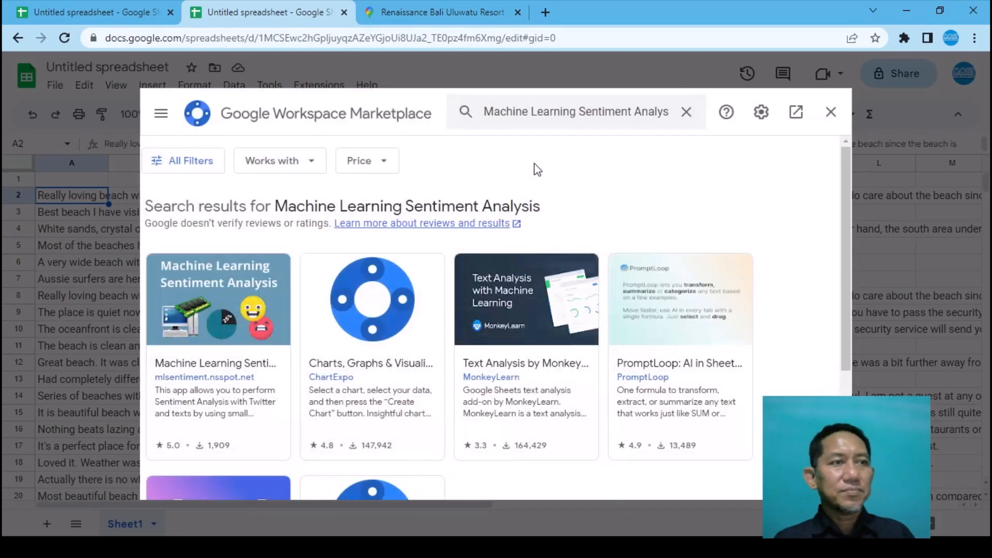
Step: Examine the add-ons found for sentiment analysis, checking their descriptions, ratings and install counts
scroll(538, 170, "down", 2)
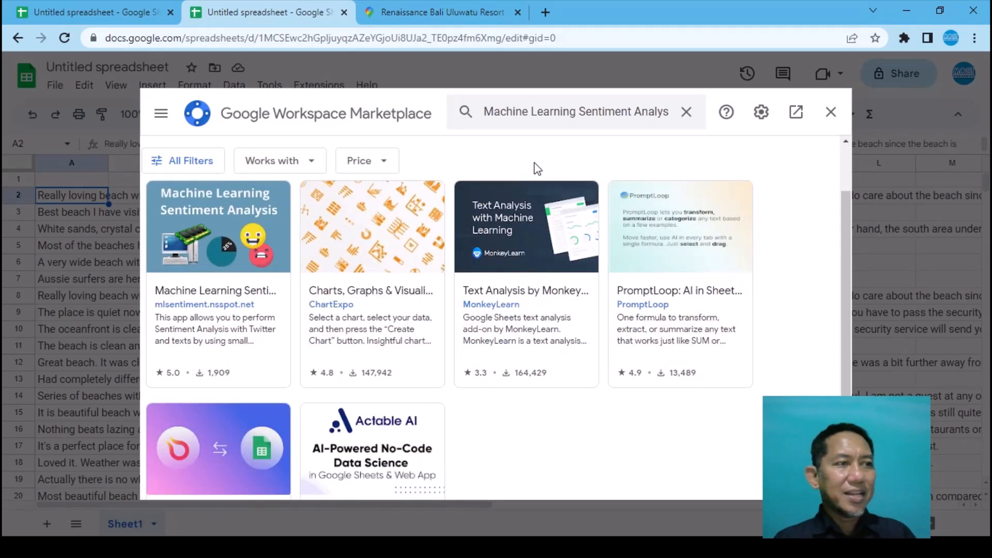
scroll(537, 169, "down", 2)
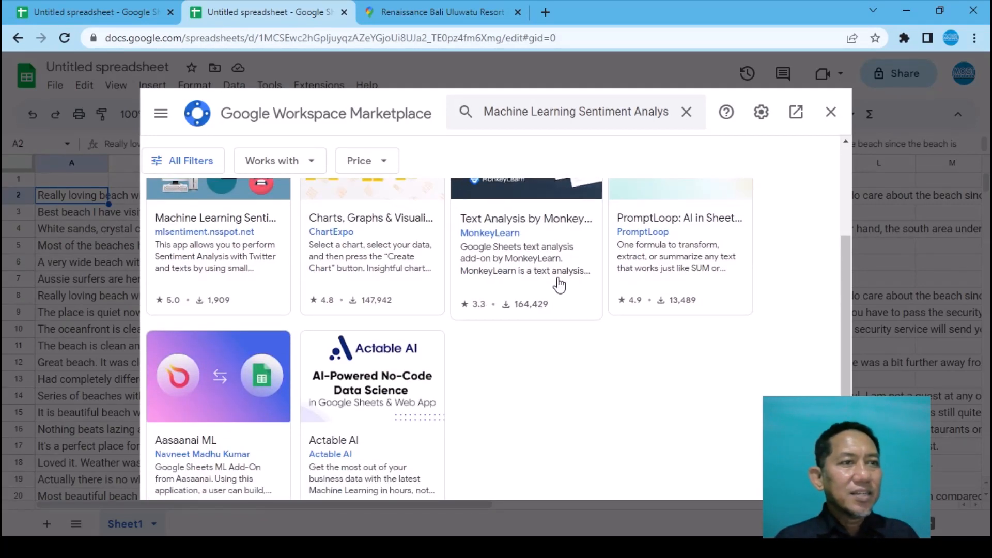
scroll(512, 372, "down", 1)
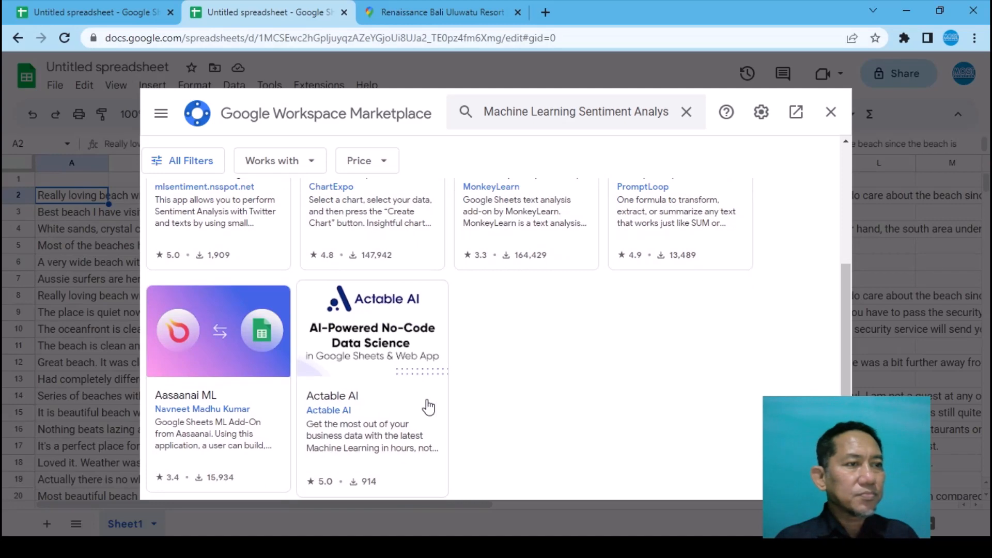
scroll(284, 381, "up", 4)
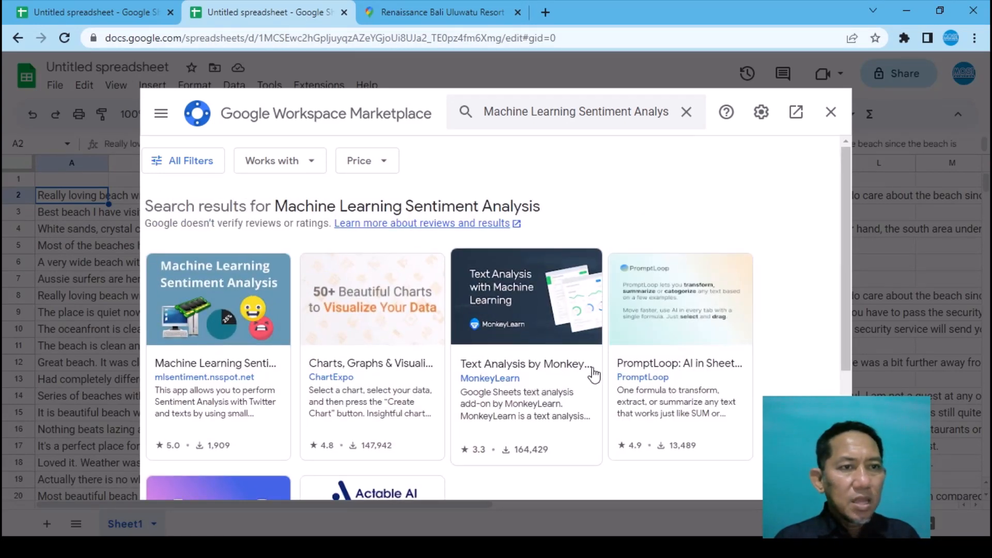
scroll(656, 370, "down", 3)
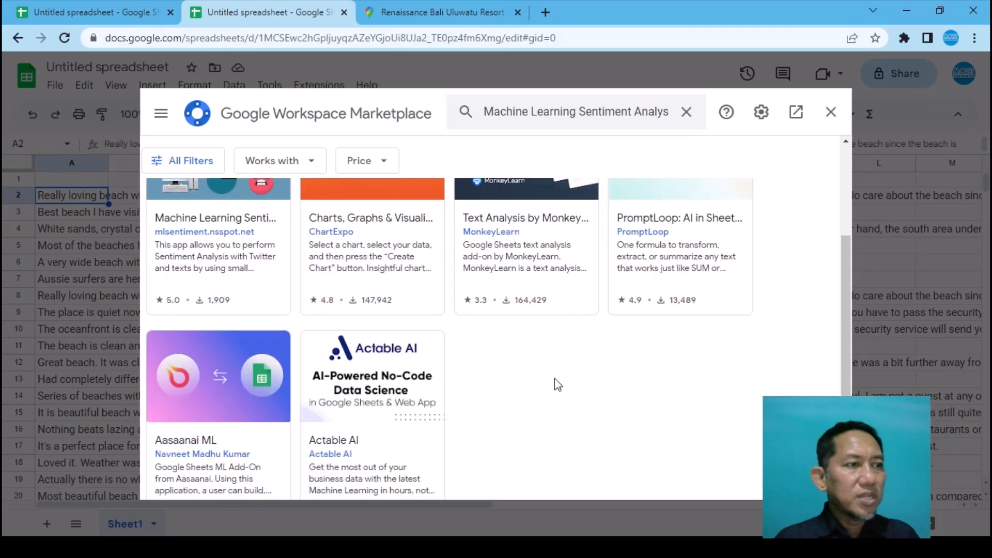
scroll(465, 369, "down", 1)
scroll(312, 343, "up", 4)
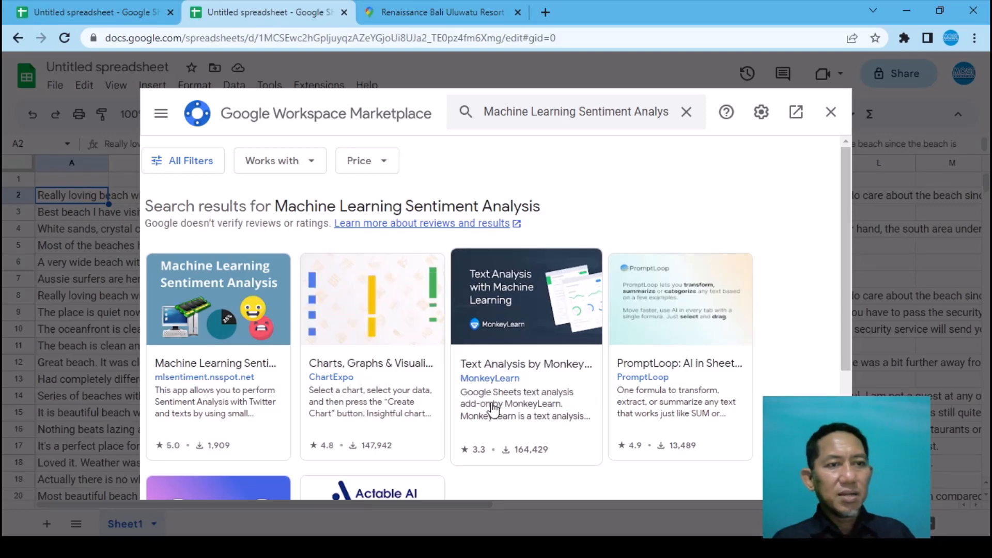
scroll(554, 405, "down", 3)
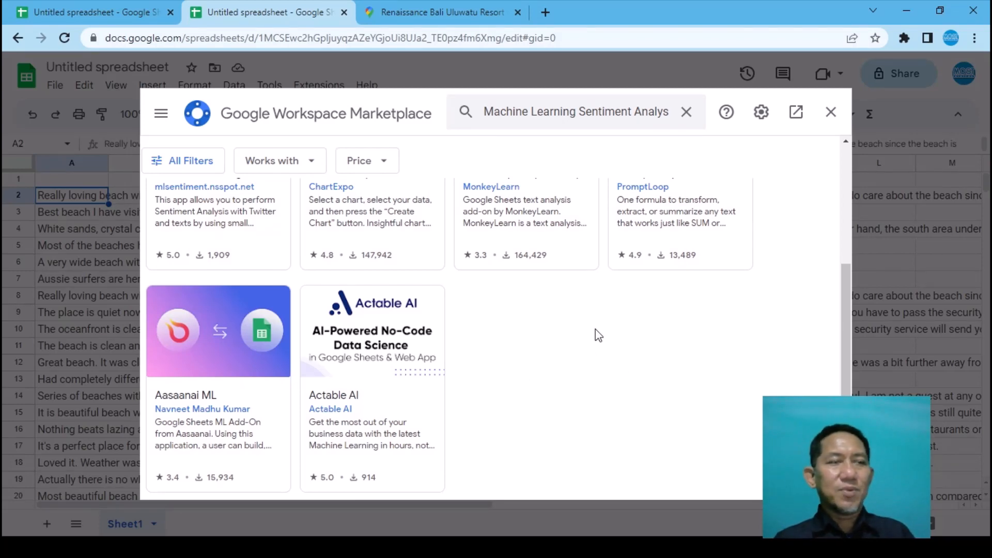
scroll(604, 330, "up", 3)
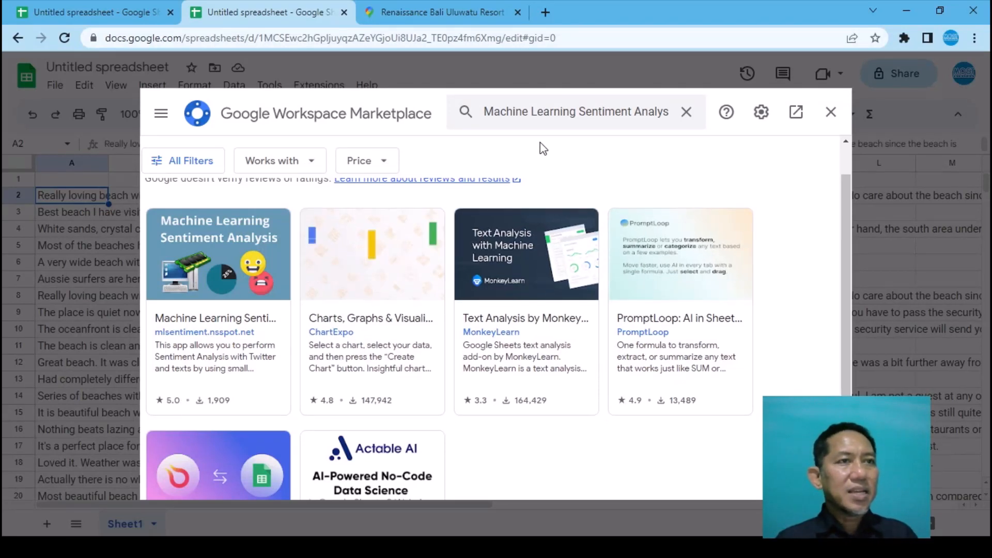
Step: Search the marketplace for "text an", choose the suggestion Text Analytics | text2data.com and open that add-on's listing
left_click(686, 111)
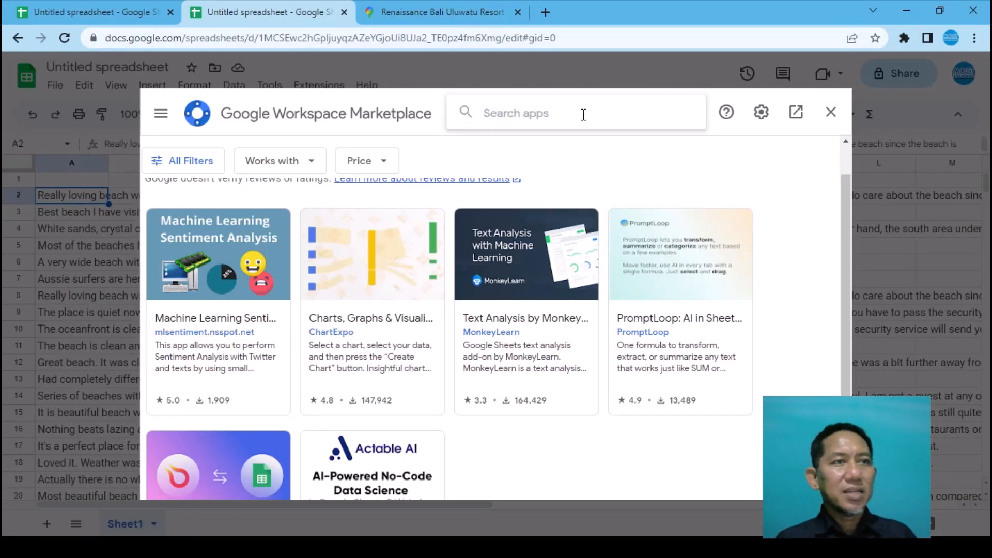
type("text")
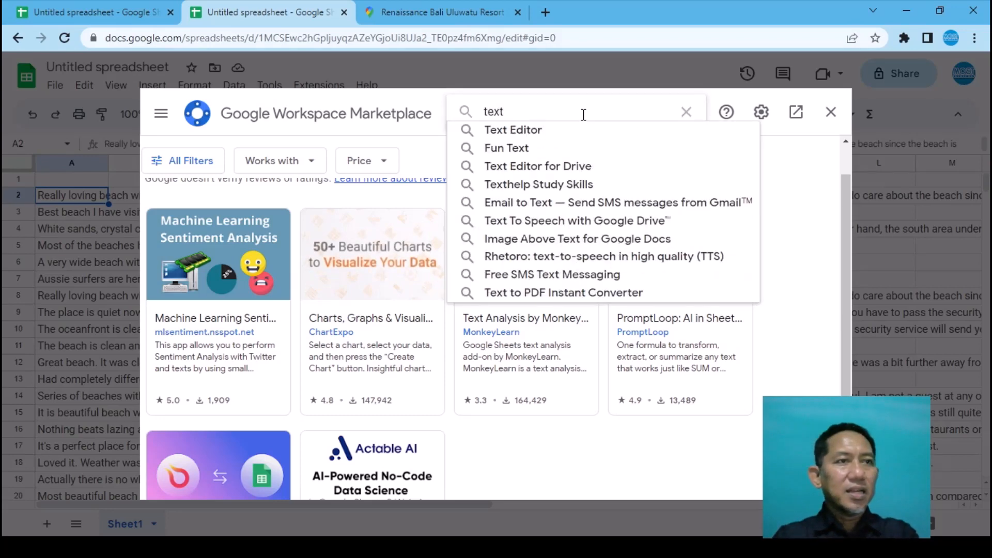
type(" an")
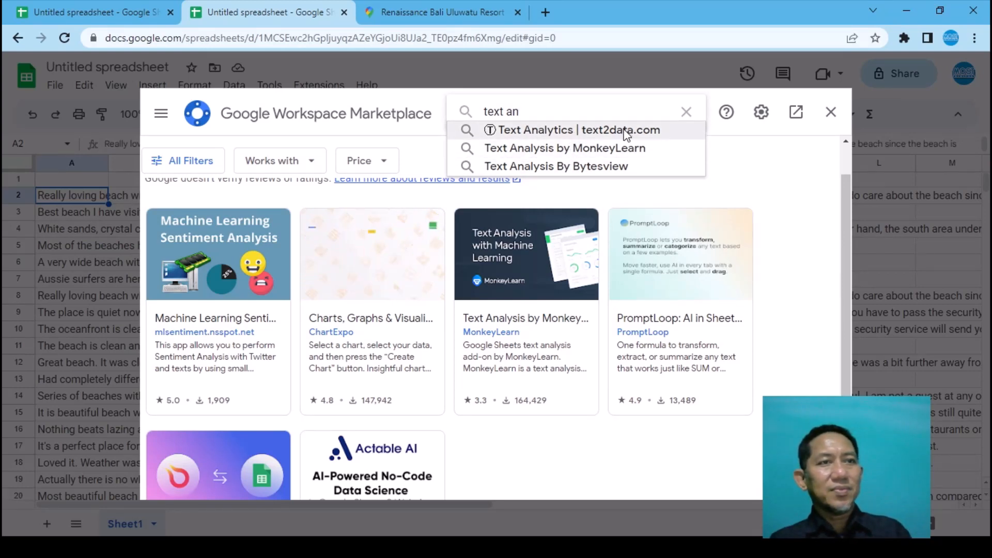
left_click(598, 133)
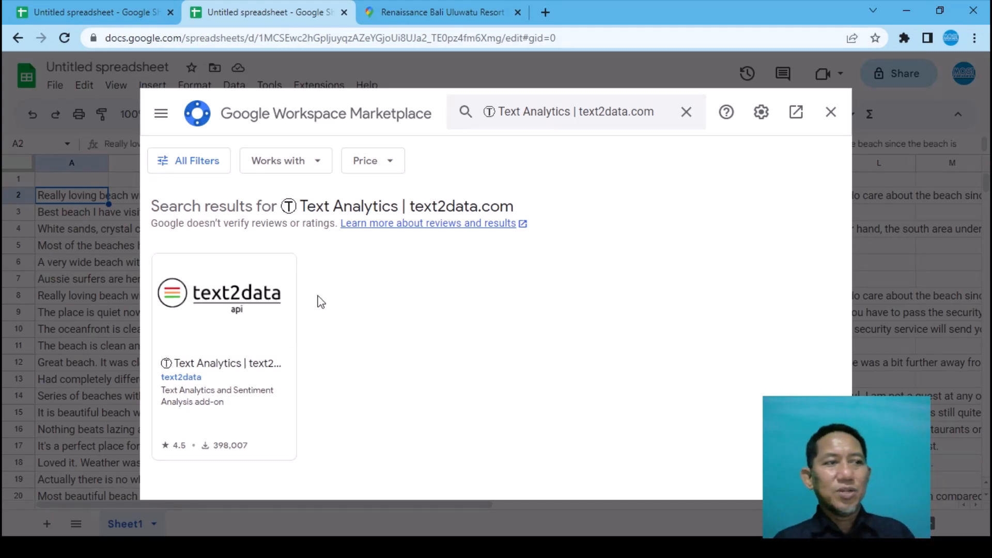
left_click(258, 298)
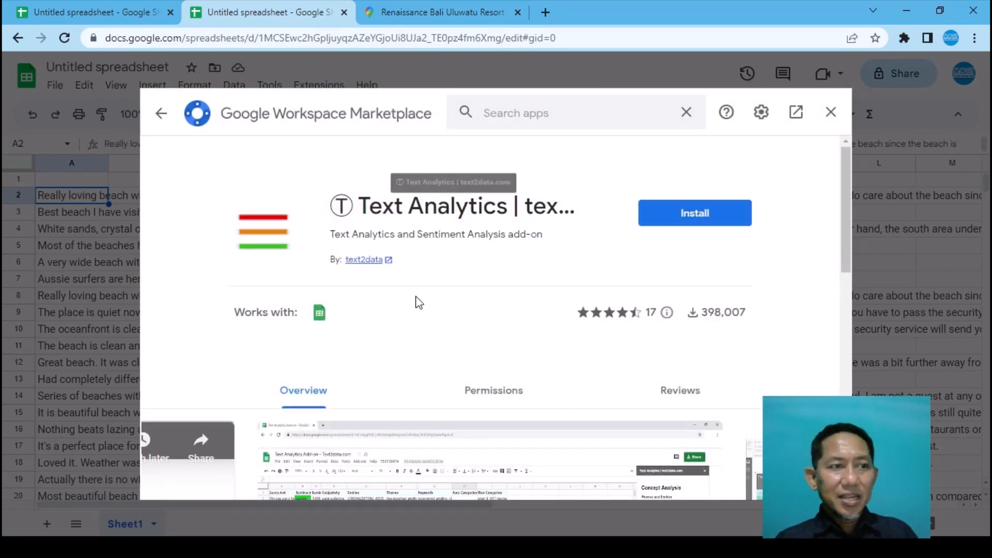
Step: Review the Text Analytics | text2data.com listing, install the add-on with the requested permission, and close the marketplace
scroll(416, 301, "down", 8)
scroll(418, 303, "up", 6)
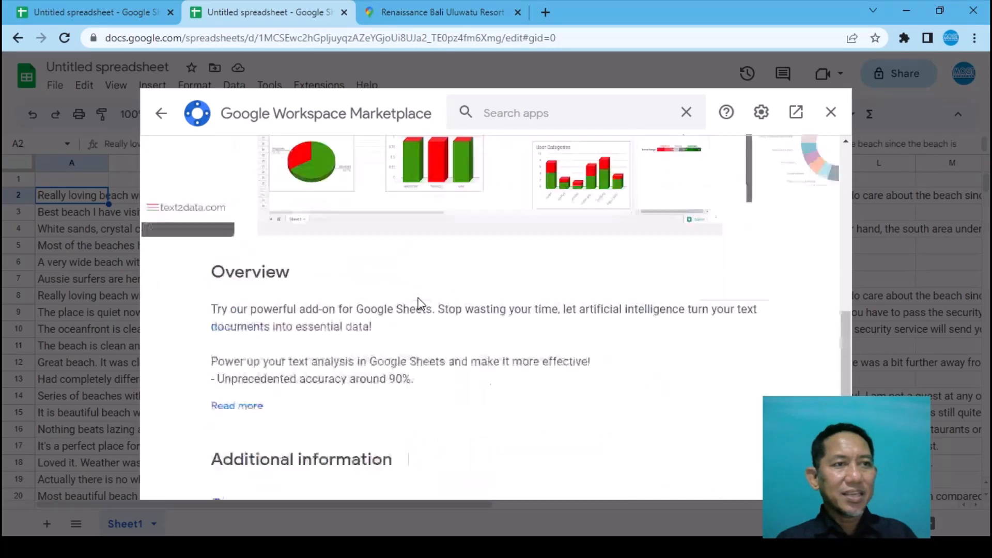
scroll(419, 300, "down", 6)
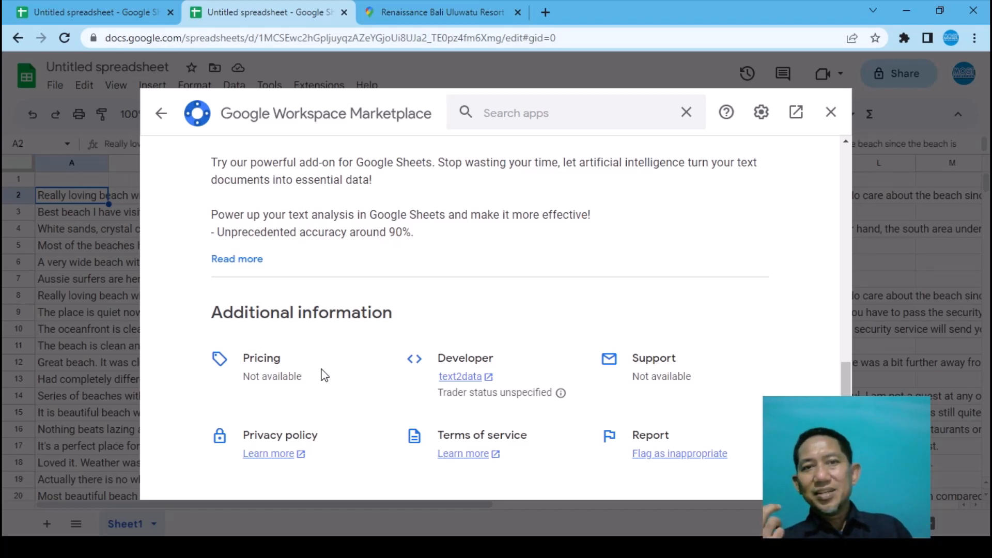
scroll(323, 376, "up", 10)
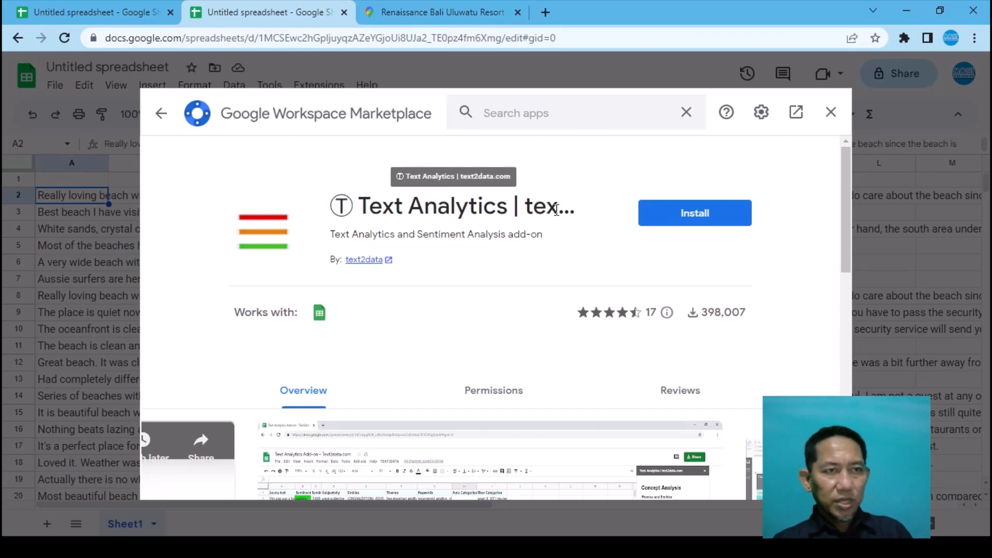
left_click(665, 209)
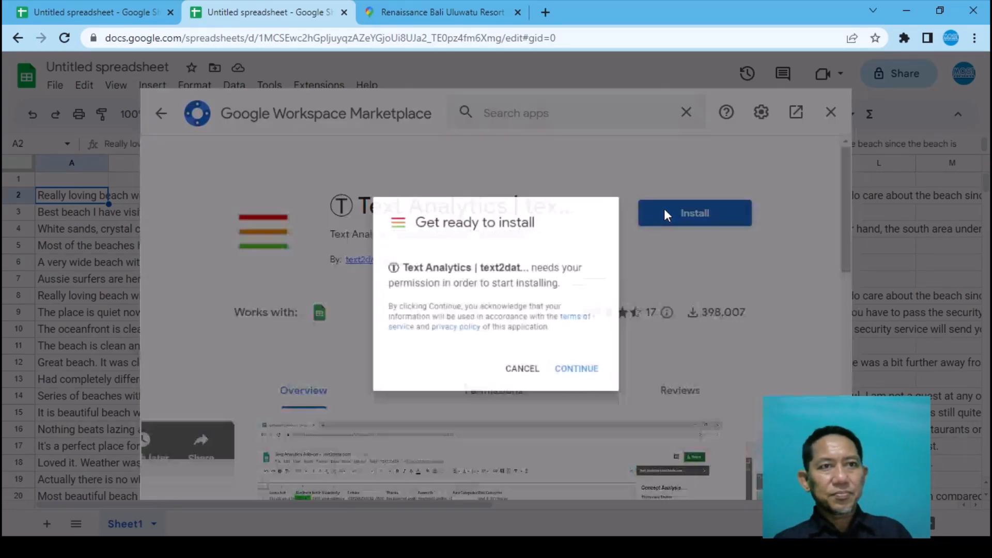
left_click(587, 383)
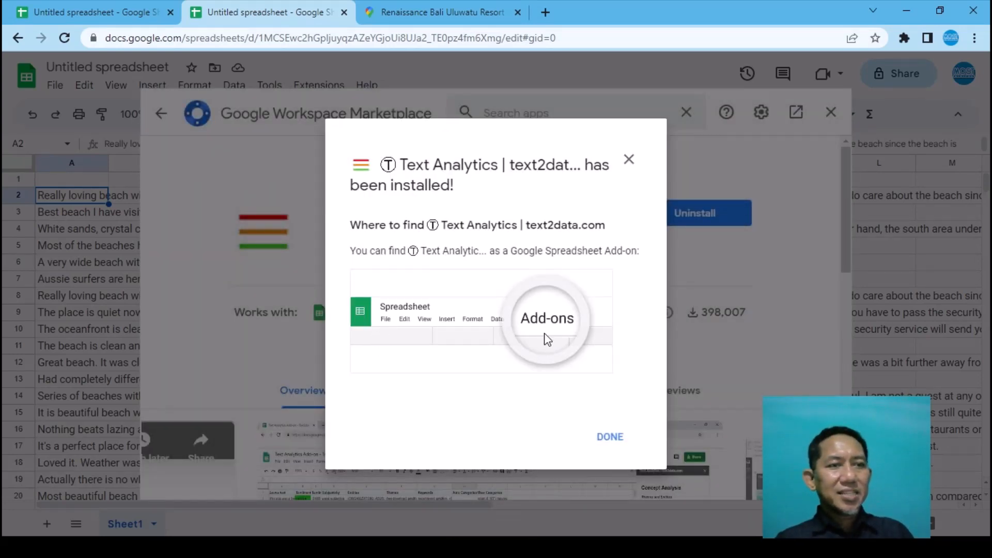
left_click(610, 440)
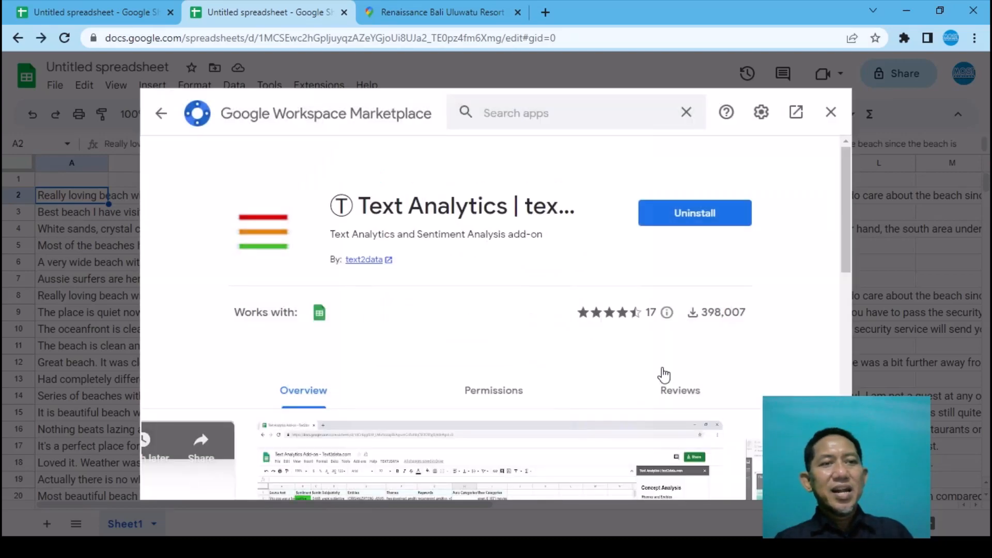
left_click(830, 112)
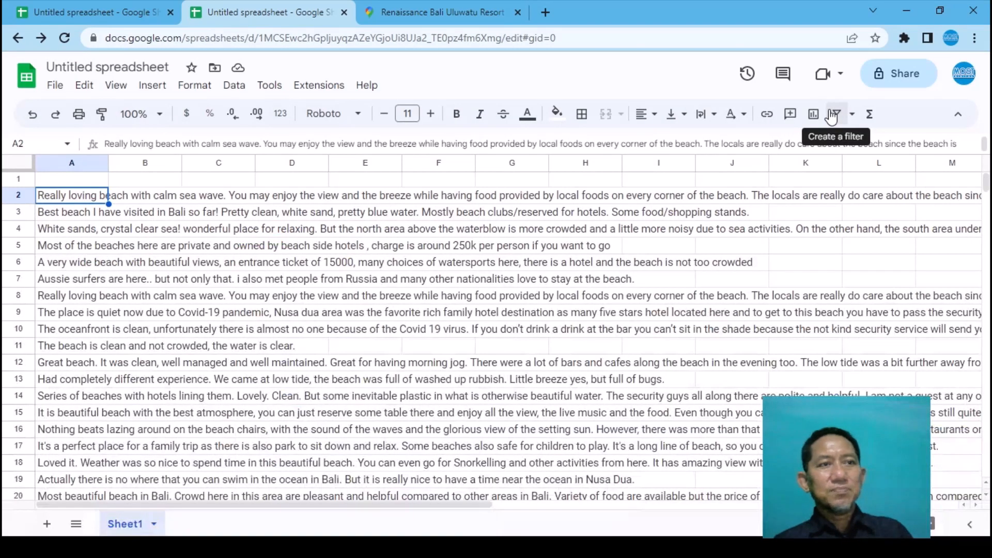
Step: Check the spreadsheet's extensions for the newly installed add-on and reload the spreadsheet page
left_click(314, 85)
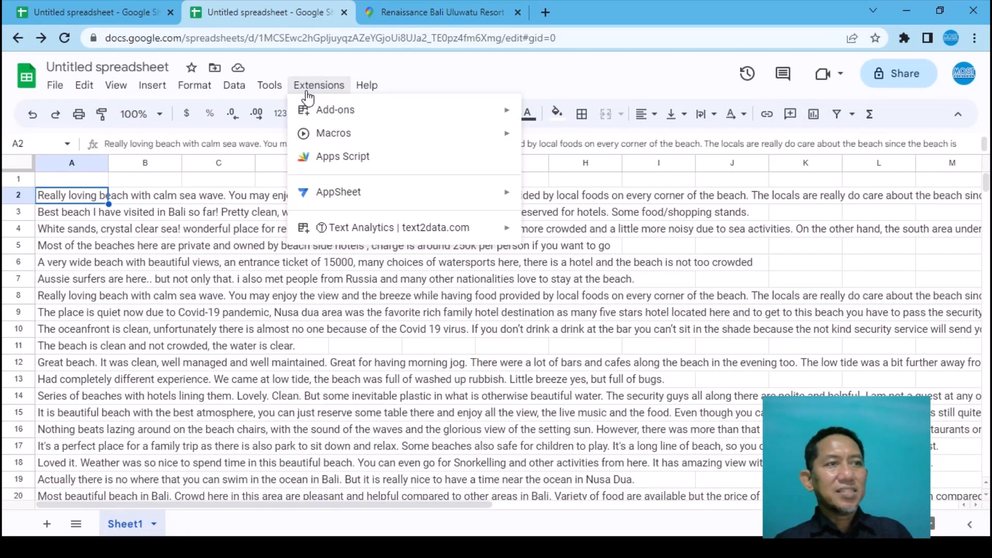
mouse_move(318, 114)
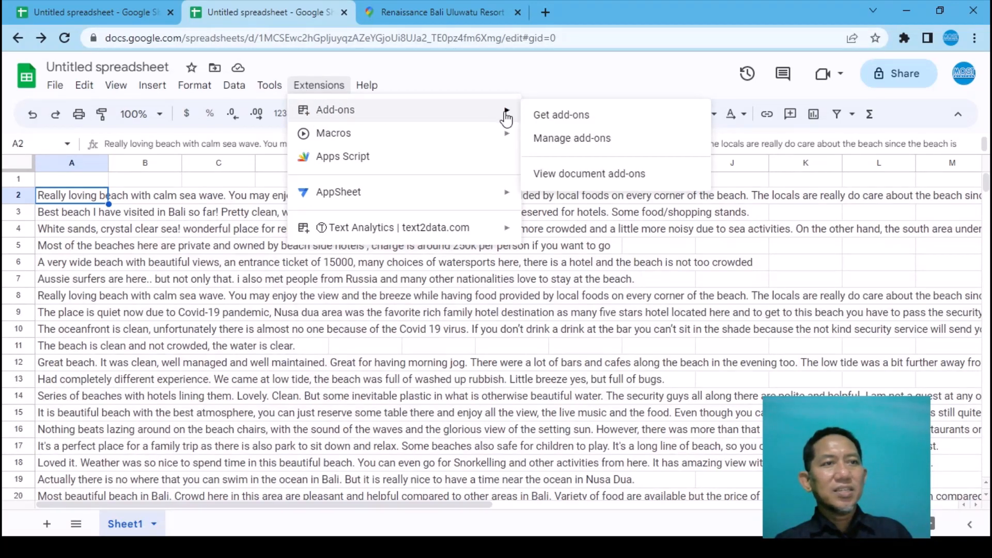
left_click(486, 80)
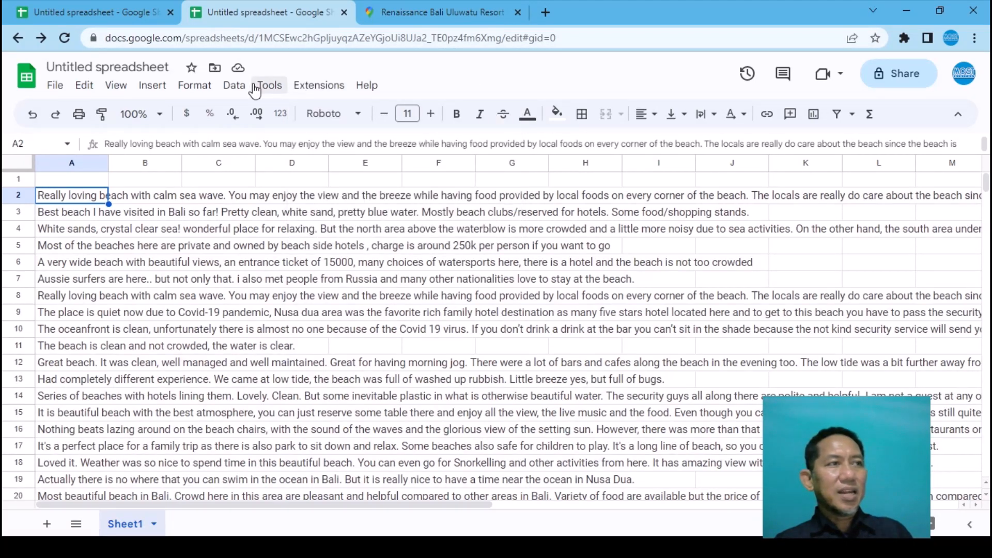
left_click(66, 41)
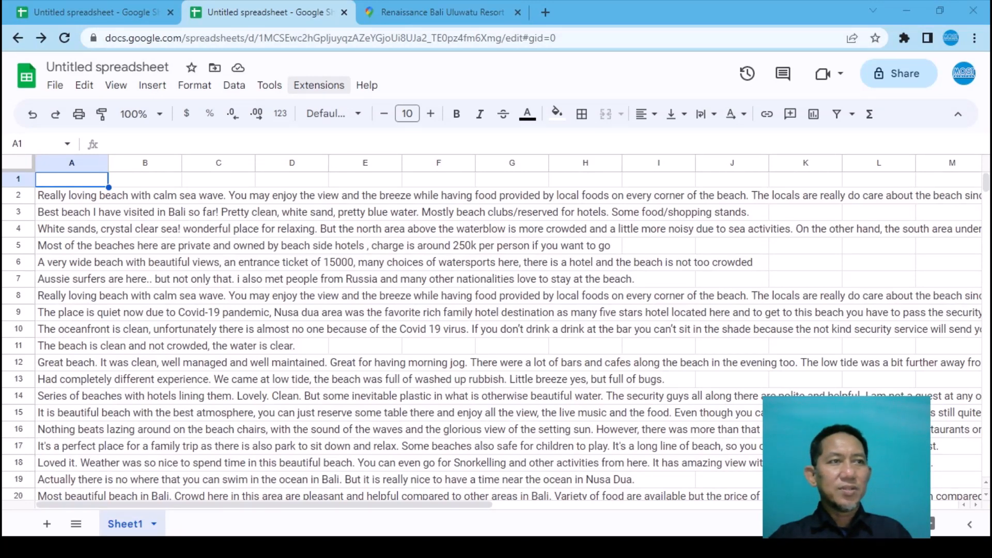
Step: View the commands offered by the Text Analytics | text2data.com add-on, then close the list
left_click(319, 88)
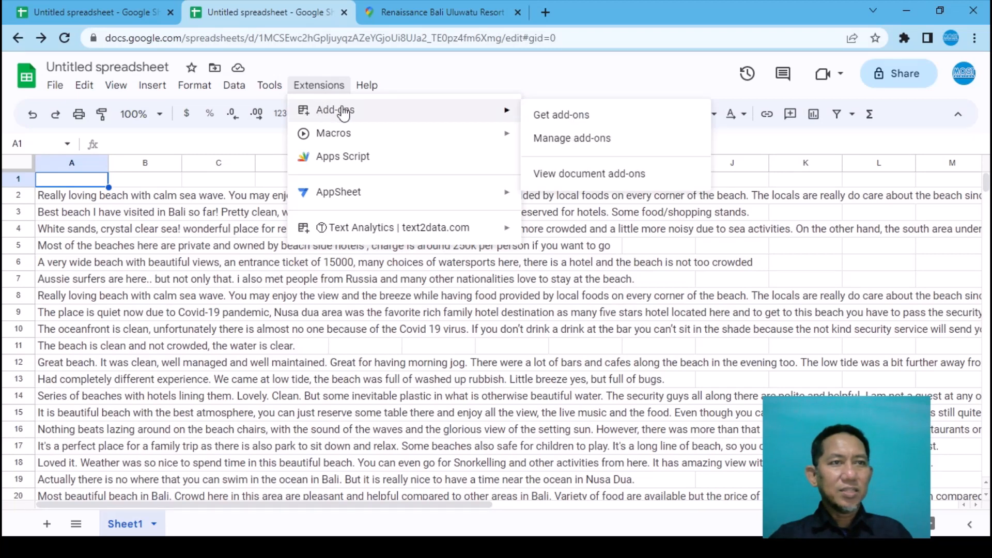
mouse_move(377, 232)
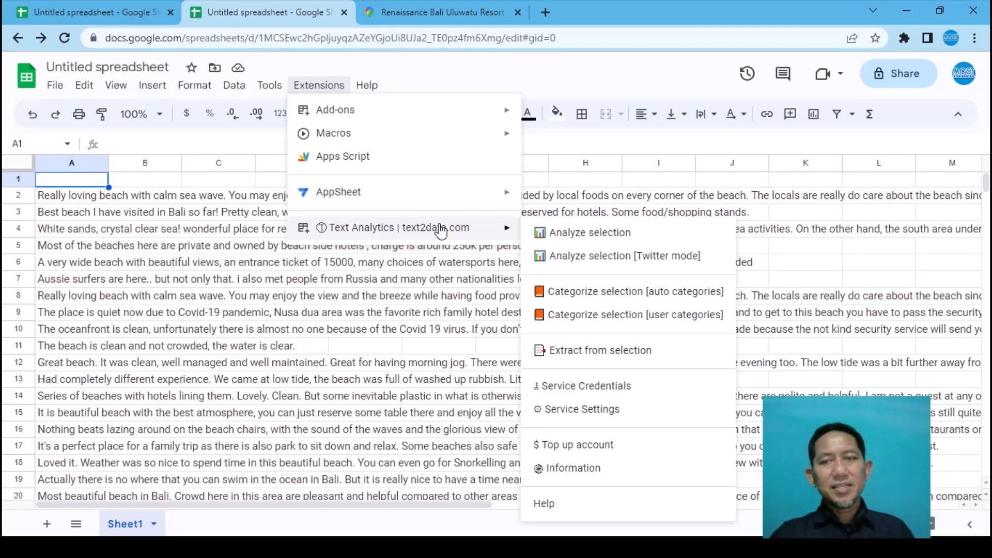
left_click(299, 89)
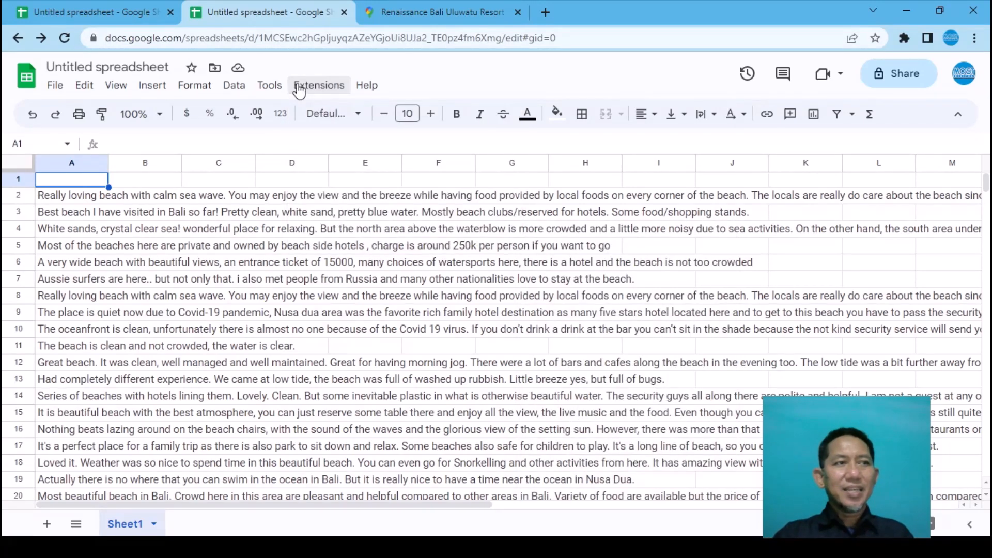
Step: Widen column A to about twice its width and select the first review in cell A2
left_click_drag(108, 163, 185, 162)
left_click(154, 201)
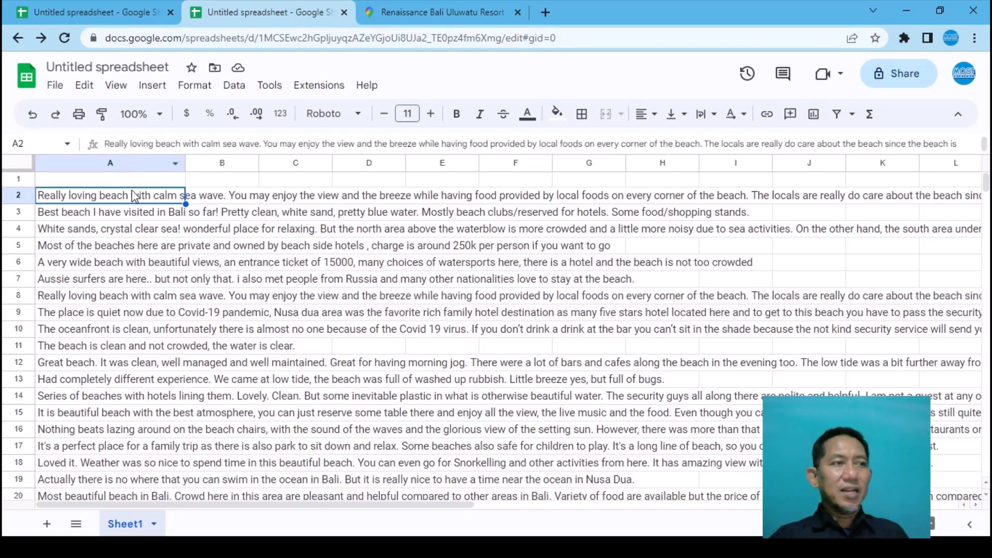
Step: Look through the guest reviews in column A from row 2 down to the last one in row 29
scroll(123, 213, "down", 3)
scroll(123, 214, "up", 3)
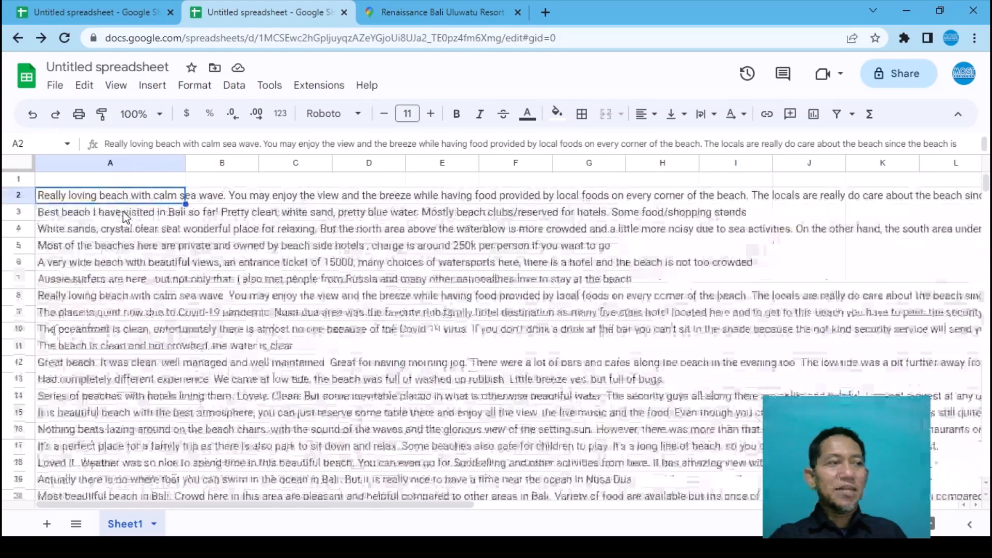
scroll(126, 217, "down", 1)
scroll(126, 217, "up", 1)
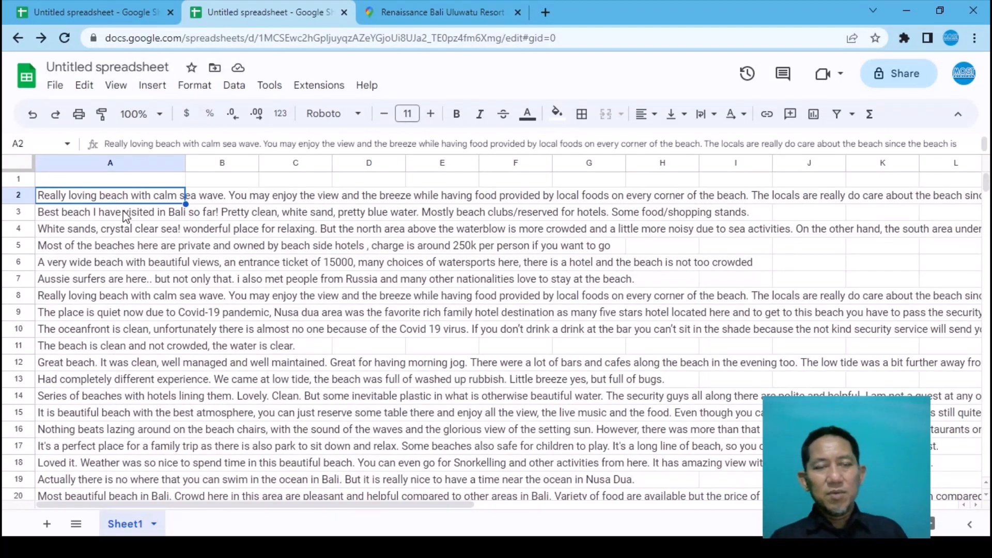
scroll(117, 315, "down", 4)
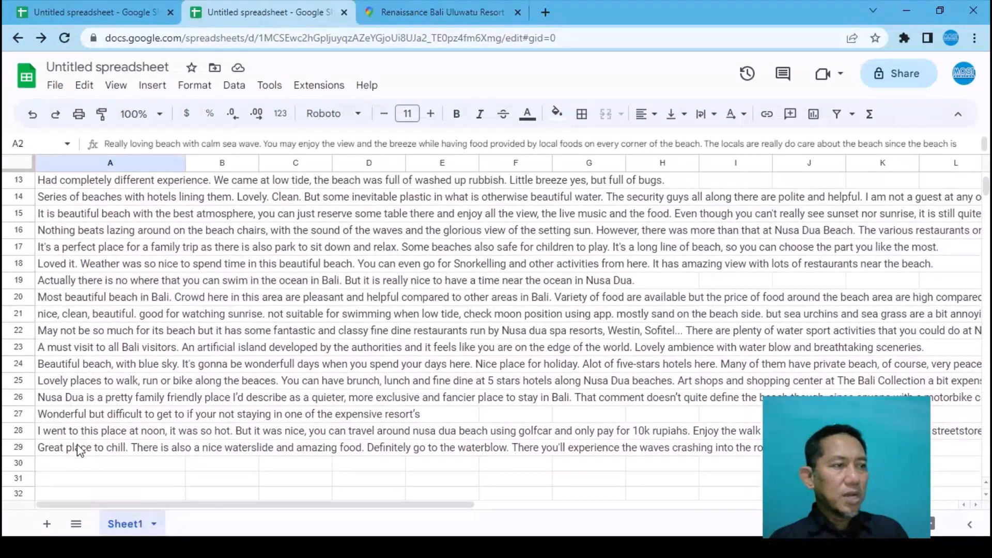
scroll(106, 380, "up", 4)
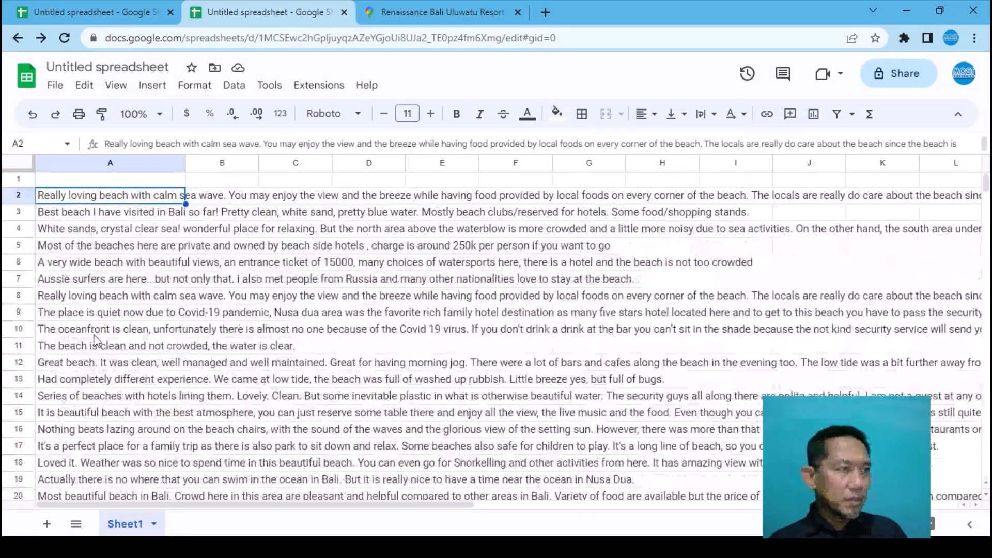
scroll(81, 248, "down", 4)
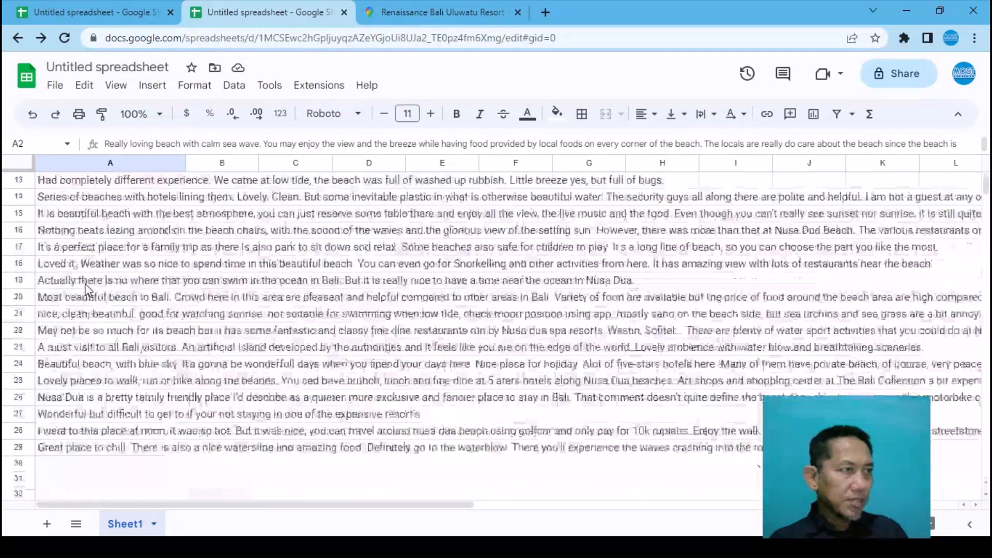
scroll(88, 289, "up", 3)
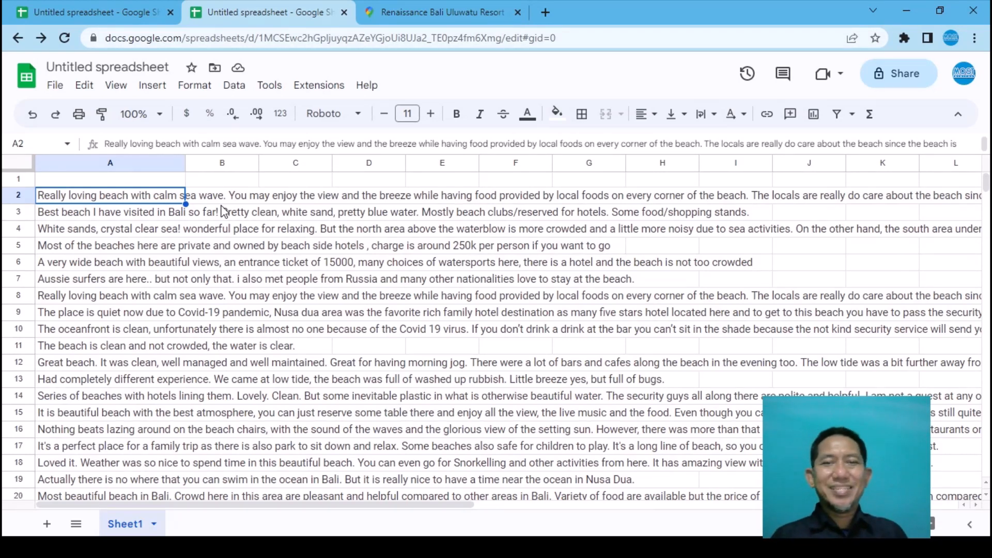
Step: With the first review in cell A2 selected, examine the add-on's commands for analysing a selection
left_click(233, 202)
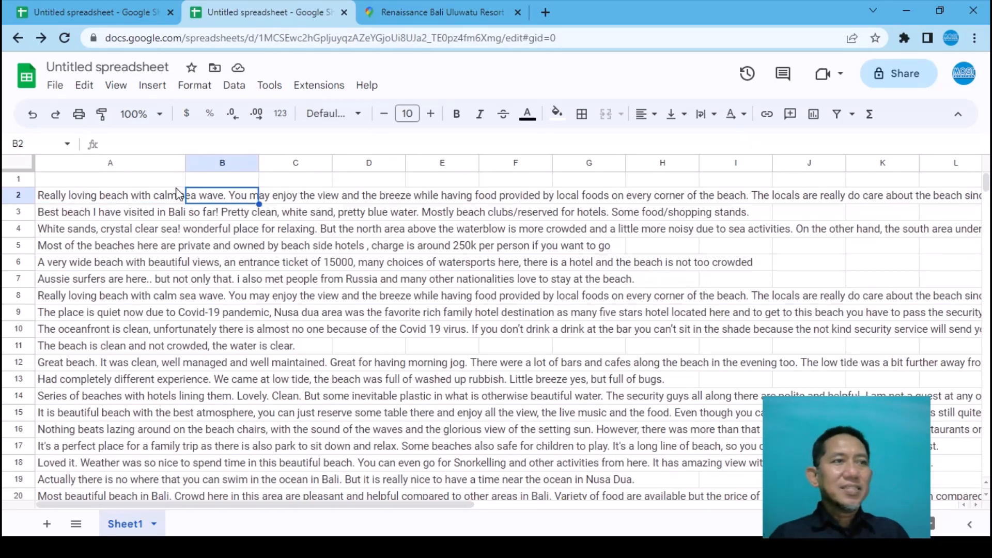
left_click(114, 203)
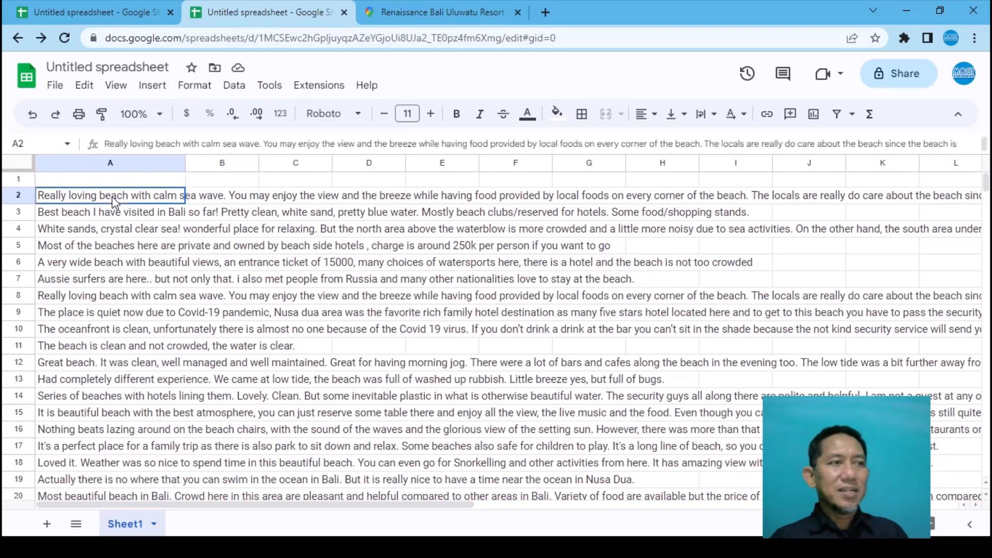
left_click(316, 86)
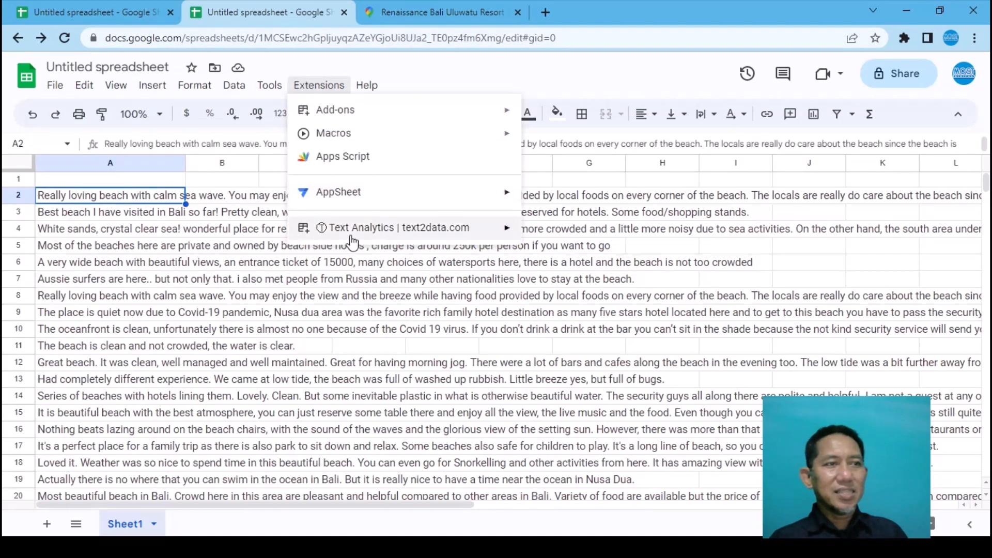
mouse_move(385, 237)
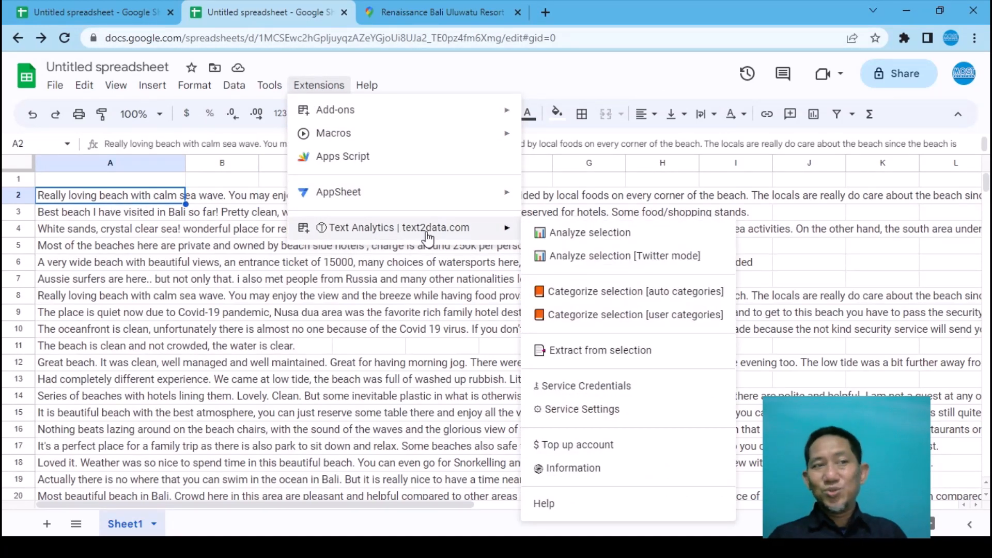
left_click(131, 194)
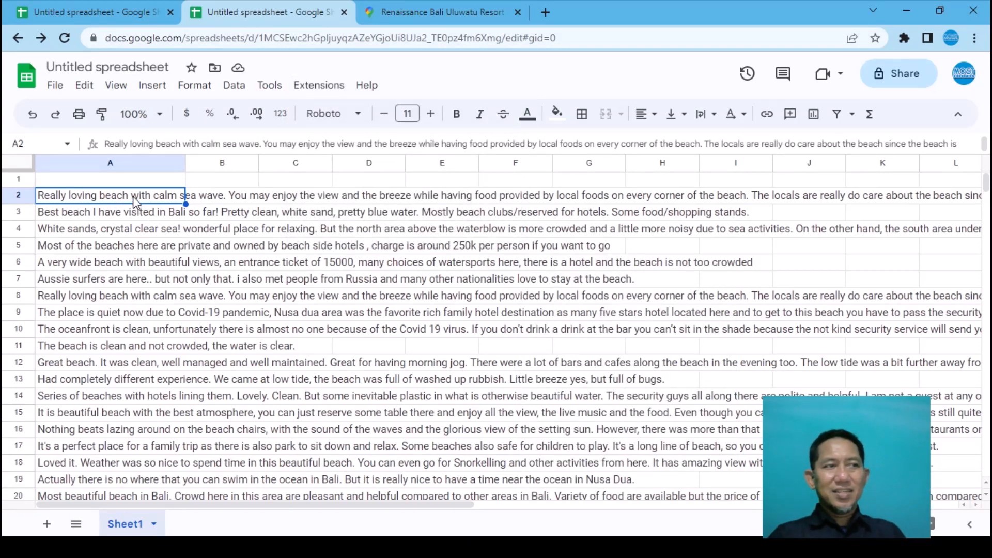
Step: Locate the last review in column A and select the whole range of reviews A2:A29
scroll(103, 320, "down", 4)
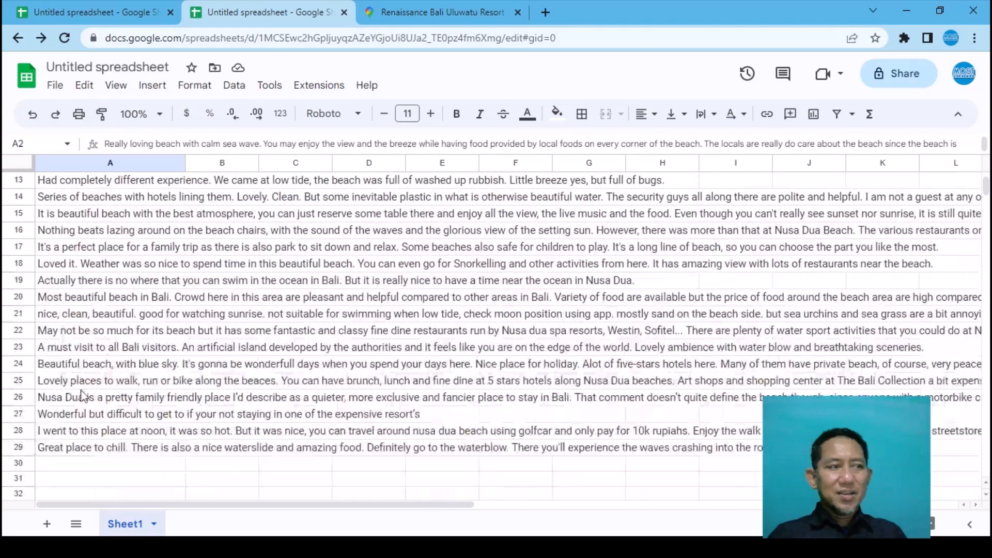
left_click(72, 447)
scroll(137, 344, "up", 4)
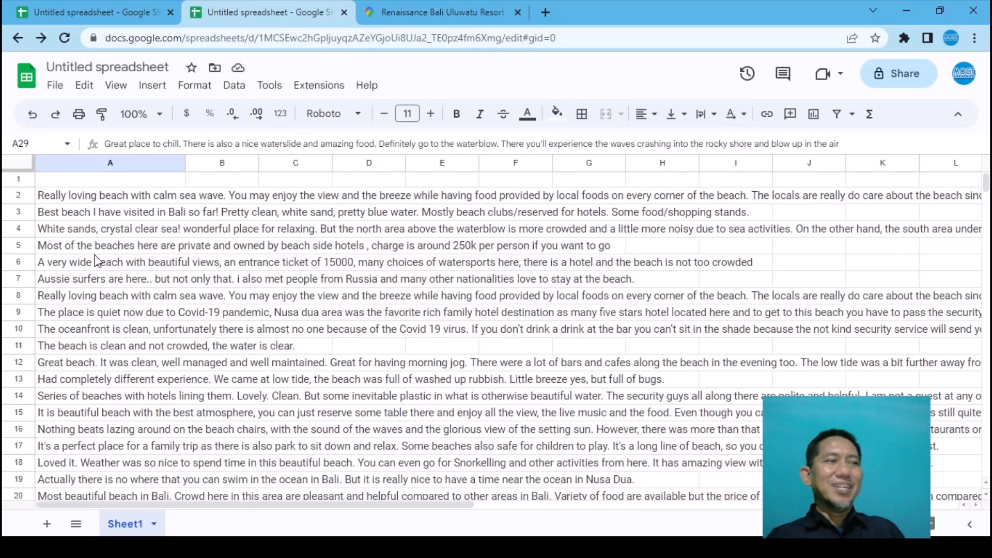
left_click(118, 200)
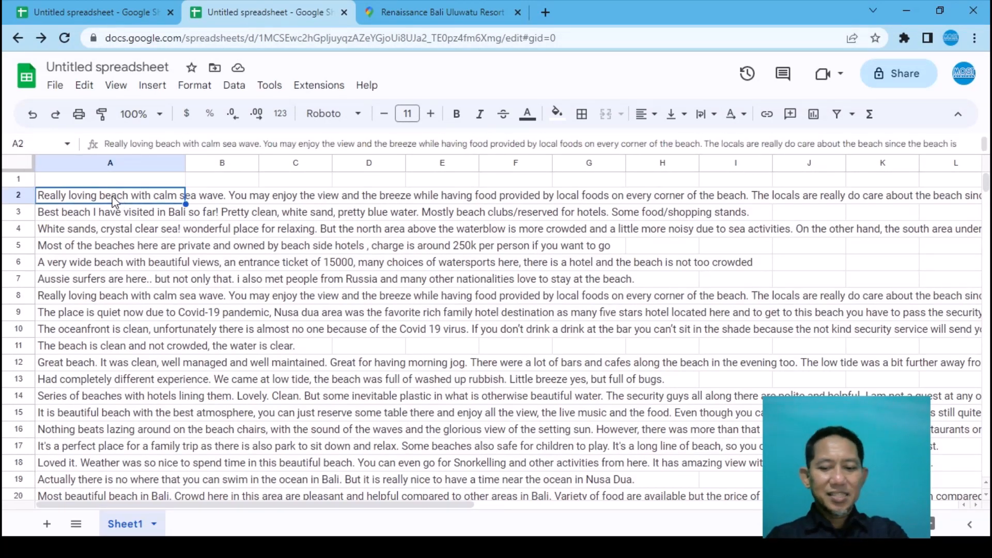
key("shift+Down")
key("shift+Down")
key("shift+Down")
key("ctrl+shift+Down")
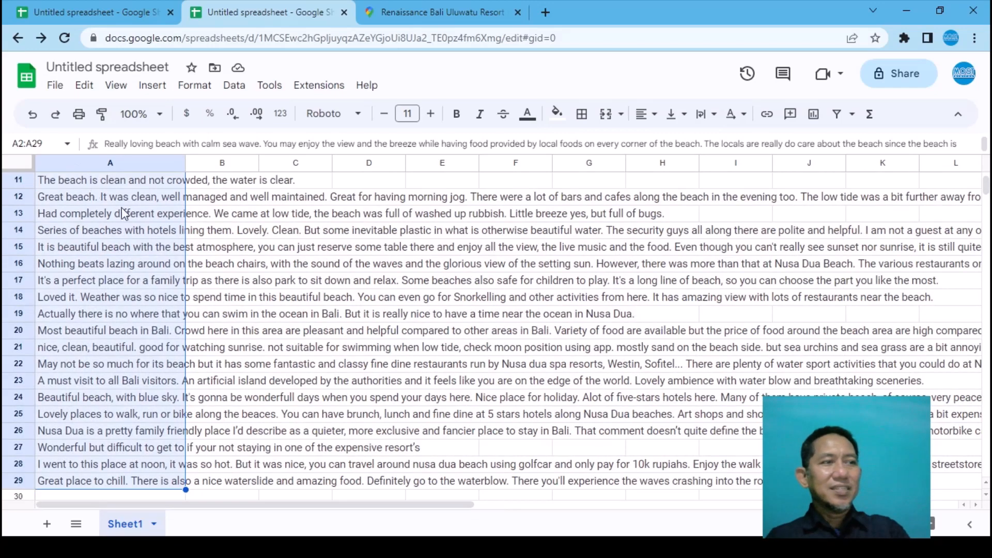
Step: Start Analyze selection from Text Analytics | text2data.com on reviews A2:A29 and go to the text2data account from the API credentials dialog
scroll(122, 208, "up", 5)
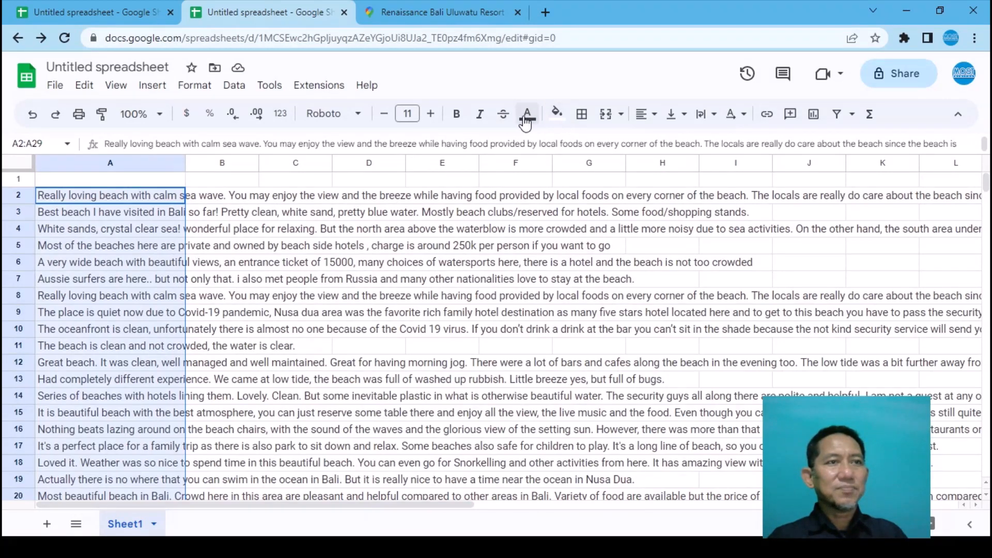
left_click(323, 88)
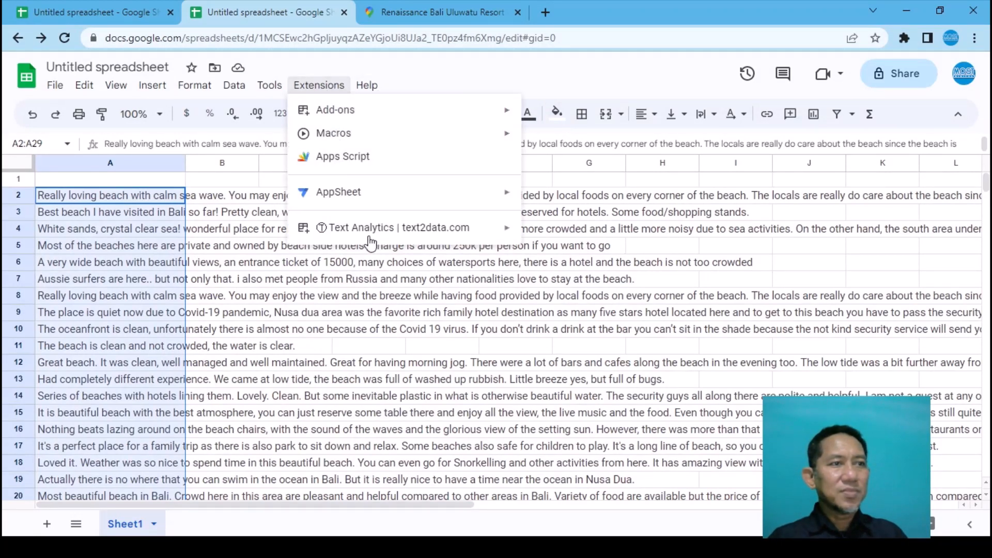
mouse_move(376, 229)
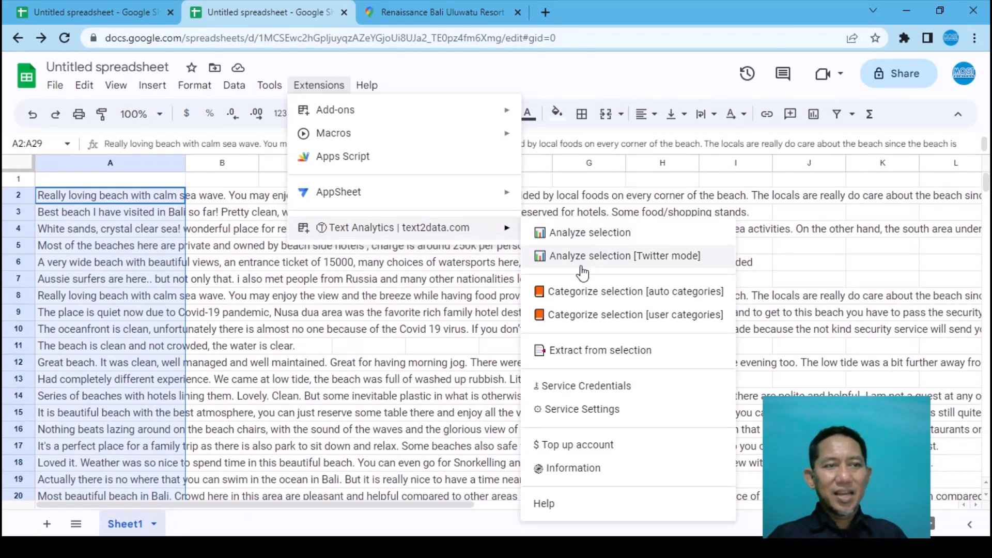
left_click(589, 238)
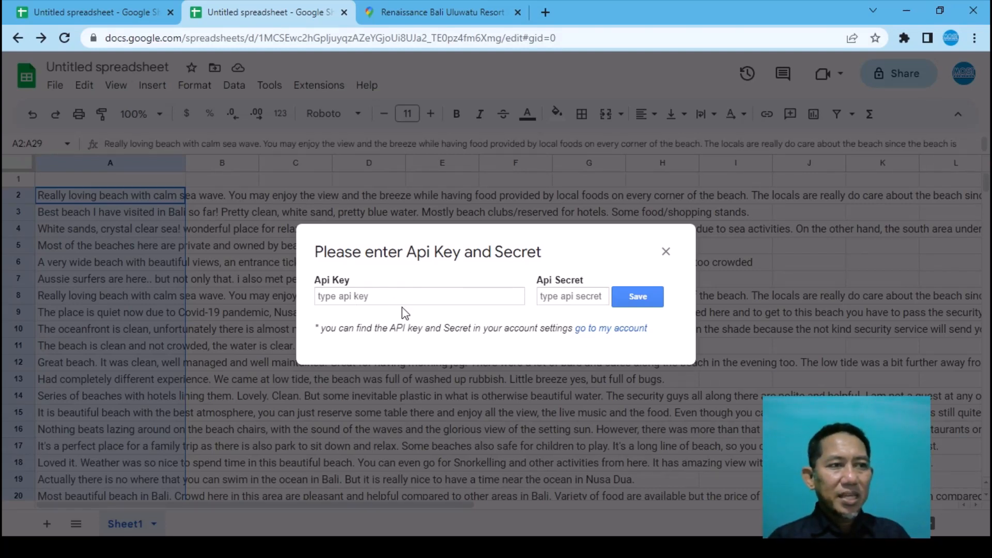
left_click(628, 337)
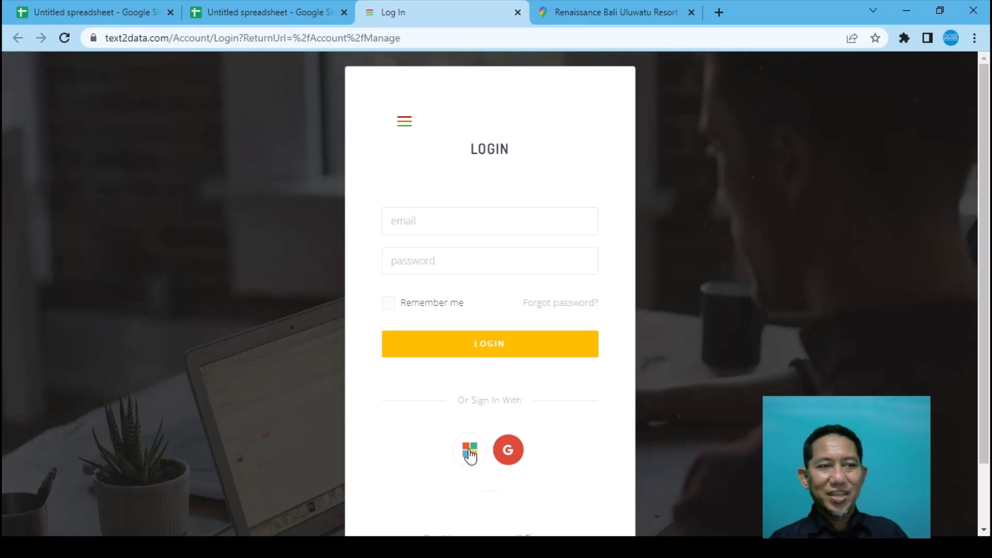
Step: Sign in to text2data with the Google account, agree to the Terms of Use and register the new account
left_click(509, 450)
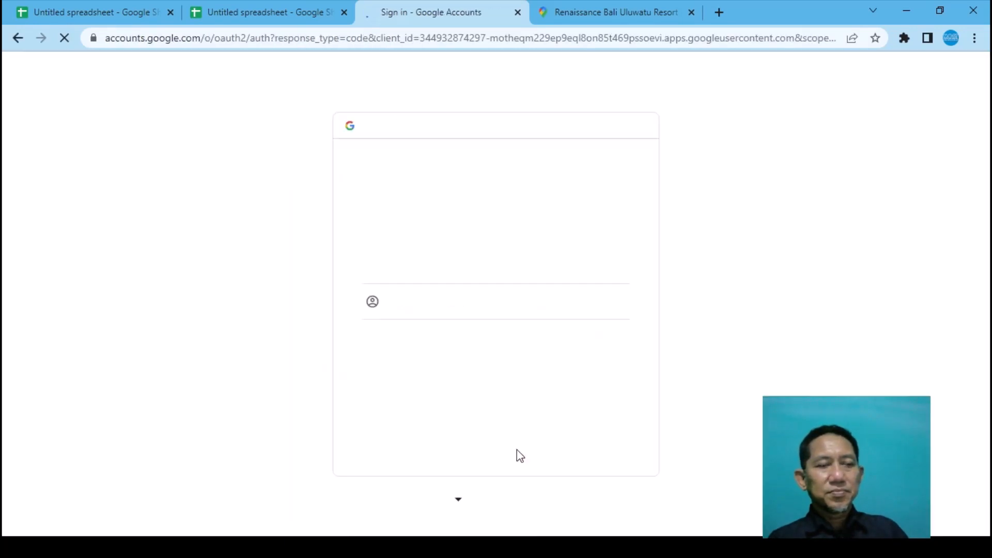
left_click(420, 265)
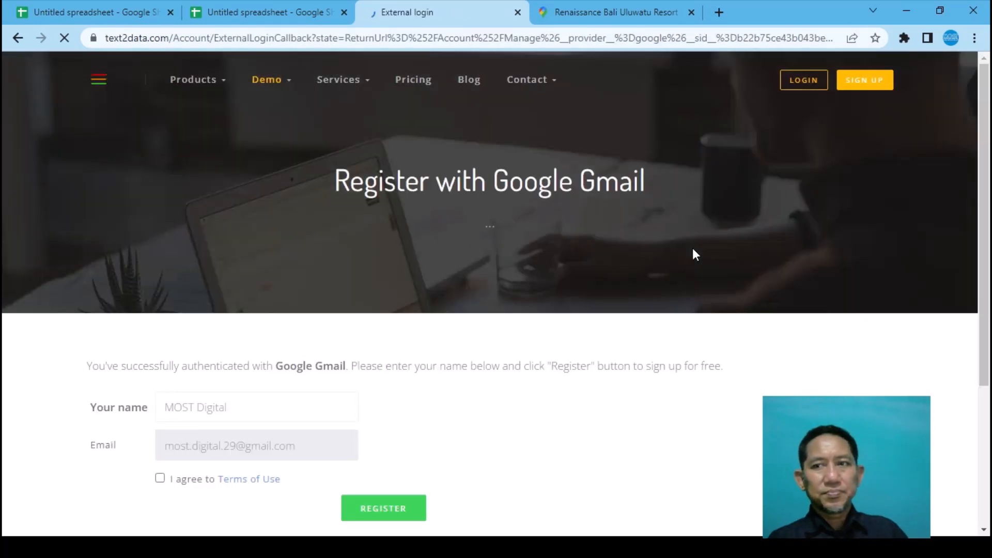
scroll(594, 282, "down", 1)
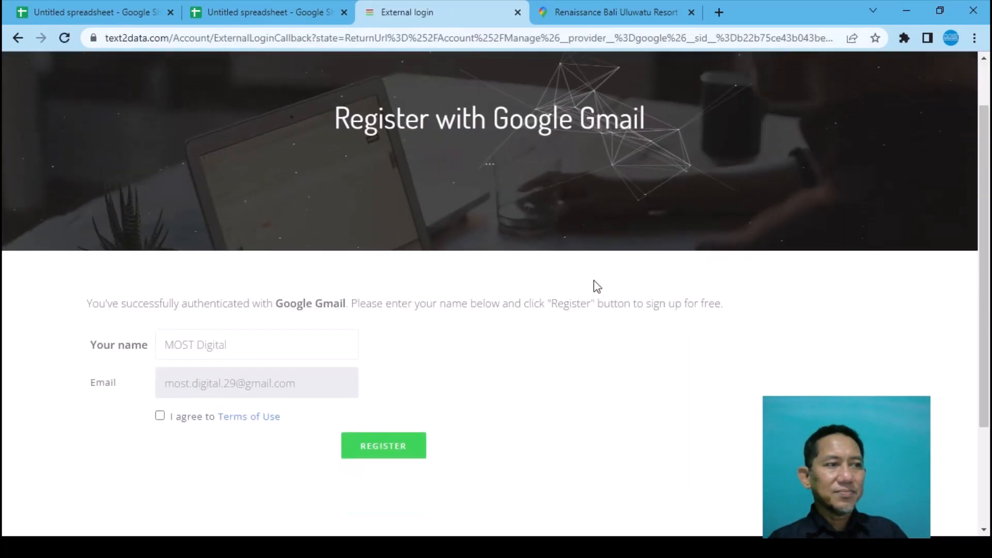
scroll(544, 340, "down", 3)
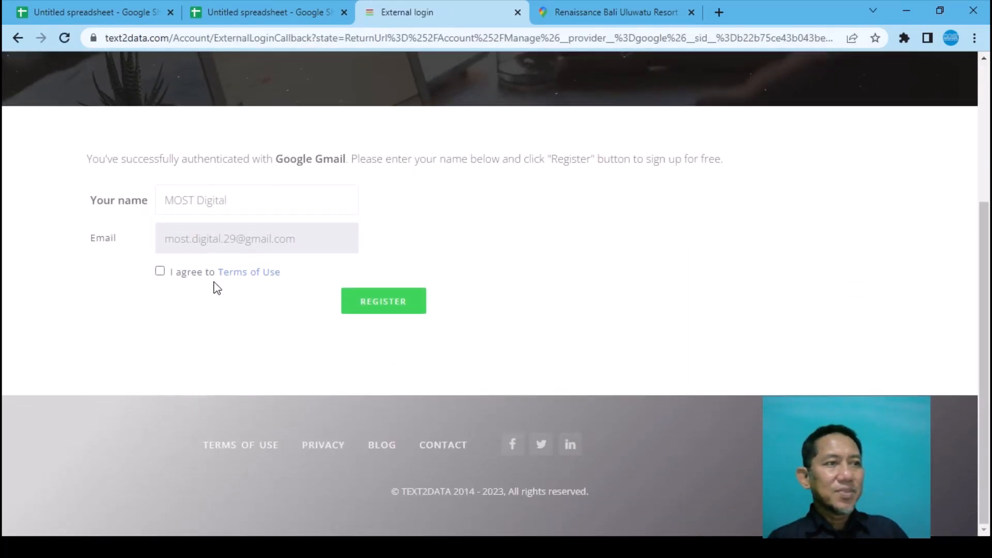
left_click(159, 271)
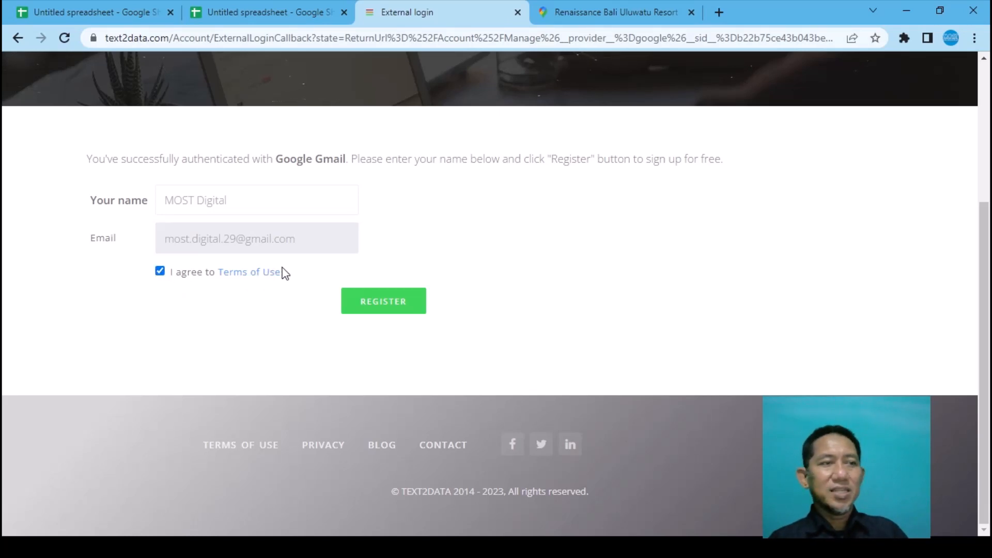
left_click(399, 306)
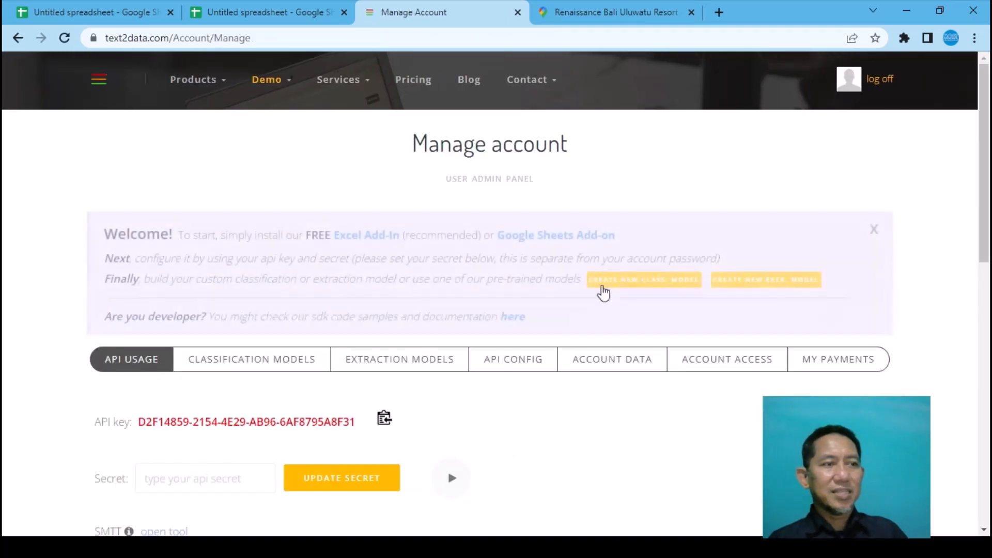
Step: Locate the API key on the Manage account page and compare it with the credentials requested by the spreadsheet add-on
scroll(605, 286, "down", 4)
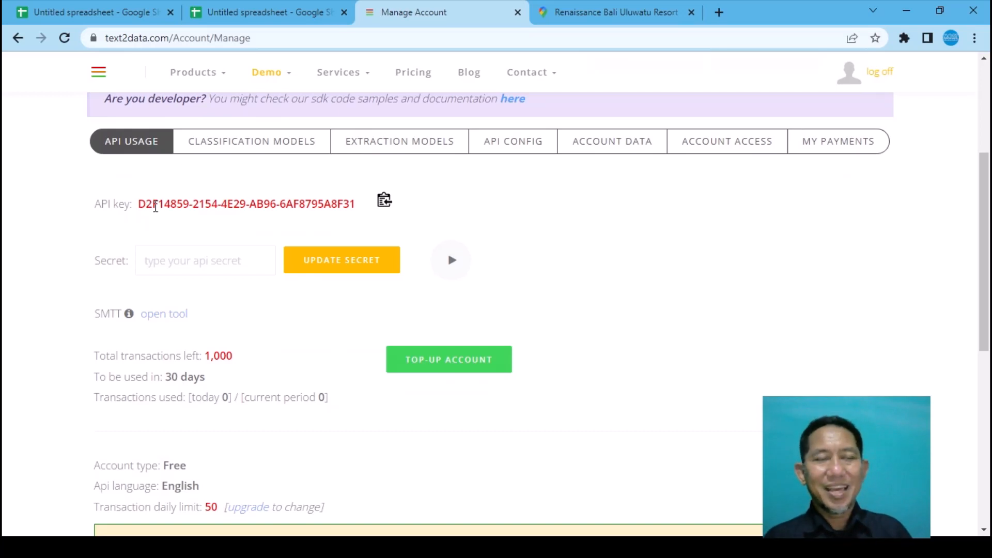
left_click(382, 199)
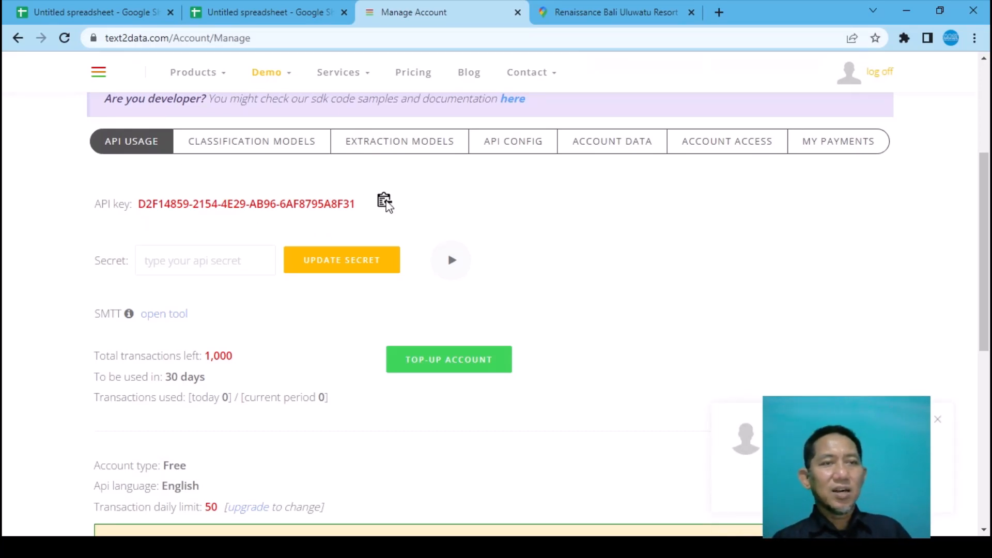
left_click(247, 18)
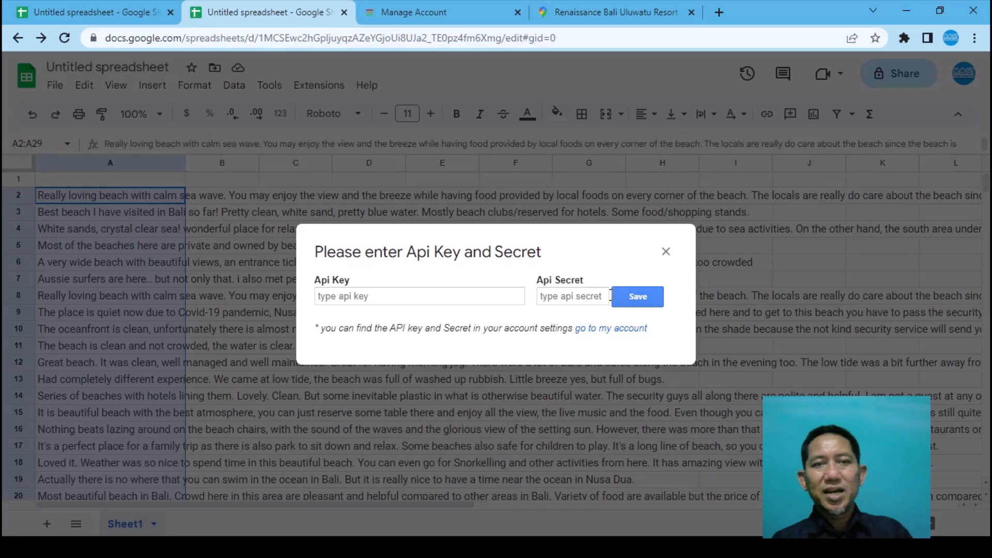
left_click(440, 12)
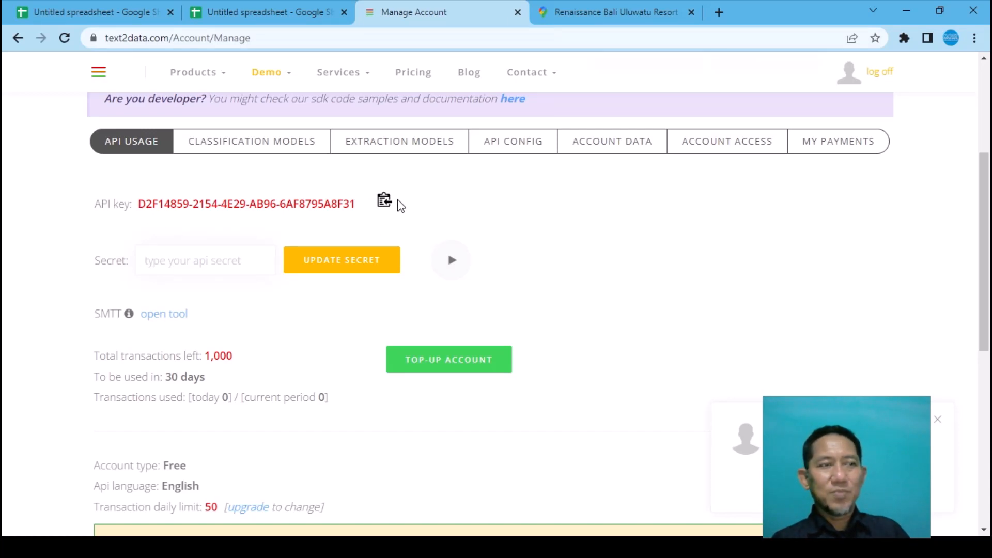
Step: Enter a new API secret on the text2data account page, update it and confirm the change
left_click(250, 265)
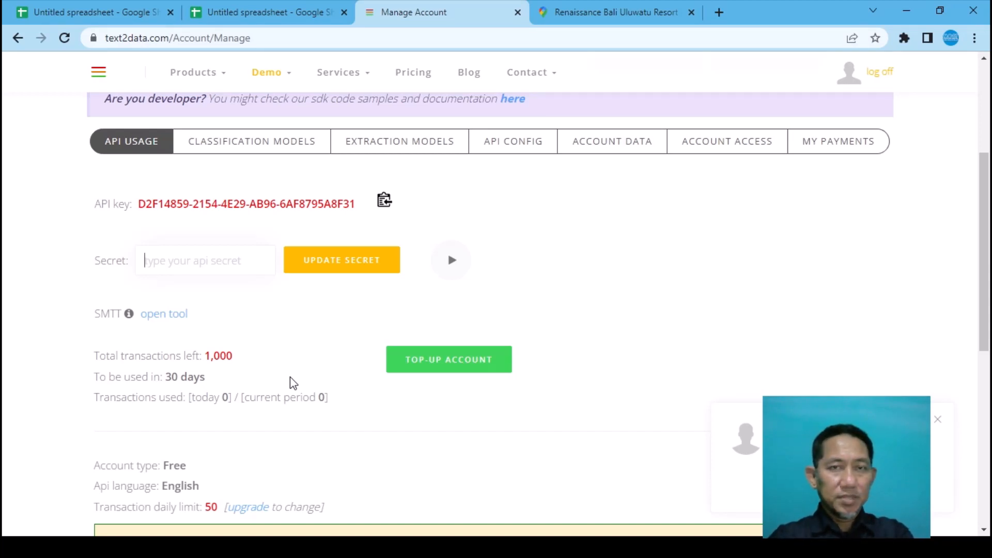
type("•")
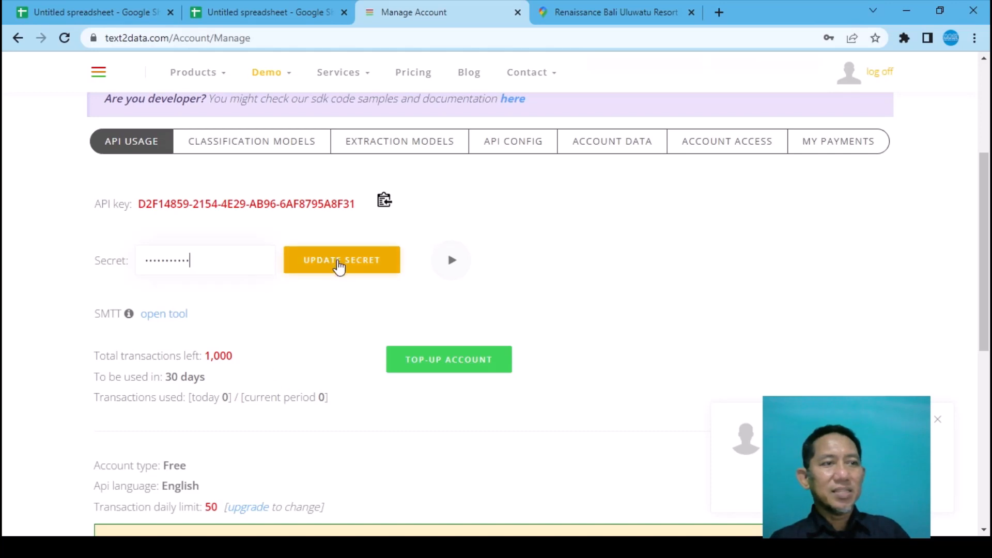
left_click(339, 267)
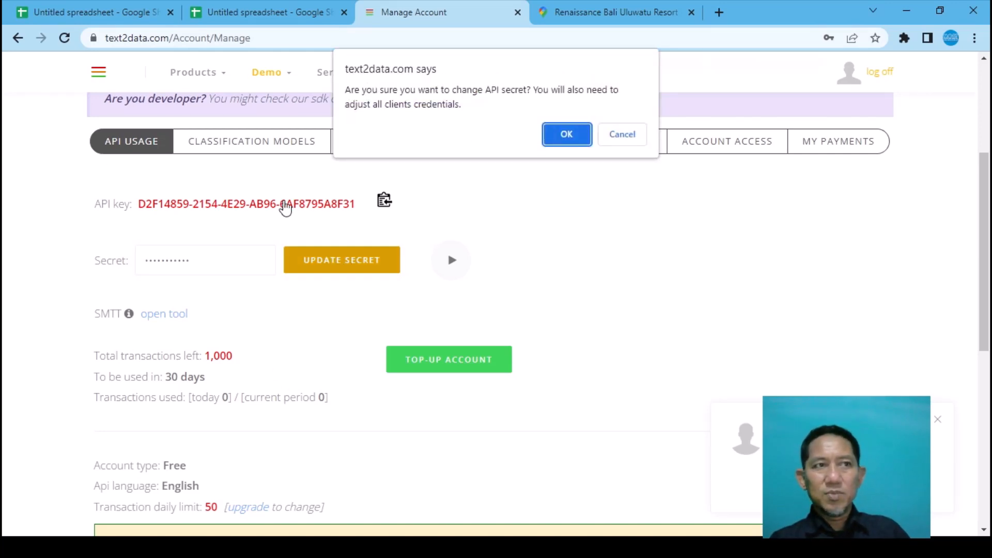
left_click(565, 133)
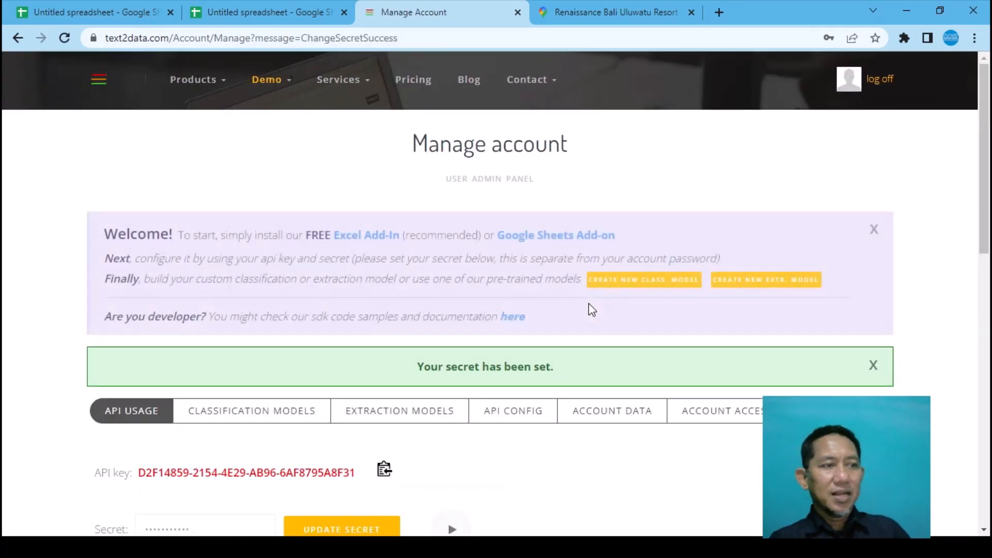
scroll(589, 307, "up", 3)
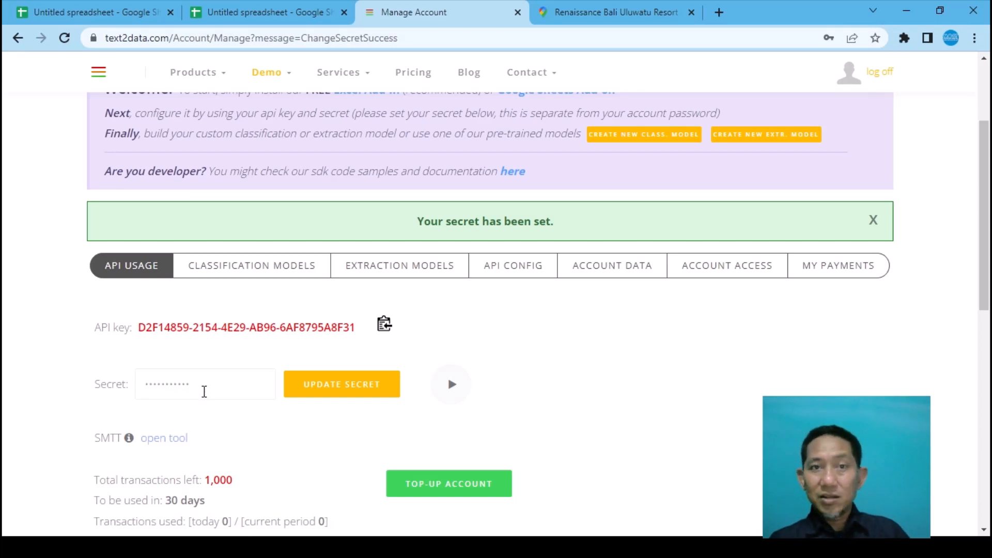
Step: Copy the API key from the text2data account page and paste it into the add-on's Api Key field in the spreadsheet
left_click(251, 12)
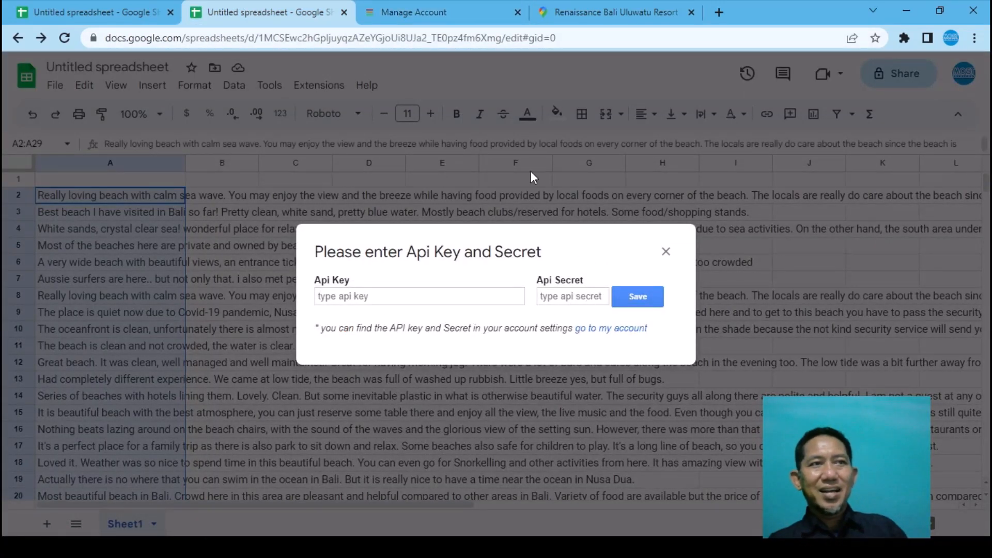
left_click(440, 11)
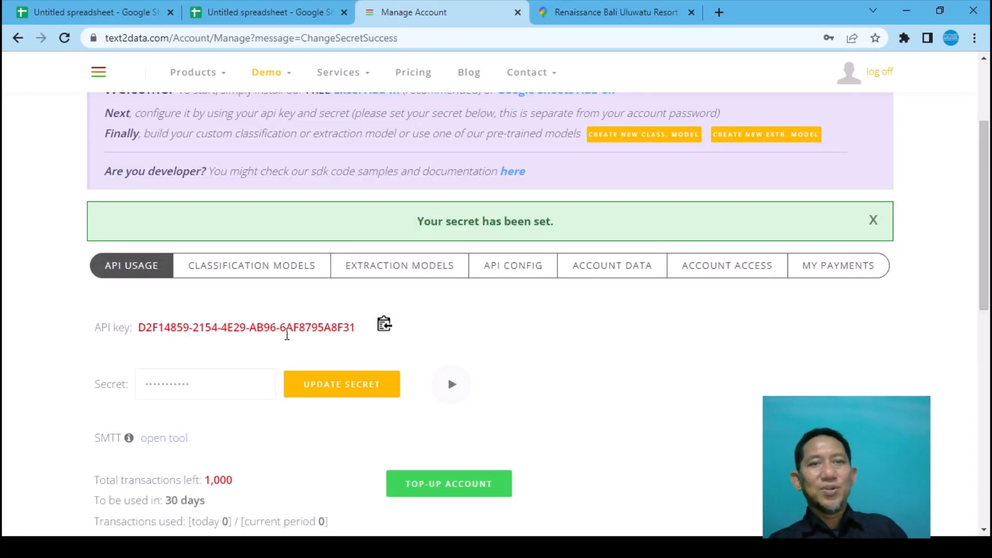
left_click(385, 326)
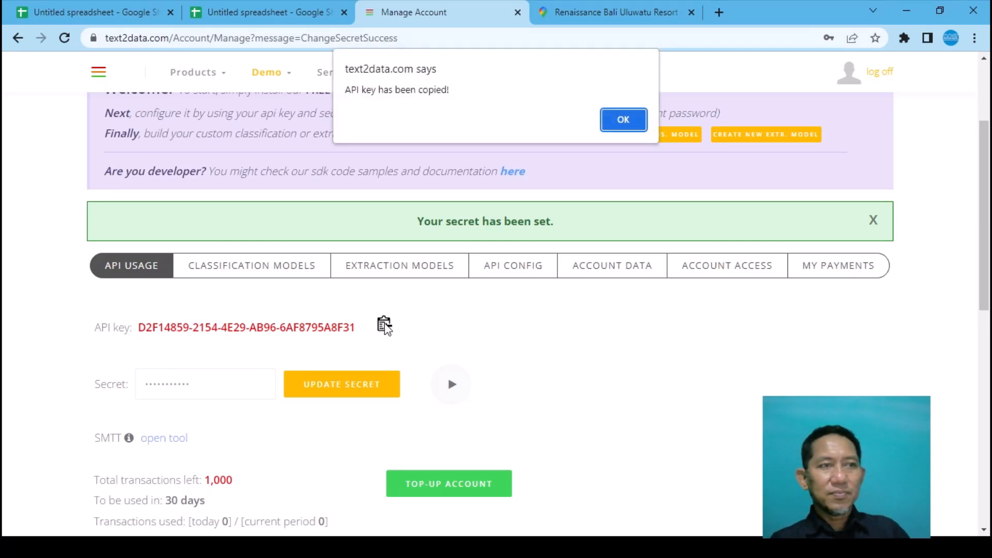
left_click(622, 117)
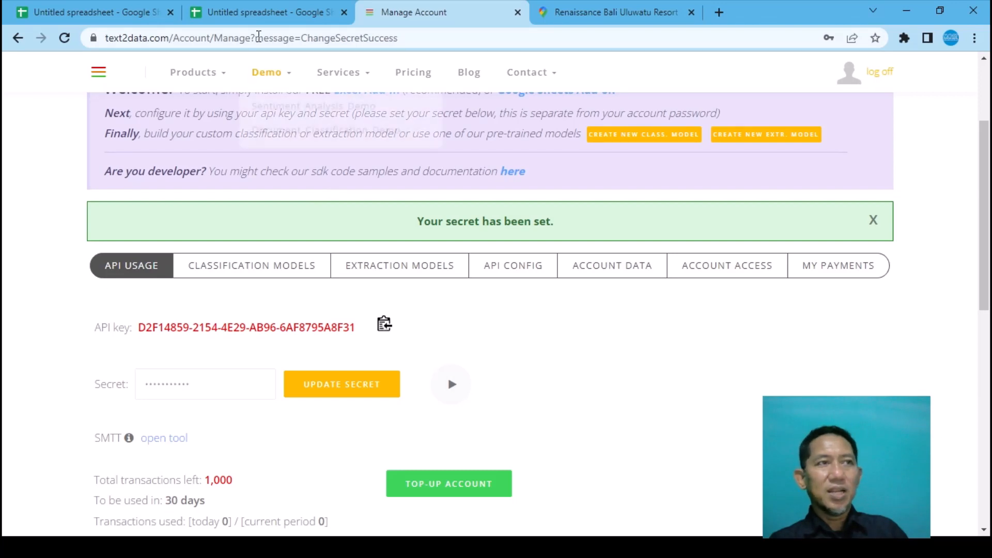
left_click(259, 11)
left_click(360, 293)
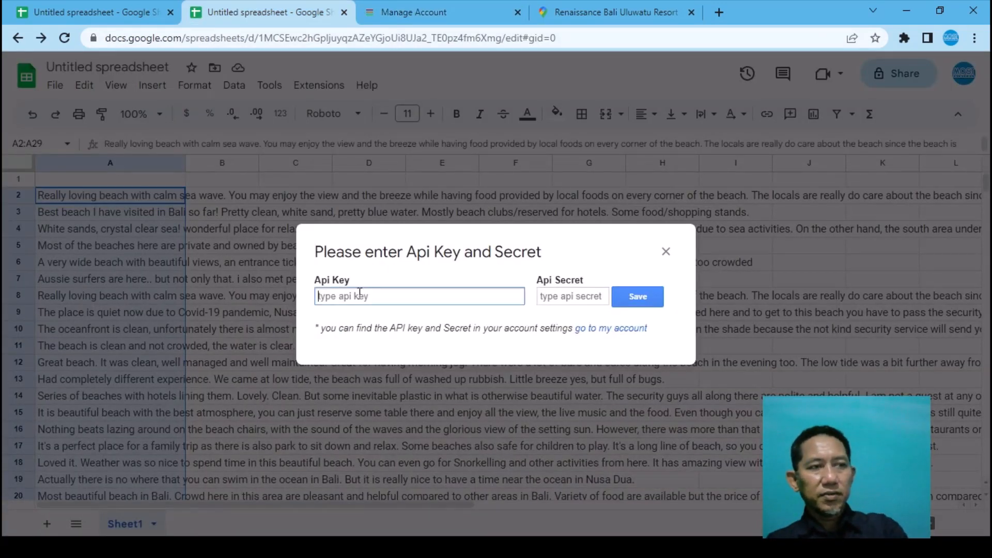
key("ctrl+v")
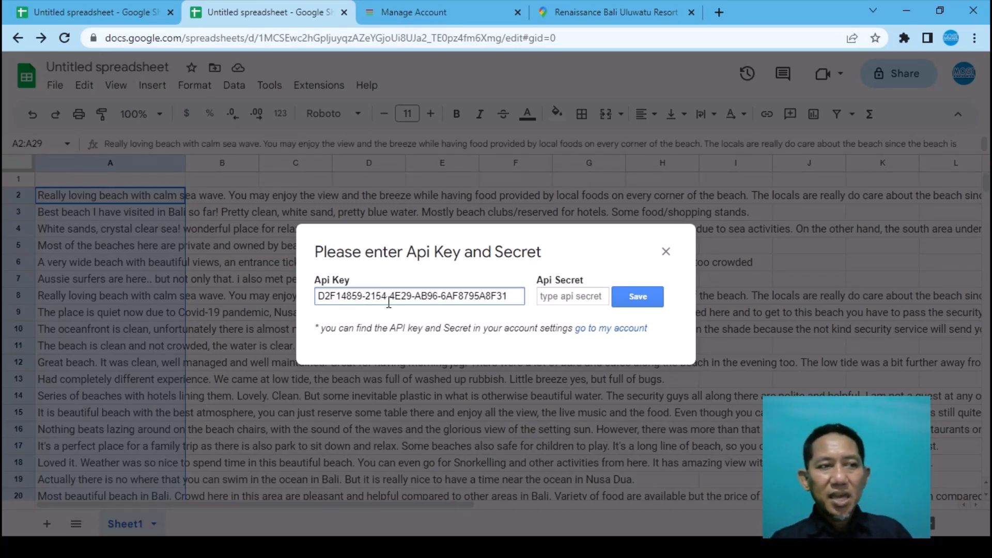
Step: Enter the account's API secret in the add-on's Api Secret field and save the credentials
left_click(406, 13)
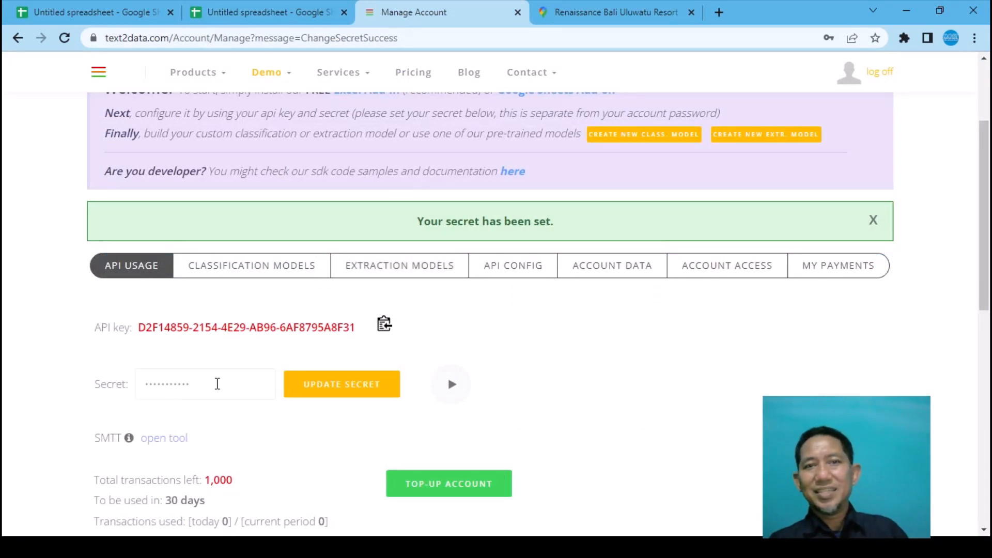
left_click(233, 12)
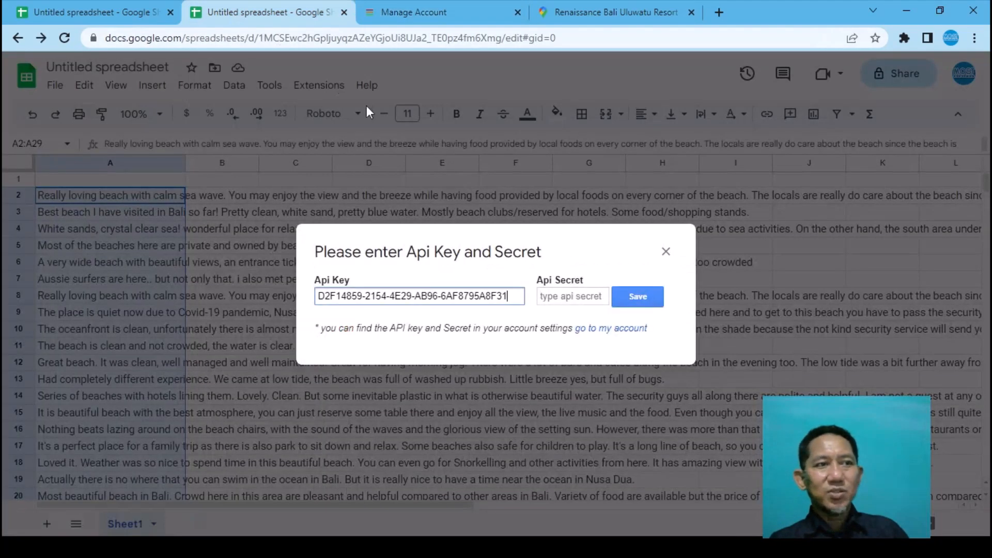
left_click(559, 296)
type("••••")
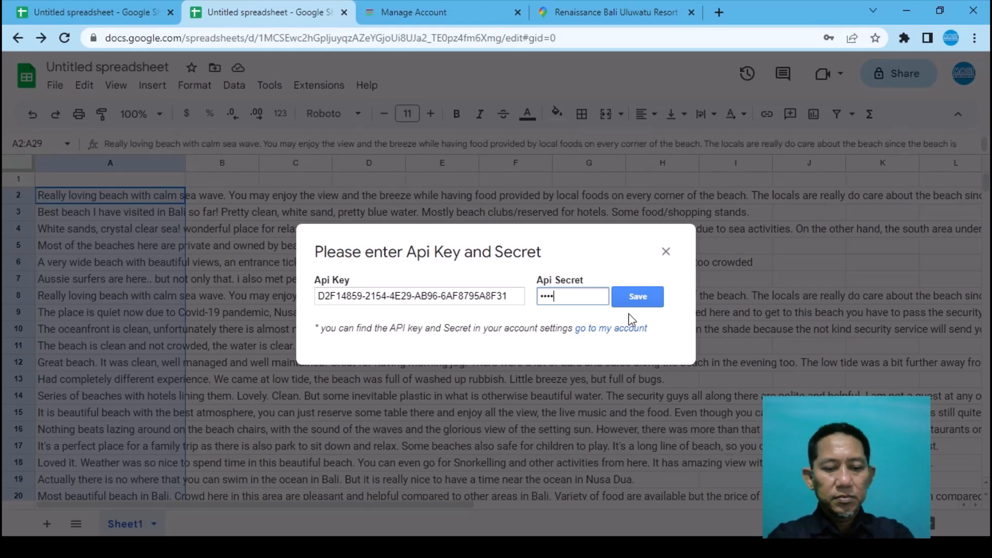
type("•")
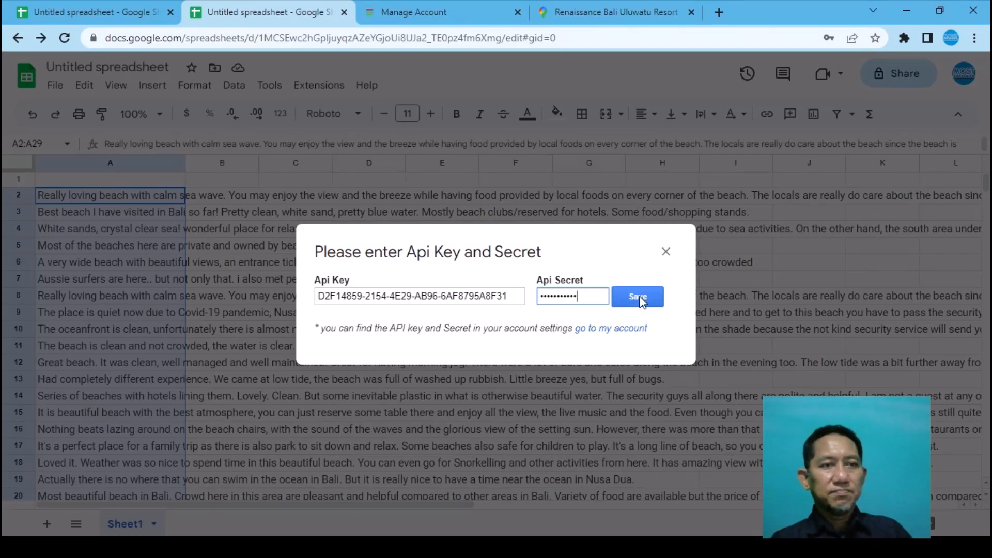
left_click(641, 299)
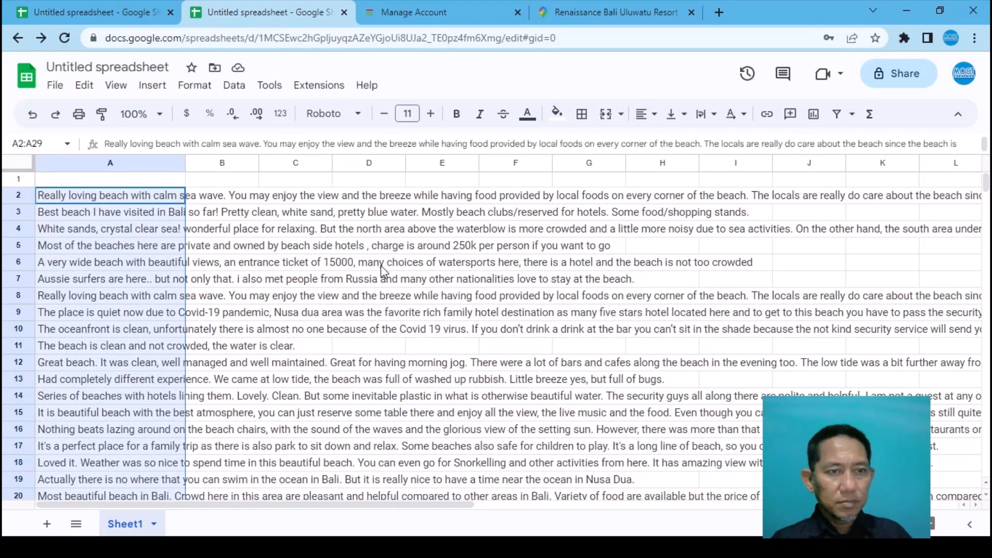
Step: Run the add-on's Analyze selection on reviews A2:A29 and look over the sentiment columns, totals and charts
left_click(326, 90)
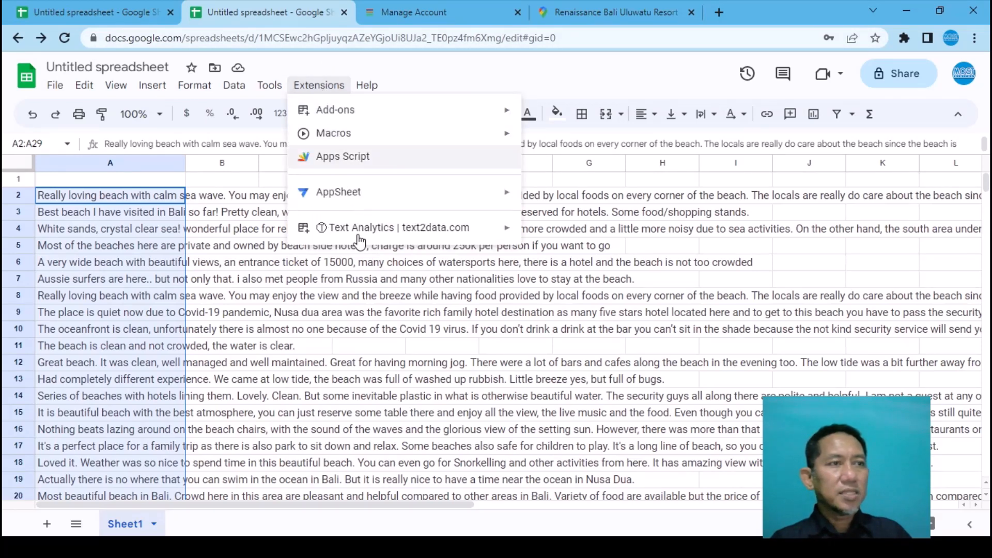
mouse_move(359, 233)
left_click(551, 234)
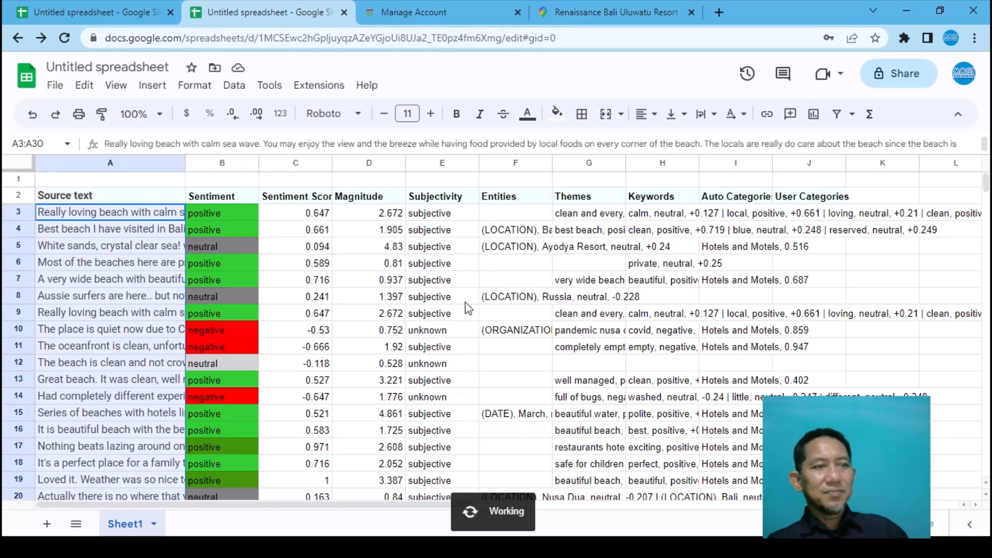
scroll(465, 301, "down", 4)
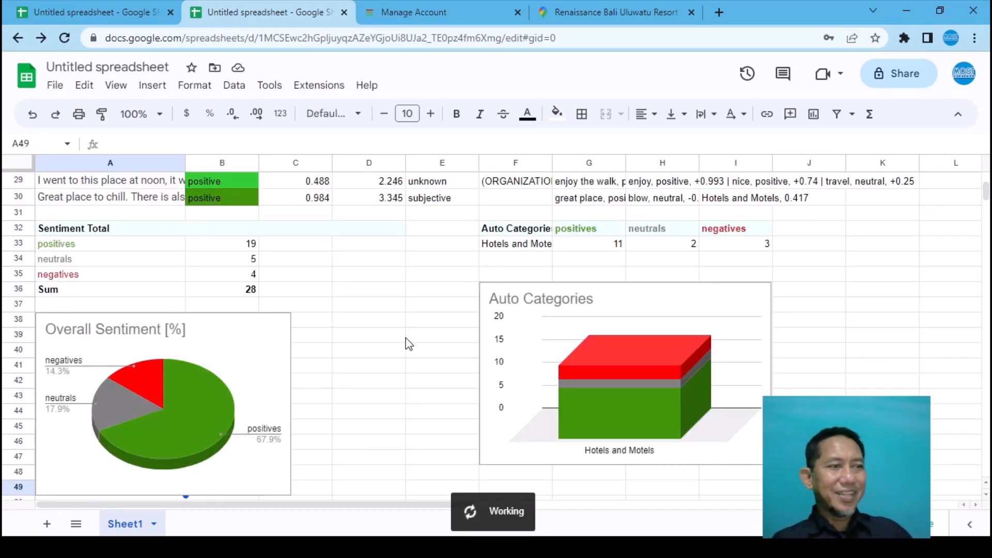
scroll(409, 344, "up", 5)
scroll(409, 319, "up", 4)
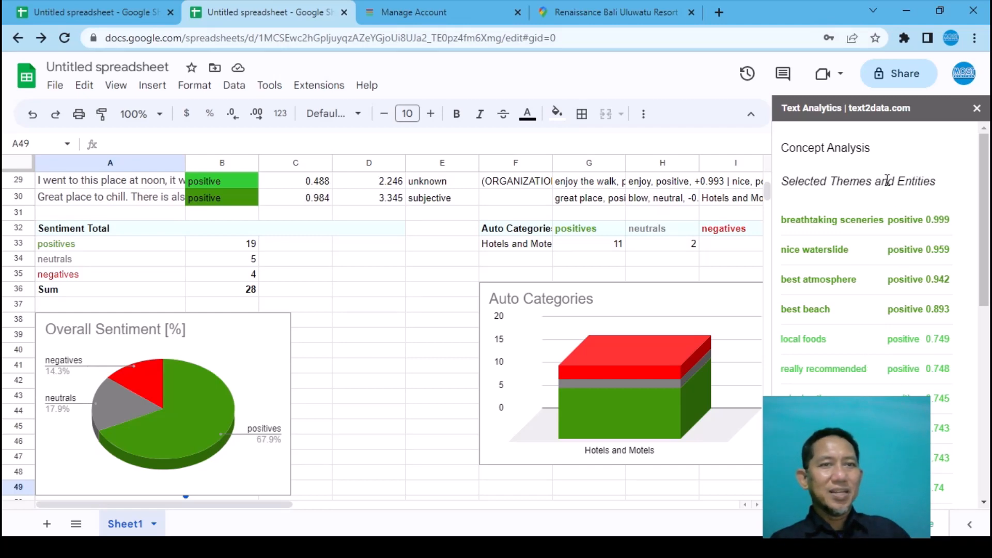
Step: Look through the add-on's Concept Analysis list of selected themes and entities, and return to the first review rows of the sheet
scroll(886, 251, "down", 5)
scroll(885, 253, "down", 3)
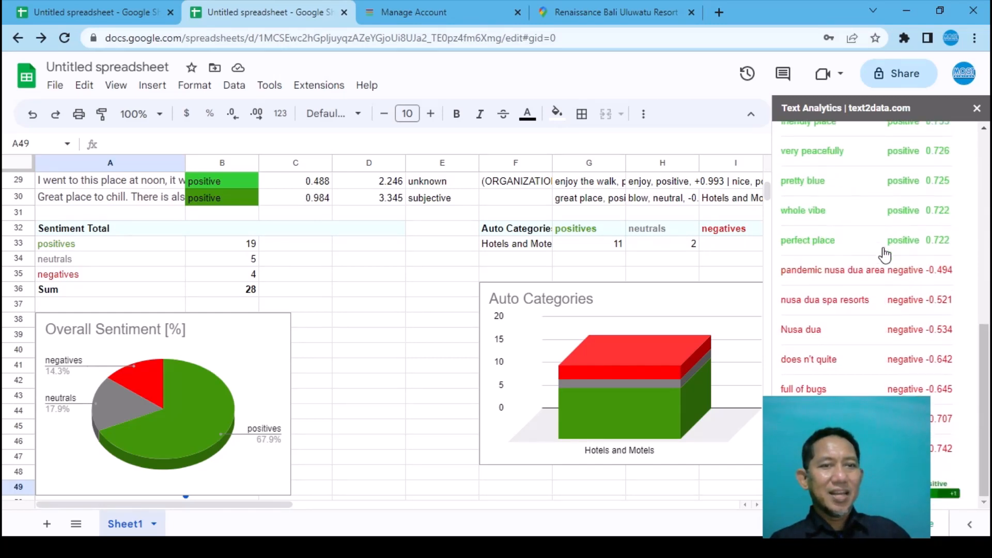
scroll(372, 263, "up", 8)
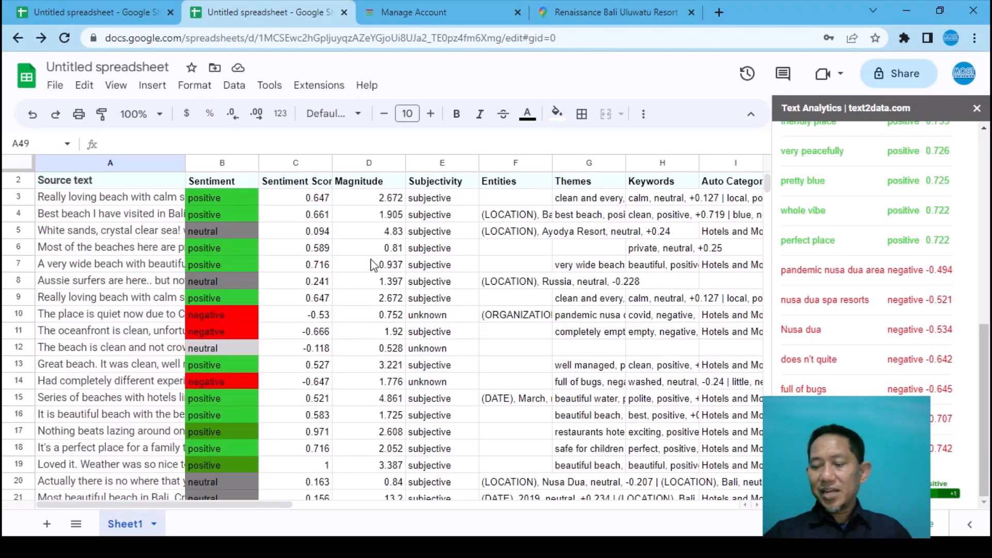
Step: Read individual reviews in the Source text column between rows 3 and 11 alongside their sentiment labels
left_click(118, 201)
left_click(119, 215)
left_click(125, 232)
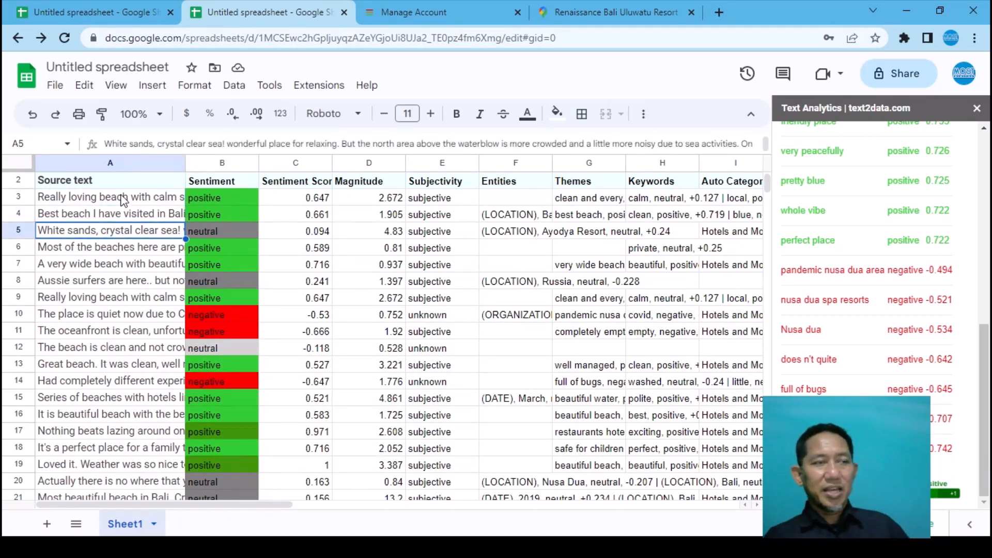
left_click(123, 214)
left_click(119, 246)
left_click(104, 300)
left_click(109, 330)
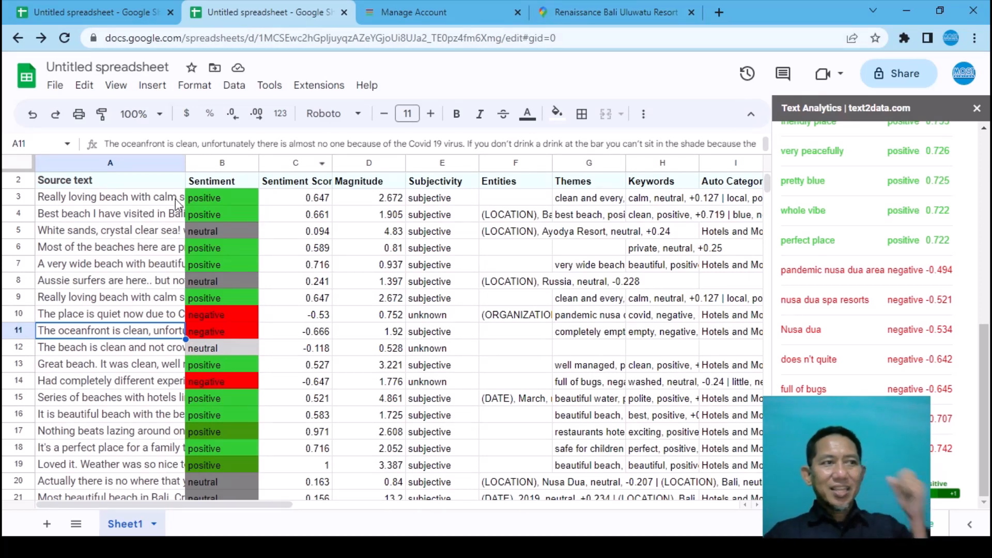
left_click(131, 197)
left_click(145, 214)
left_click(143, 228)
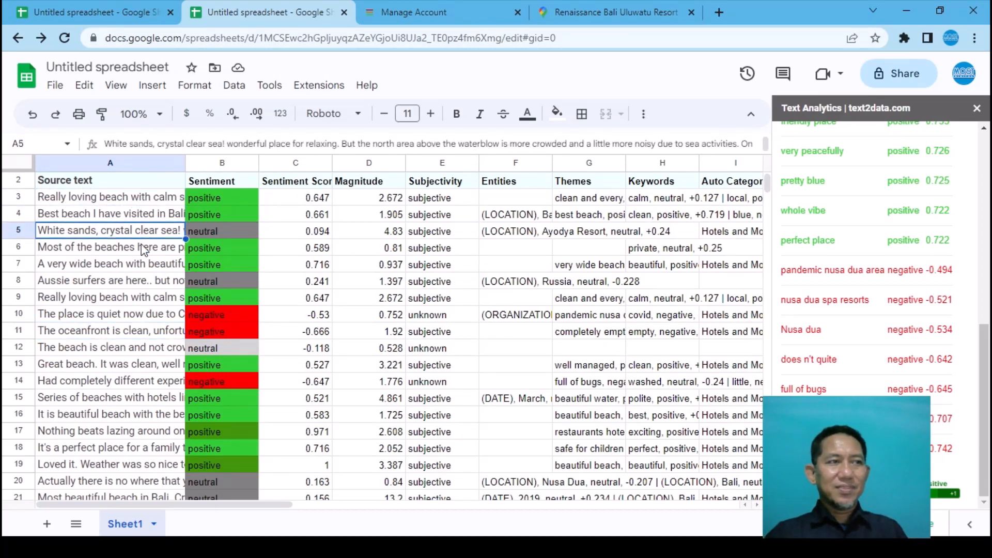
left_click(137, 260)
left_click(132, 200)
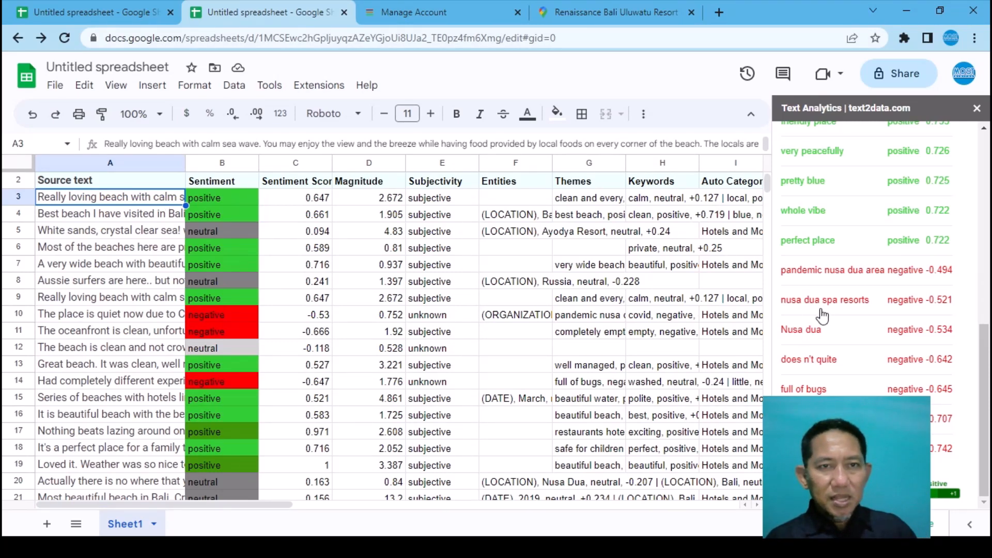
Step: Examine the scored positive and negative themes in the Concept Analysis list, from the strongest positives to the score range legend
scroll(821, 247, "up", 8)
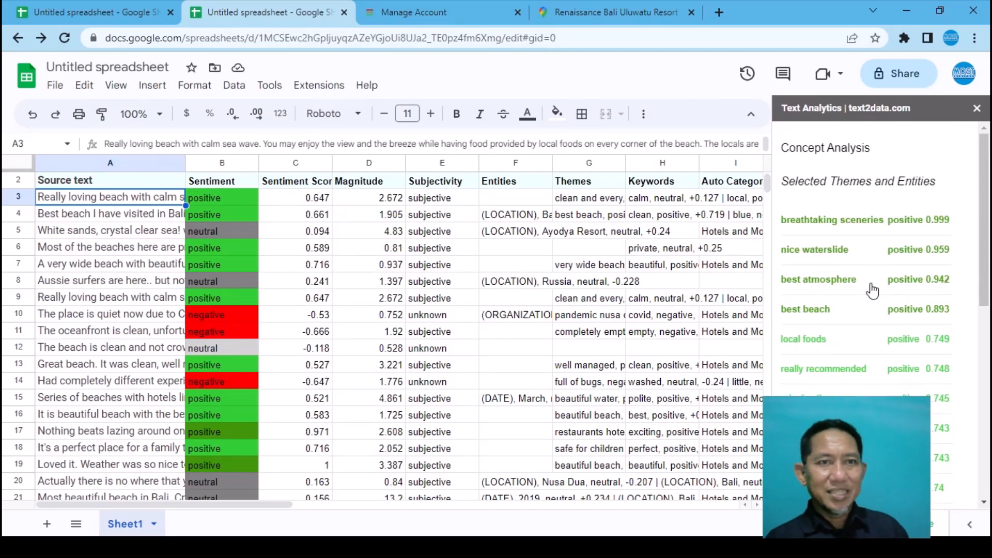
scroll(875, 283, "down", 2)
scroll(872, 292, "up", 2)
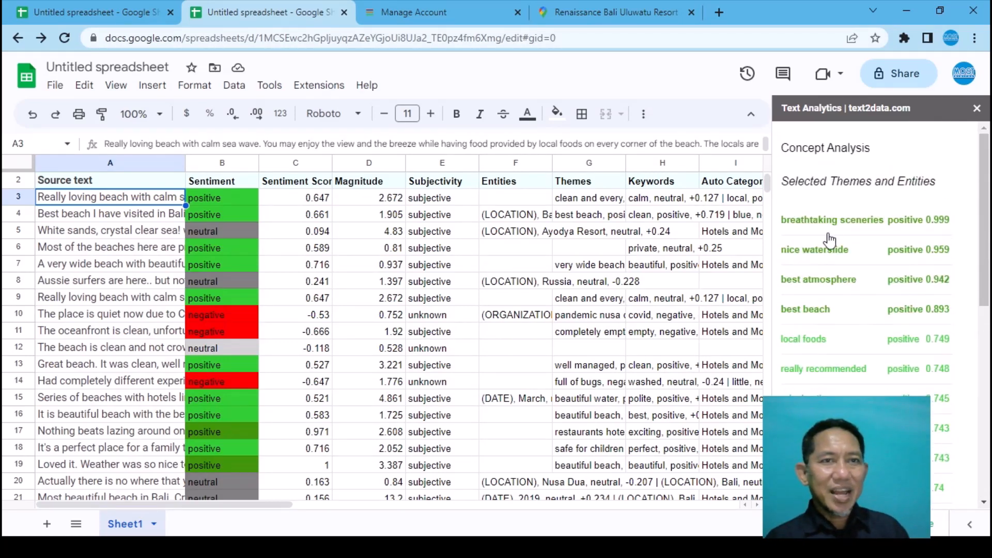
scroll(821, 248, "down", 1)
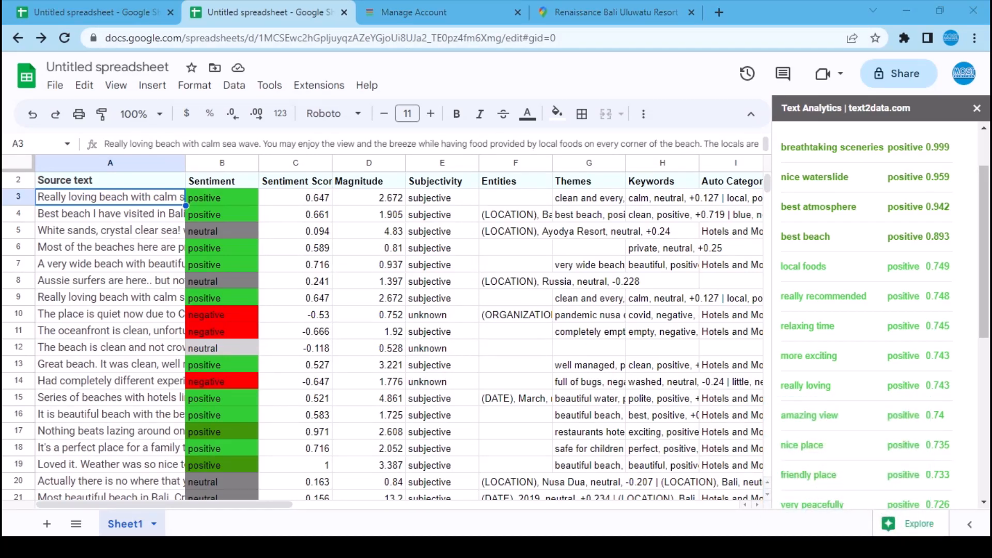
scroll(878, 310, "down", 4)
scroll(878, 310, "up", 5)
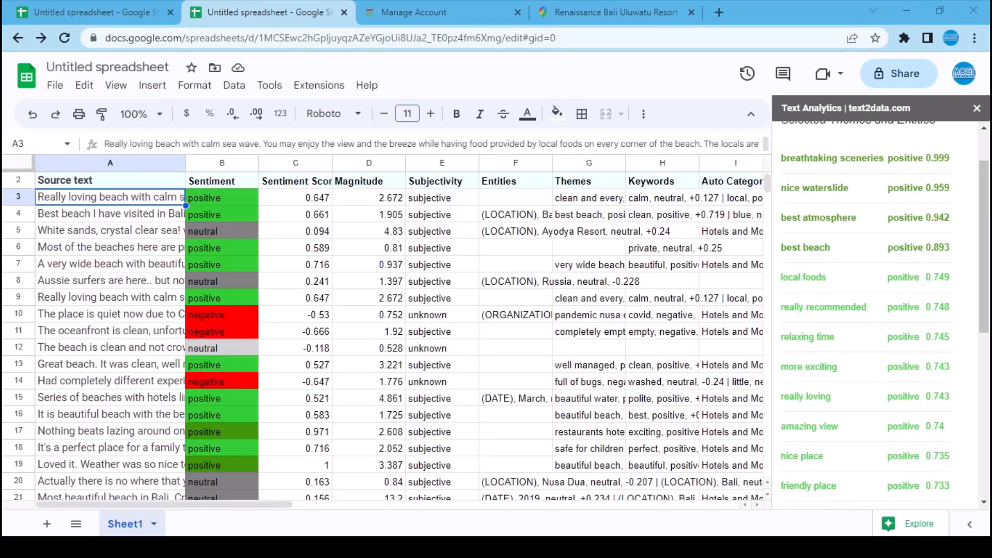
scroll(878, 310, "up", 2)
scroll(878, 310, "down", 4)
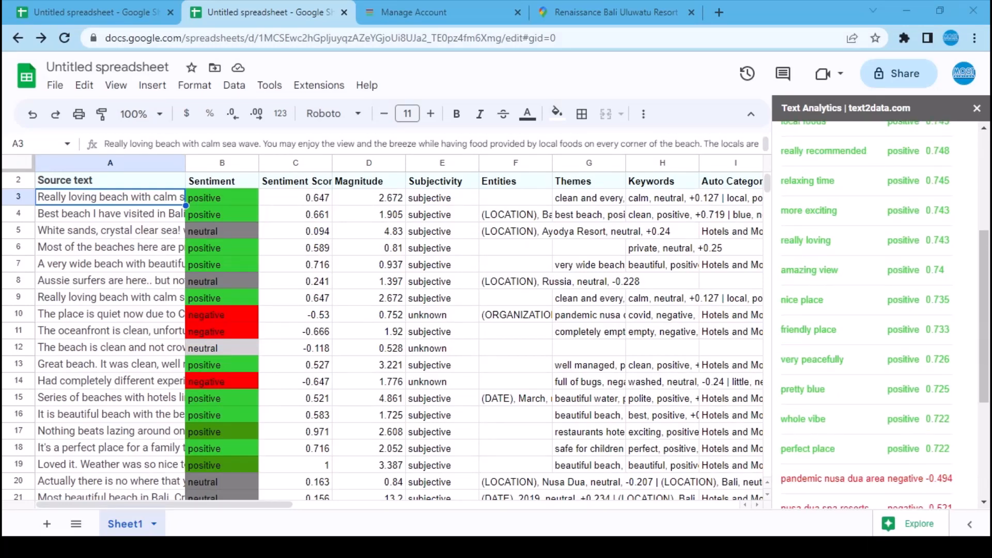
scroll(878, 310, "up", 2)
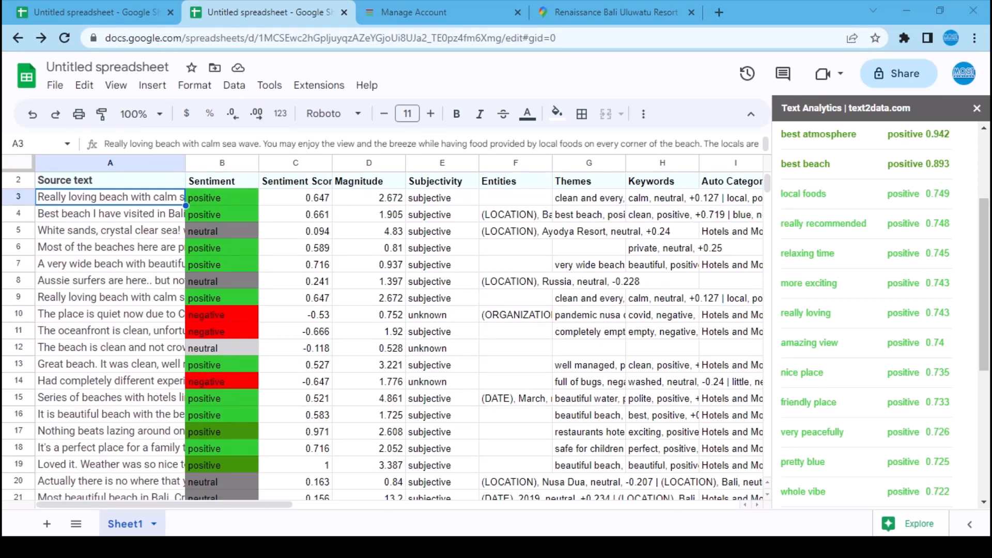
scroll(868, 310, "down", 5)
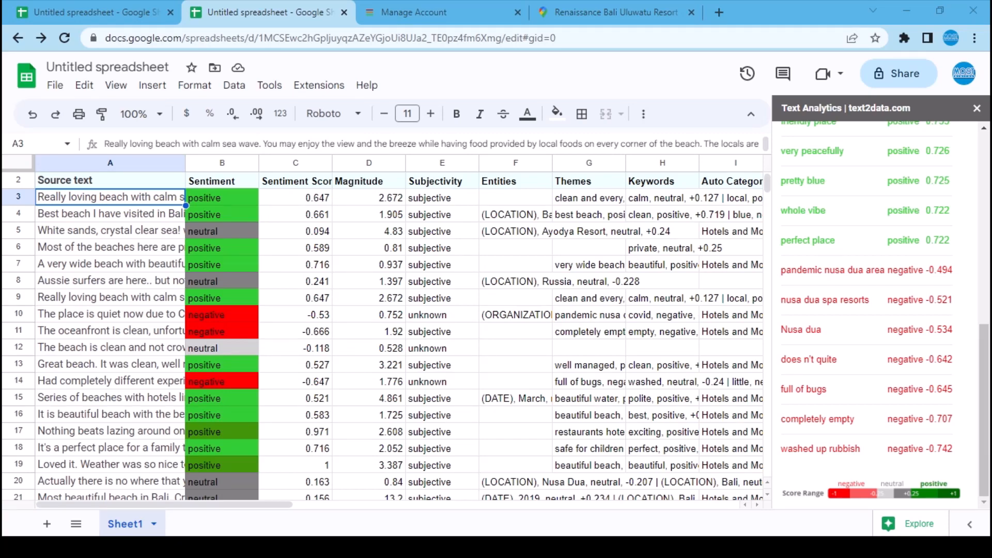
Step: Compare the per-review sentiment rows and the Sentiment Total table with the themes listed in the Concept Analysis
scroll(382, 336, "down", 5)
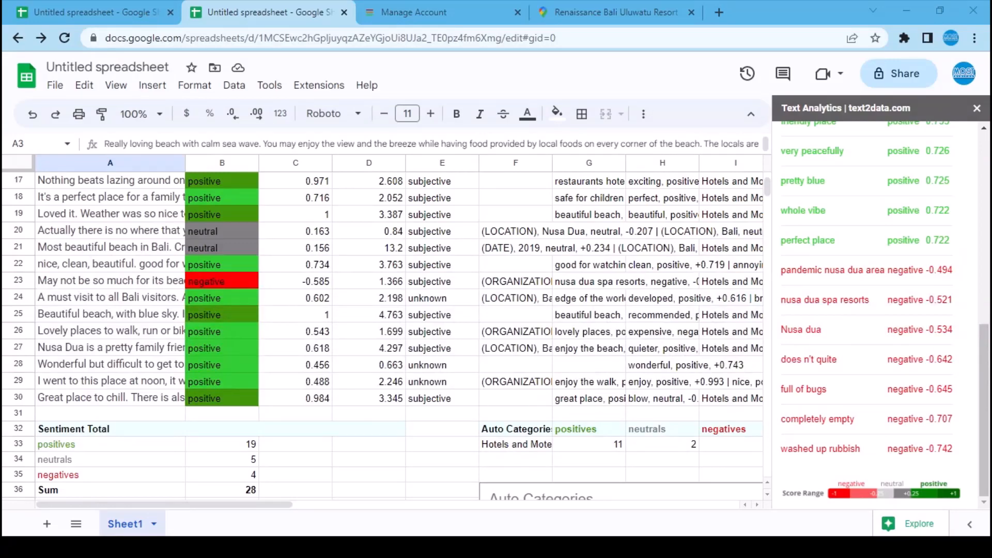
scroll(383, 336, "up", 5)
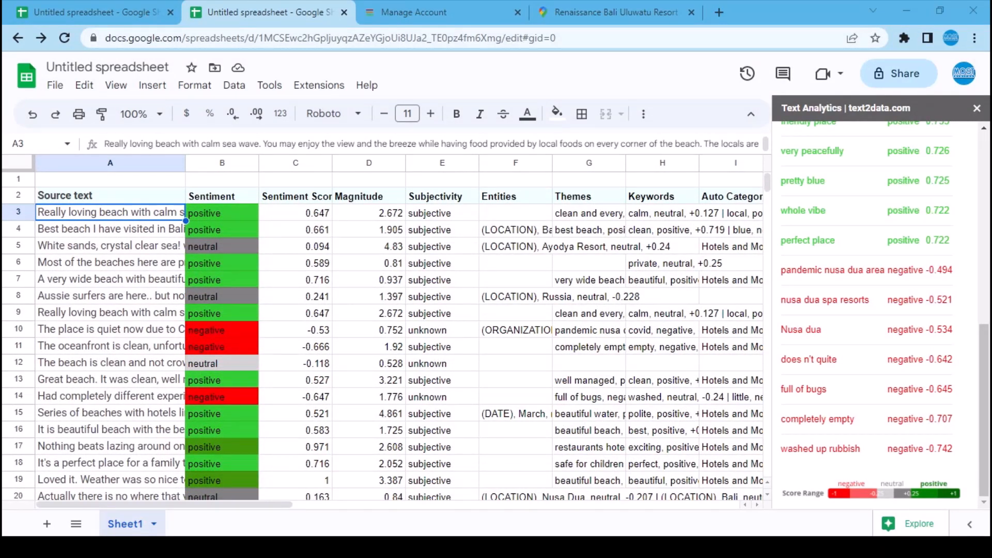
scroll(883, 310, "up", 3)
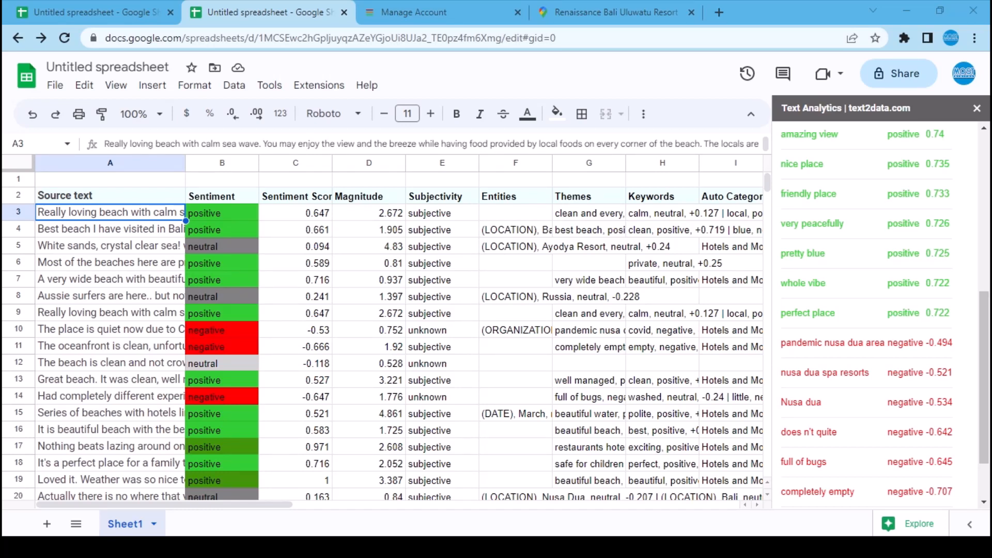
scroll(878, 316, "up", 7)
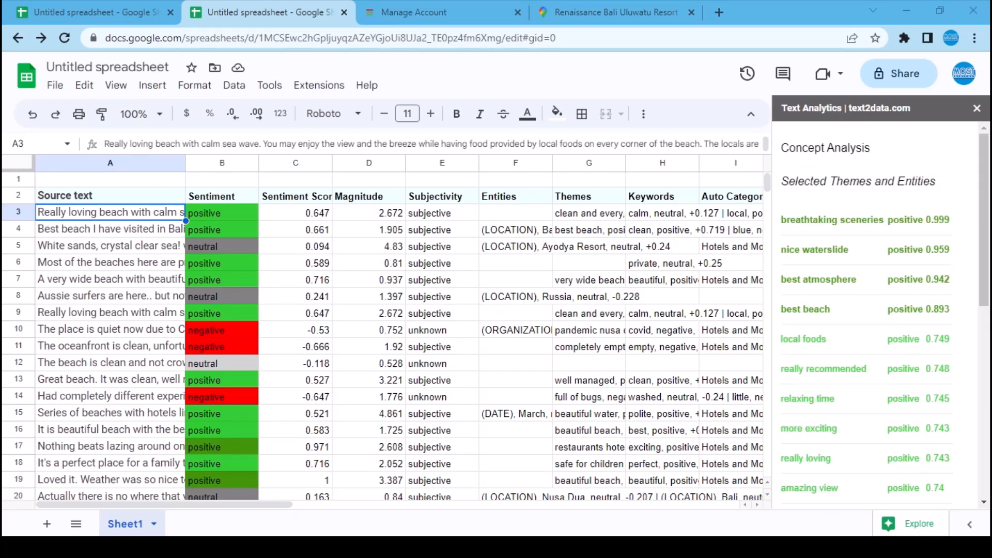
scroll(382, 335, "down", 7)
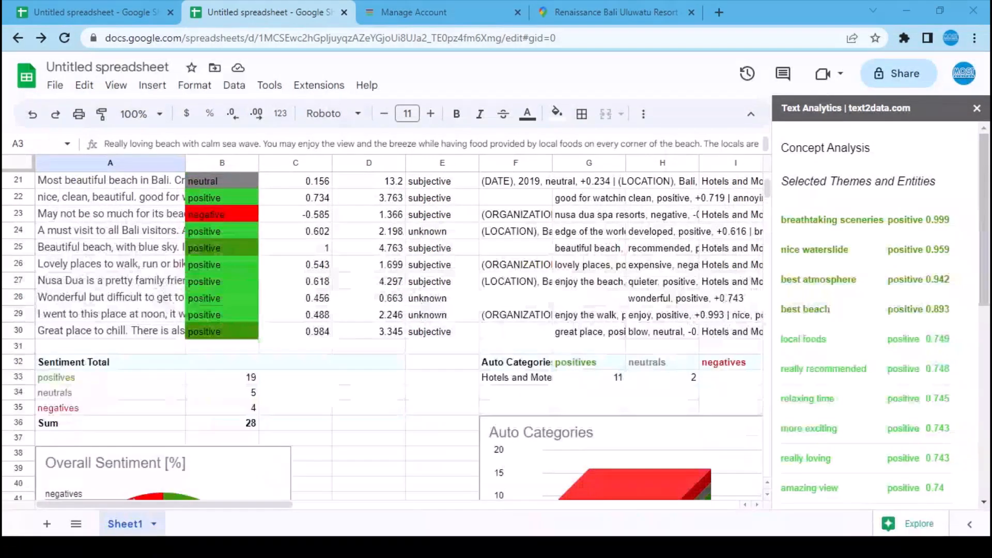
scroll(383, 336, "up", 7)
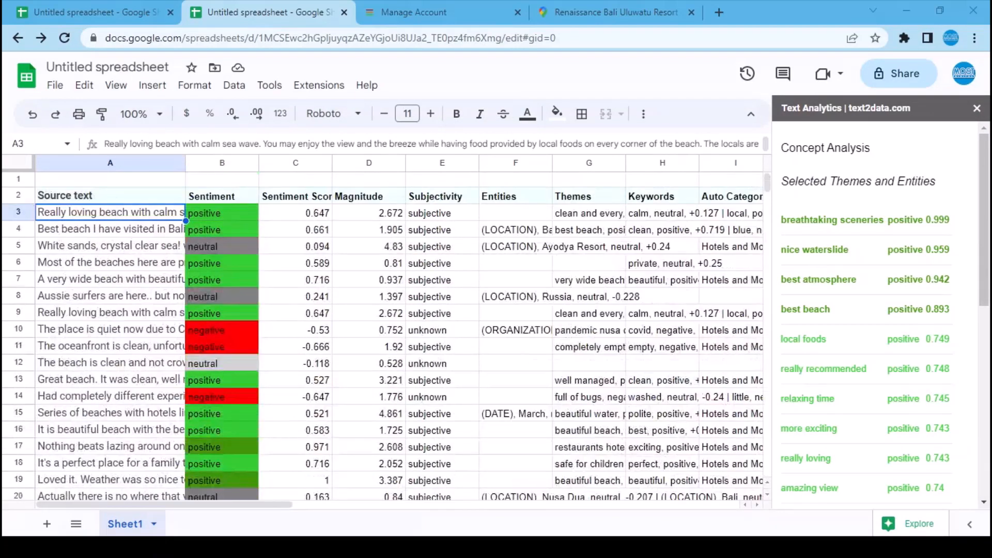
scroll(879, 315, "down", 6)
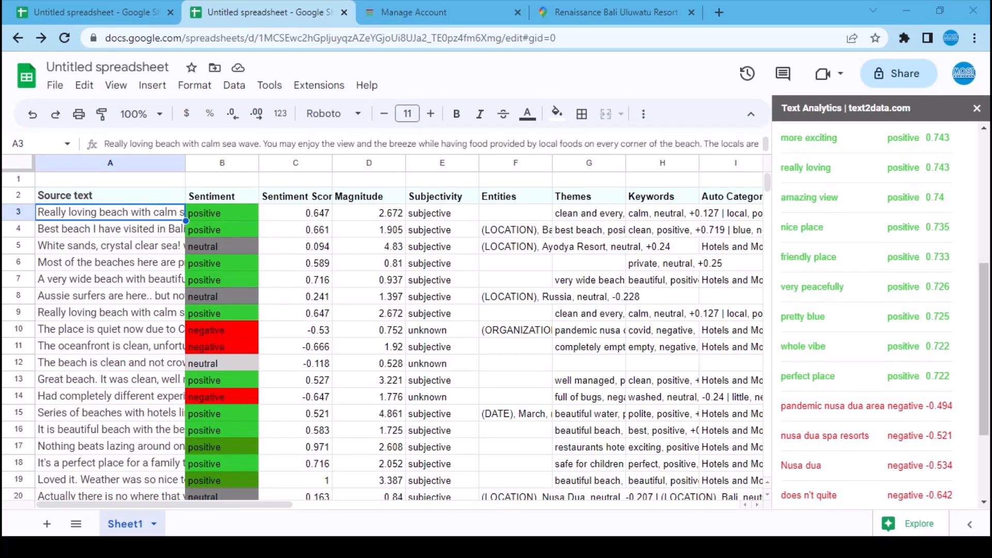
Step: Widen column C slightly so that the full Sentiment Score header fits
left_click_drag(332, 163, 340, 163)
scroll(320, 230, "down", 1)
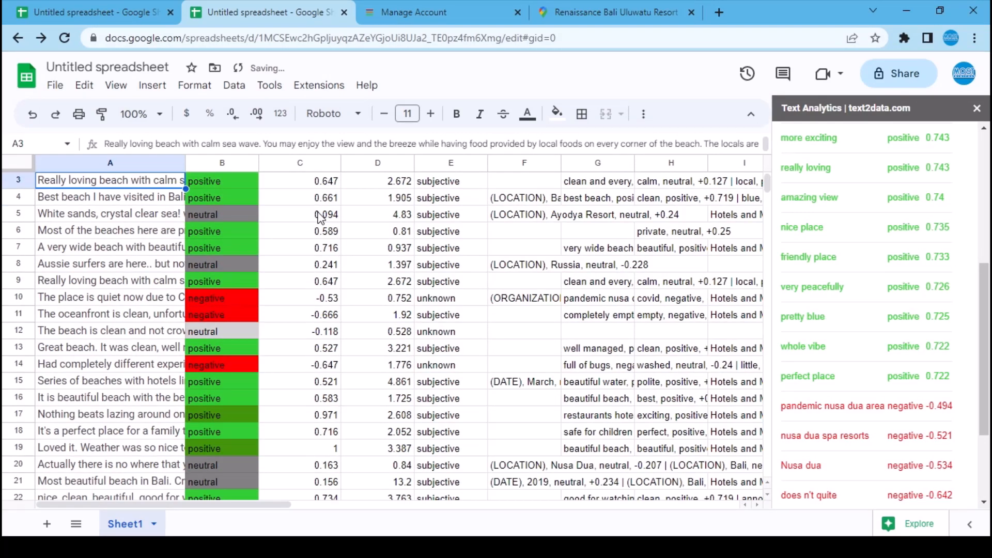
scroll(319, 232, "up", 1)
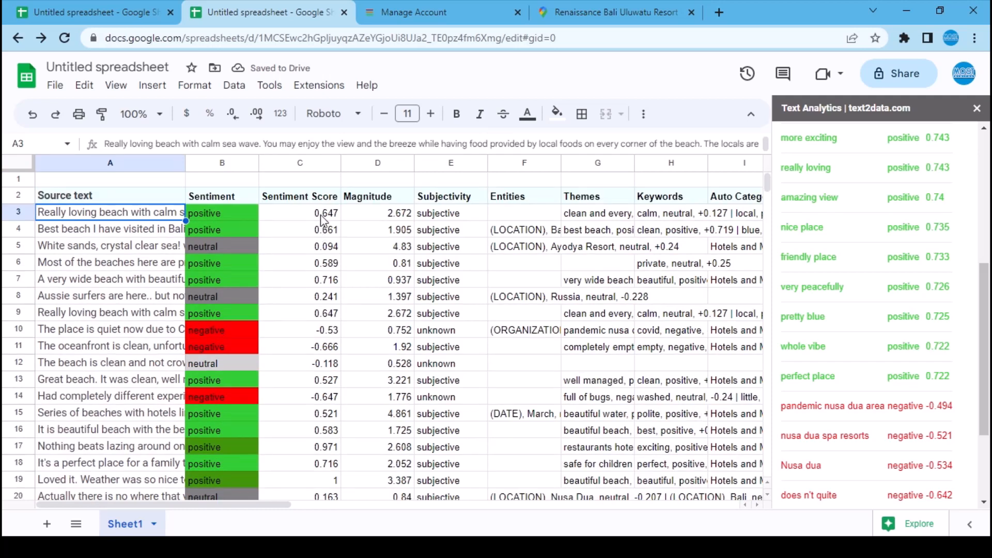
scroll(328, 283, "down", 1)
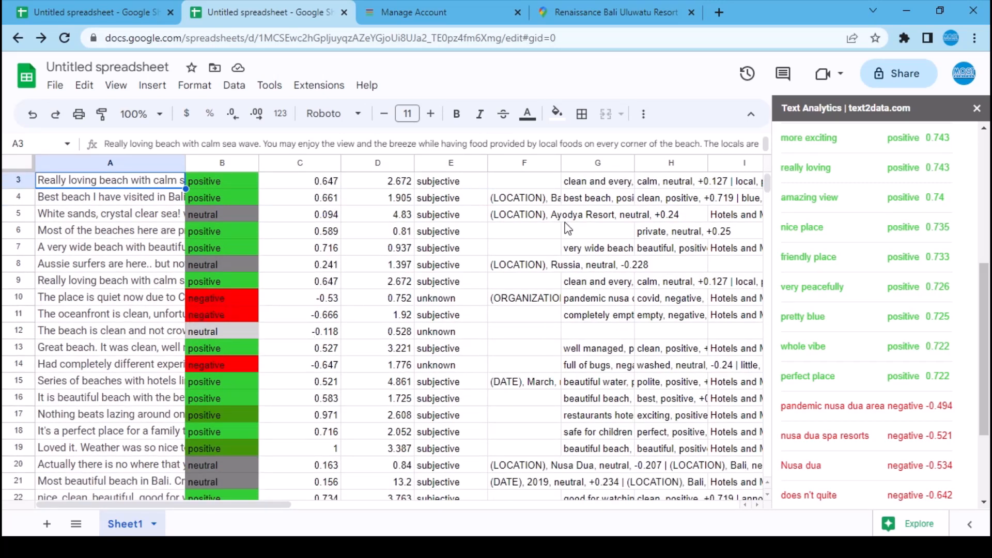
Step: Inspect the Entities, Themes and Keywords cells of reviews in rows 3 to 10, and compare them with the negative themes in the Concept Analysis
left_click_drag(243, 504, 309, 502)
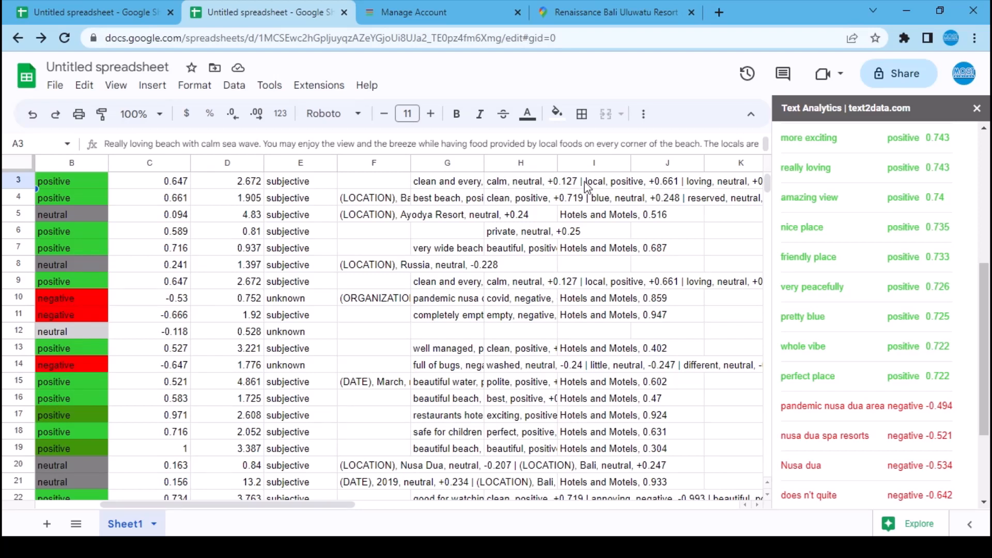
left_click(453, 185)
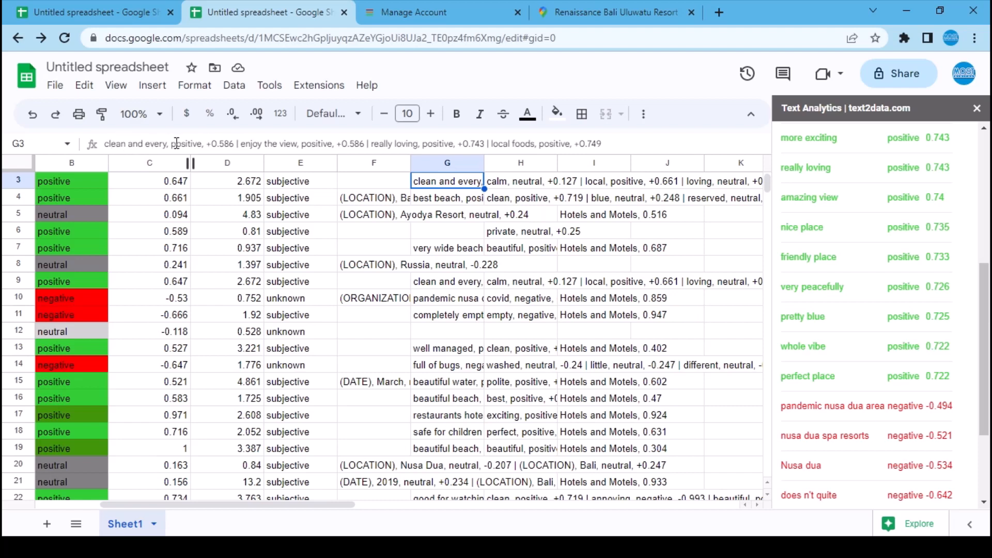
left_click(501, 187)
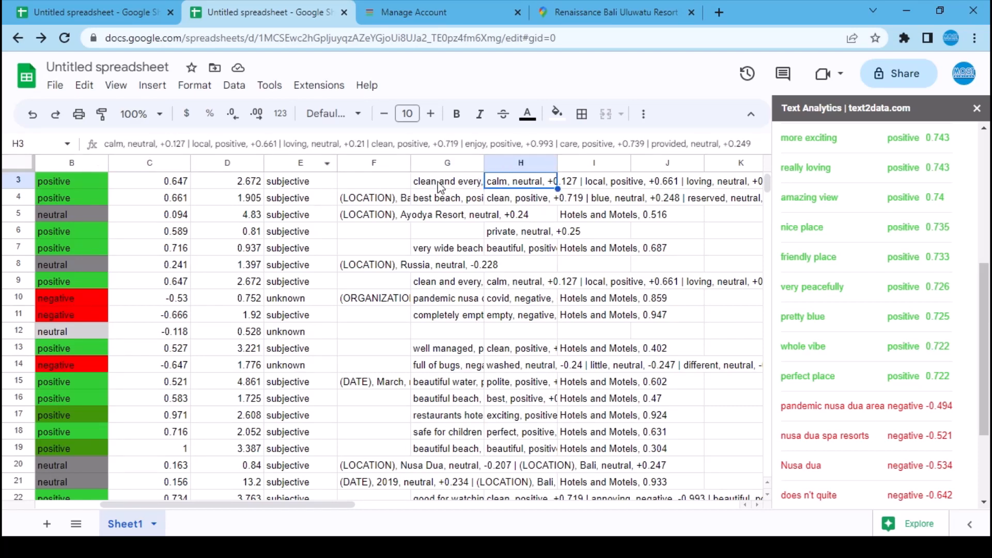
left_click(600, 179)
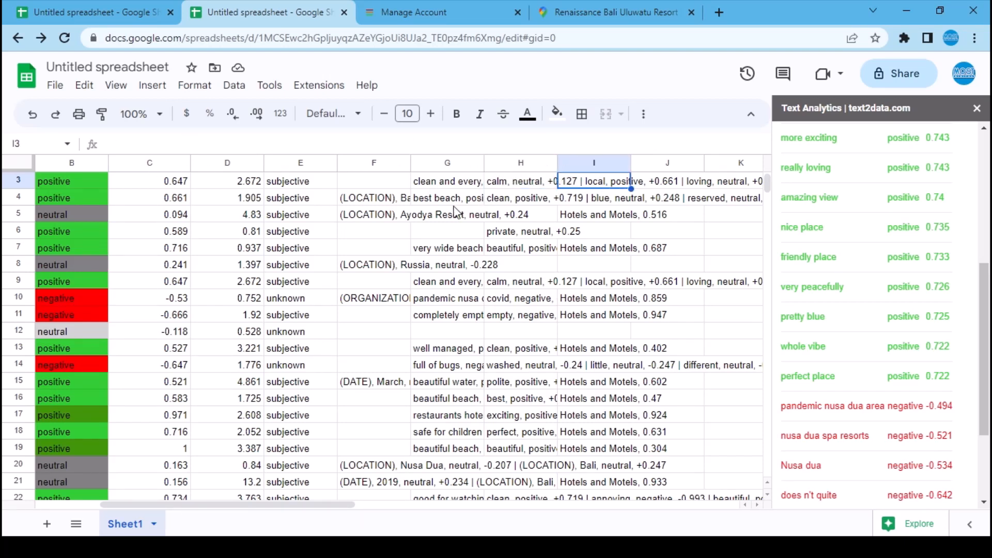
left_click(439, 203)
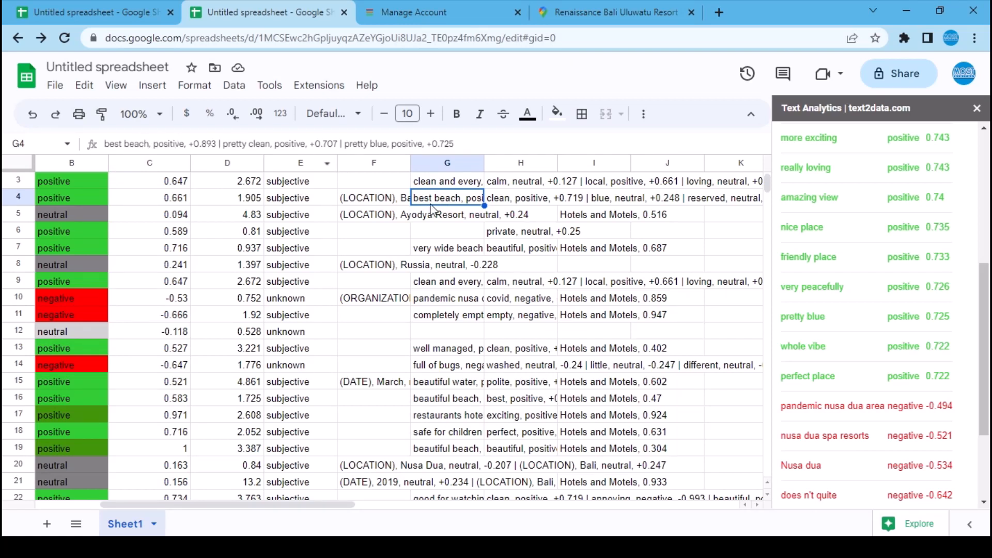
left_click(459, 217)
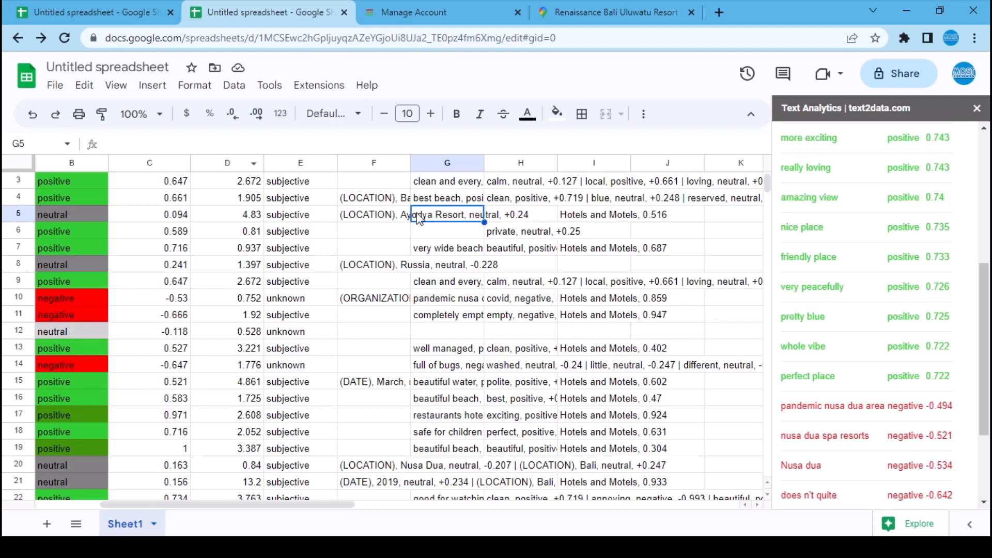
left_click(403, 200)
left_click(403, 214)
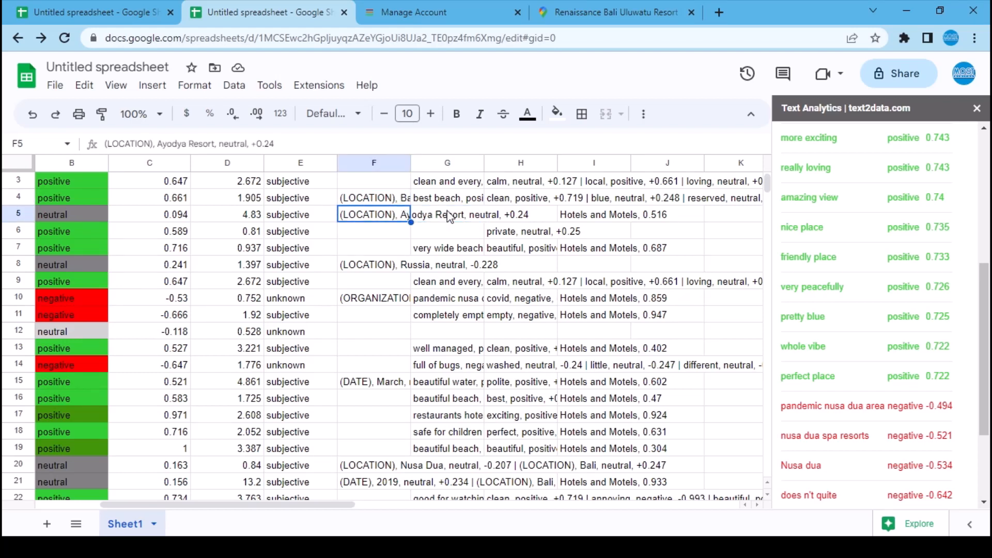
left_click(432, 285)
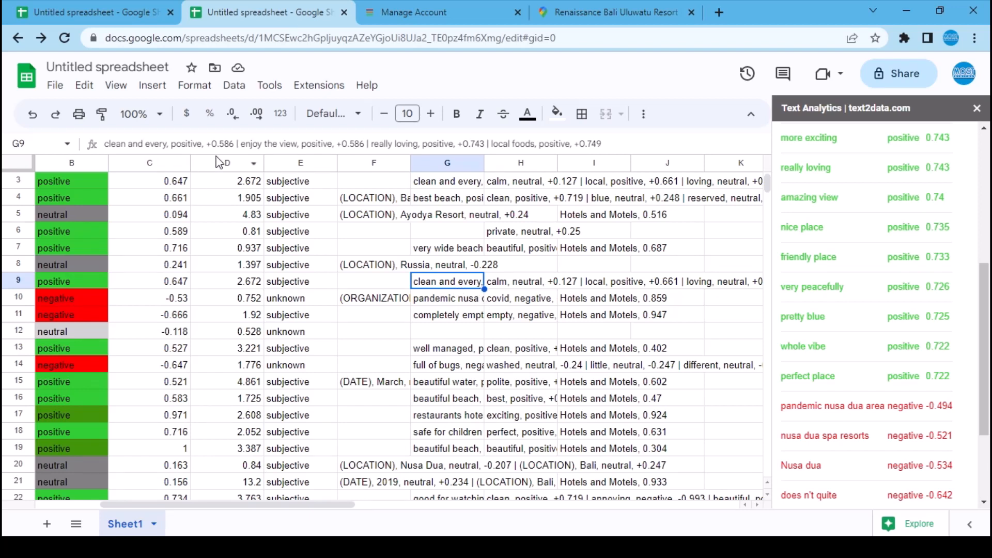
left_click(436, 301)
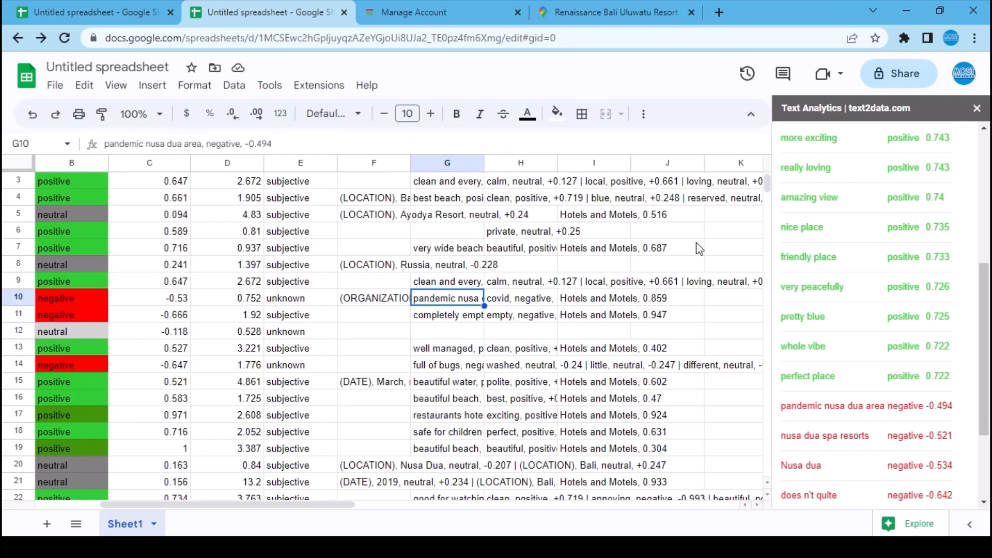
scroll(886, 356, "down", 3)
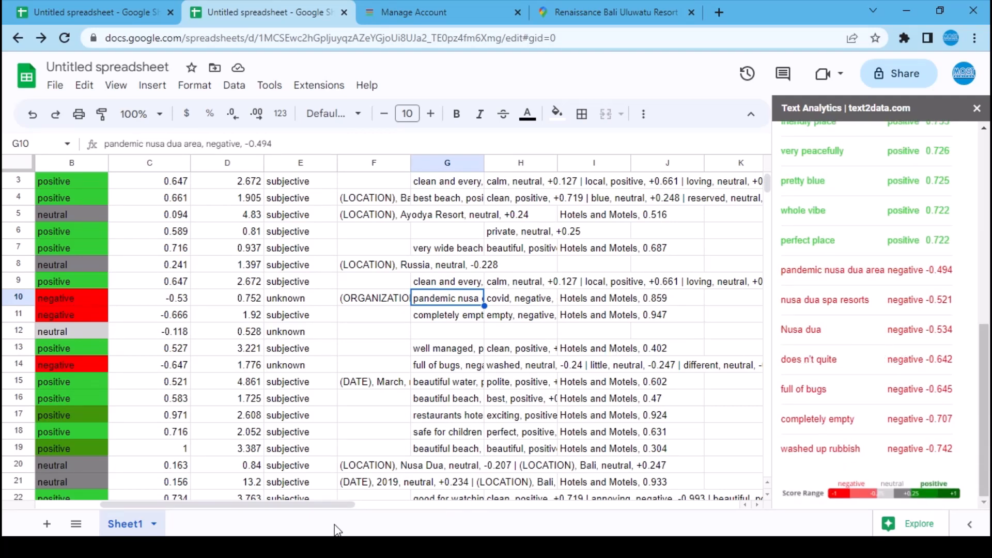
left_click_drag(329, 505, 246, 510)
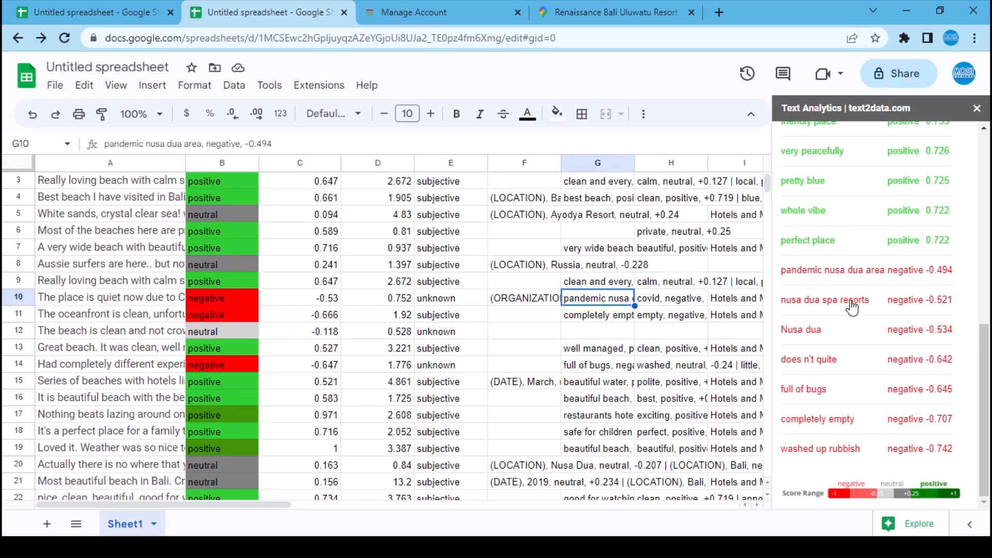
scroll(227, 274, "up", 1)
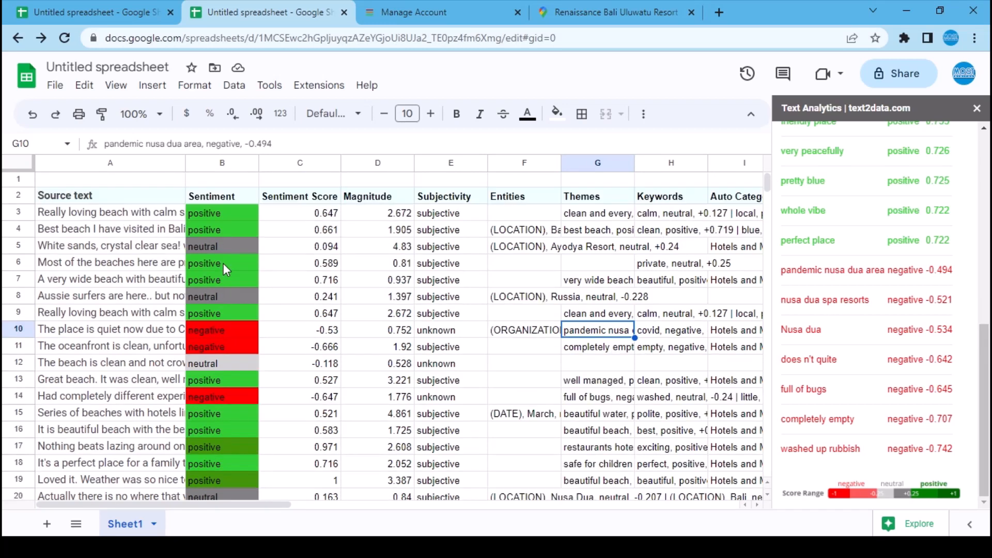
Step: Examine the sentiment column for negative reviews, then read the source text and Themes cell of the negative review in row 23
scroll(223, 262, "down", 2)
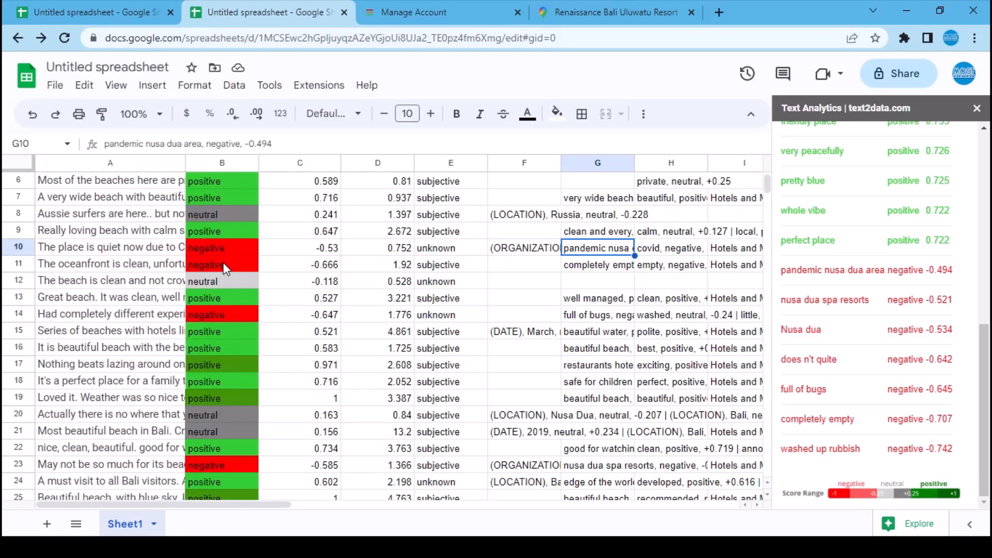
scroll(223, 261, "up", 2)
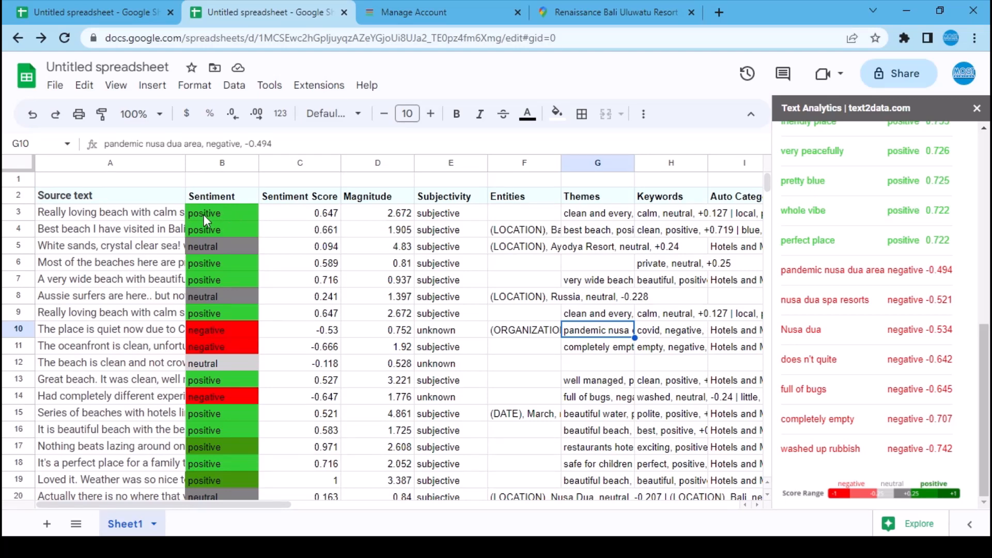
scroll(205, 218, "down", 2)
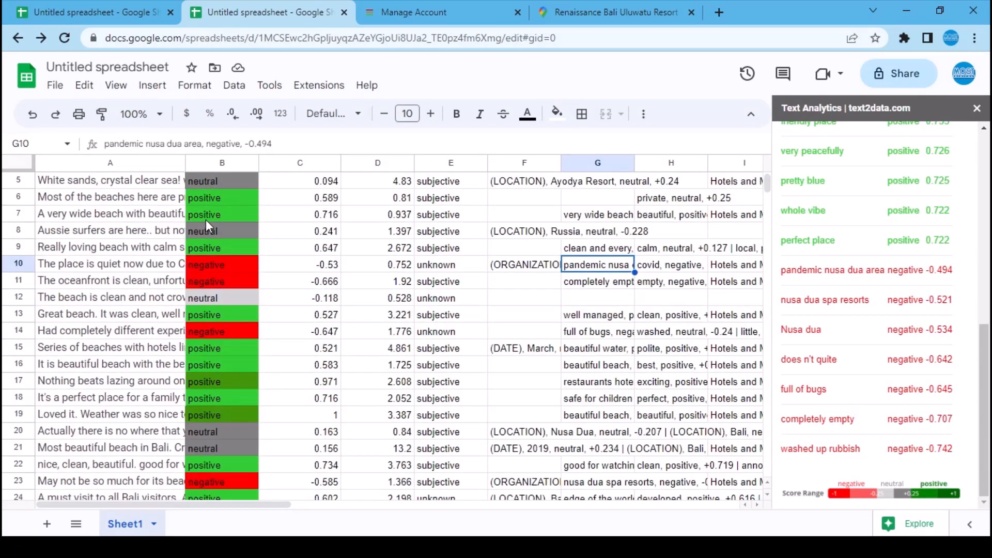
scroll(211, 228, "down", 4)
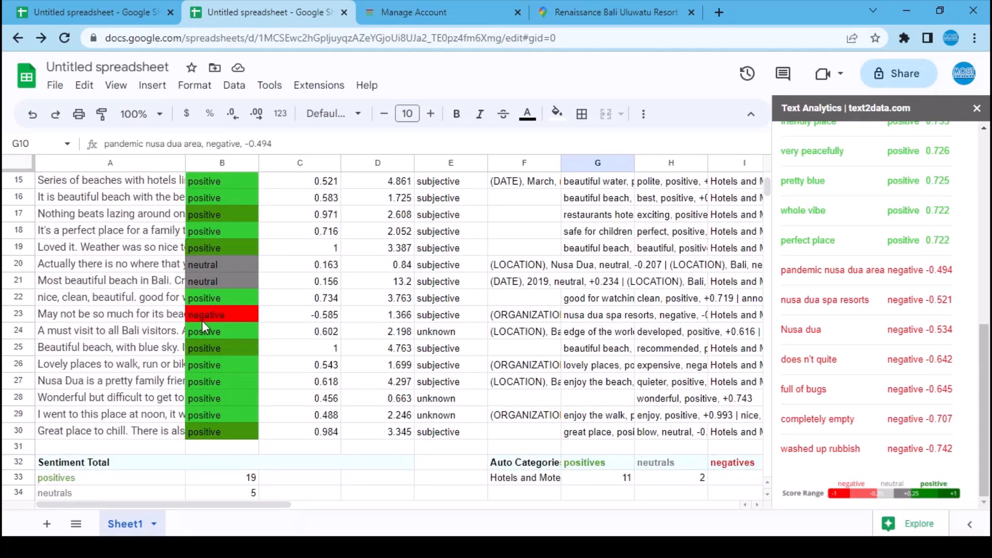
left_click(159, 312)
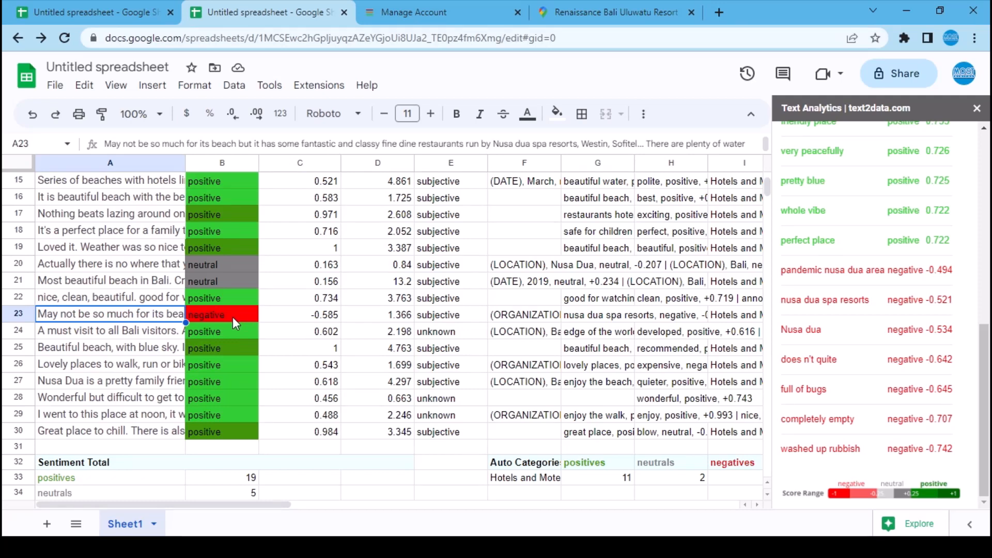
left_click(584, 319)
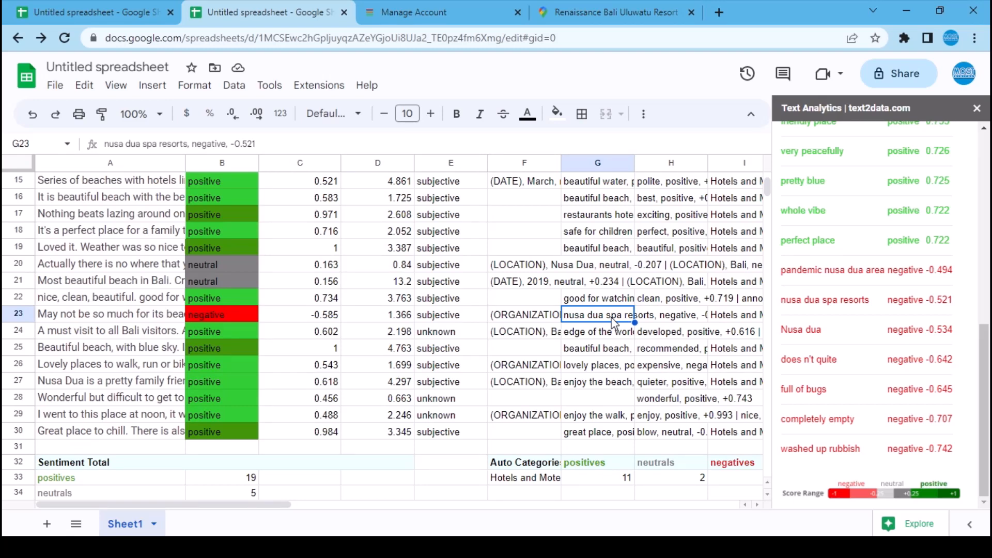
Step: Compare the Sentiment Total table and the Overall Sentiment and Auto Categories charts with the per-review sentiment rows above them
scroll(261, 279, "down", 4)
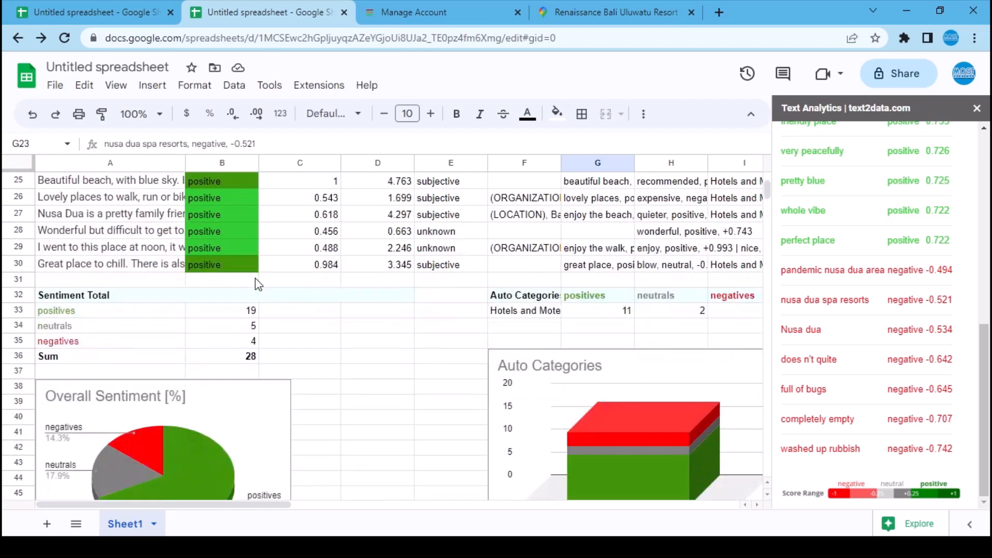
scroll(258, 284, "down", 1)
scroll(362, 281, "down", 3)
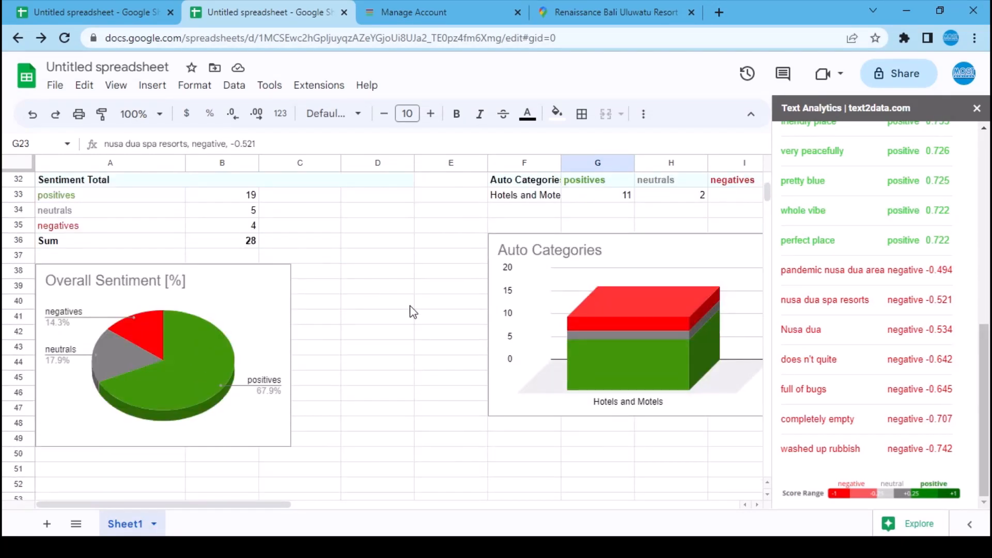
scroll(211, 271, "up", 10)
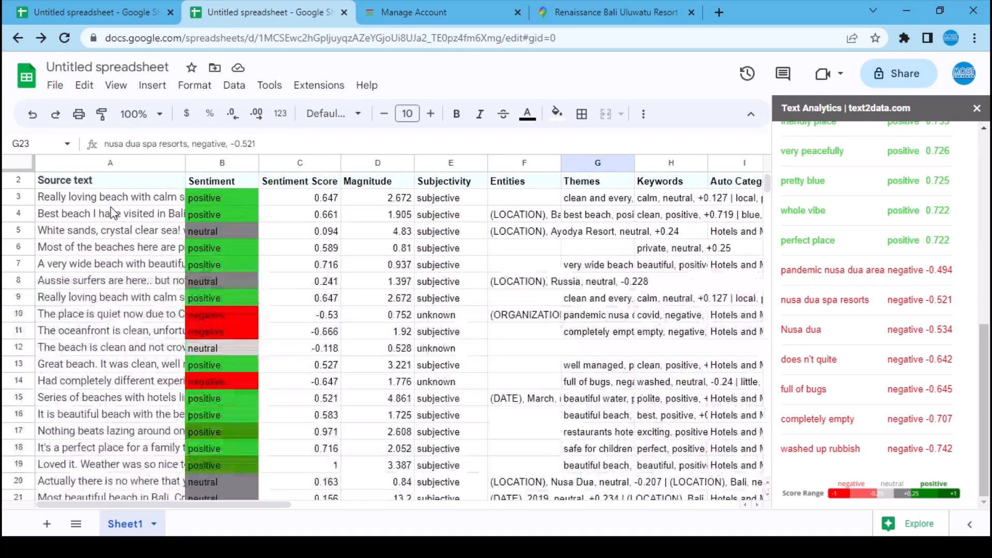
scroll(101, 231, "down", 10)
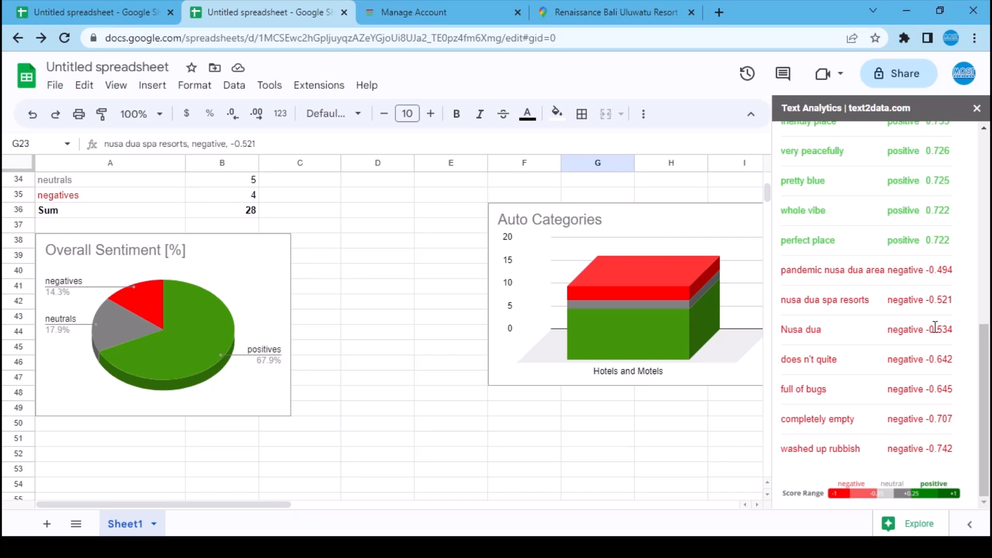
scroll(437, 268, "up", 3)
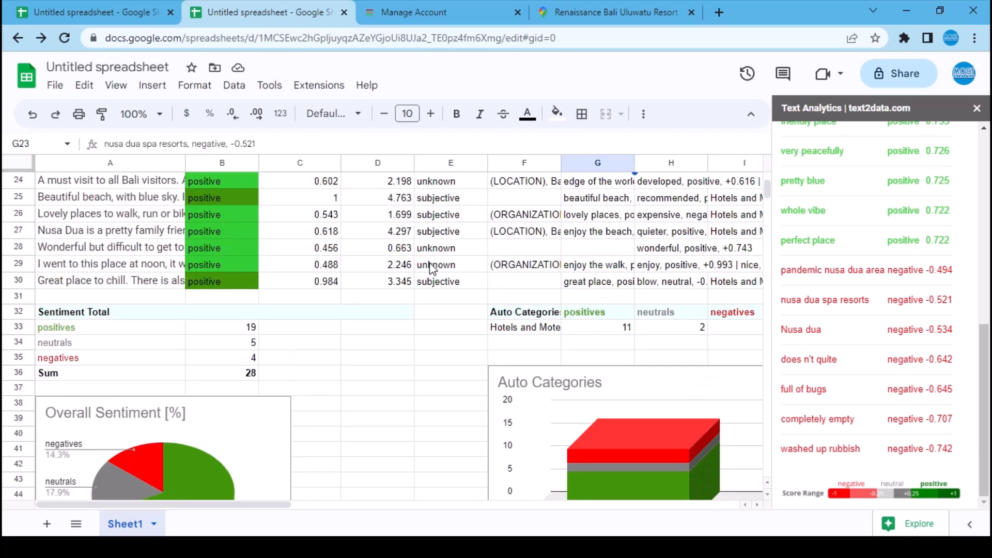
scroll(433, 268, "up", 7)
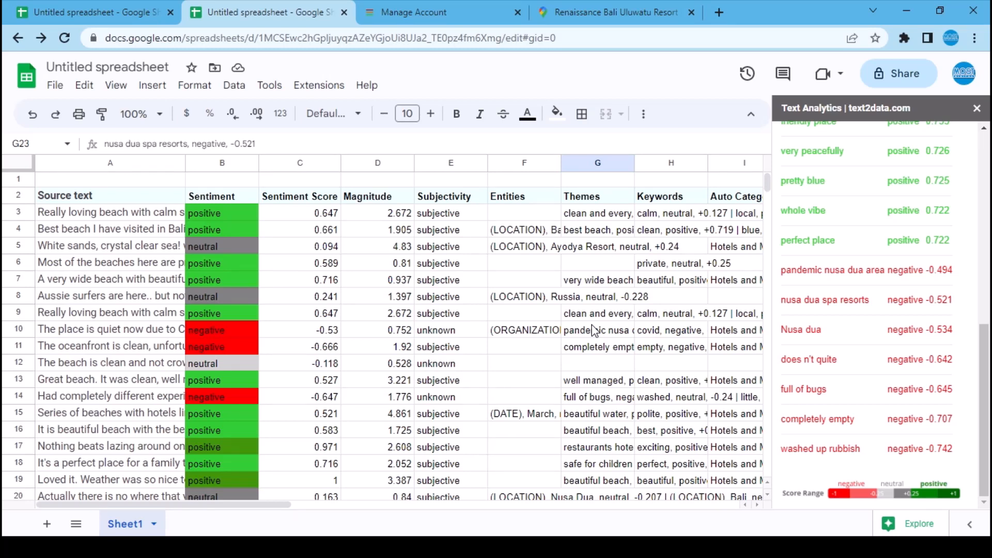
scroll(477, 287, "down", 3)
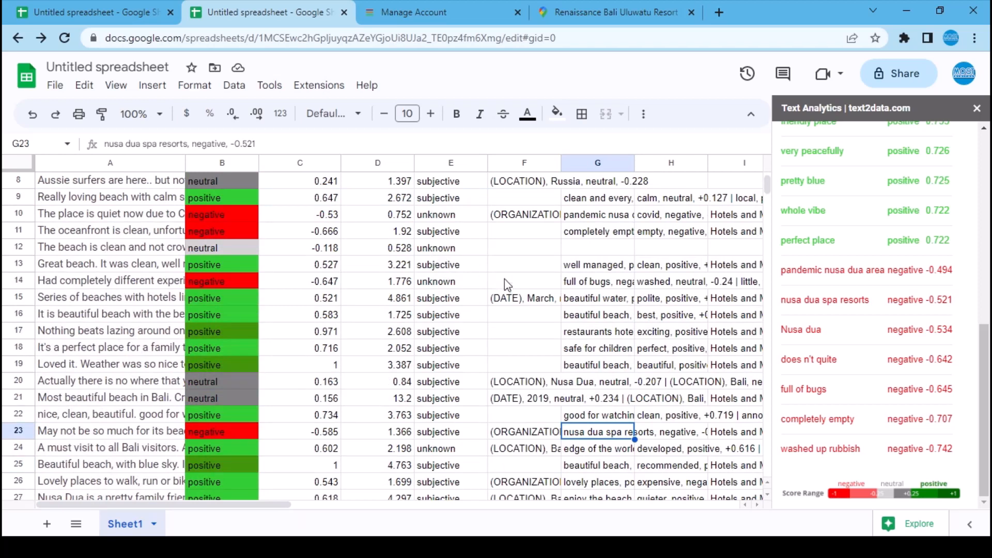
scroll(564, 332, "down", 2)
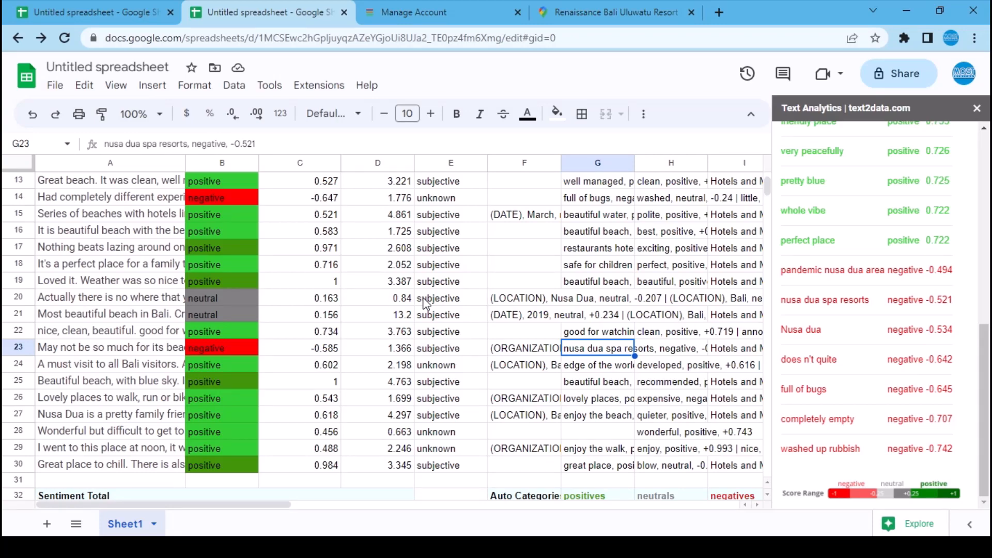
scroll(395, 282, "up", 5)
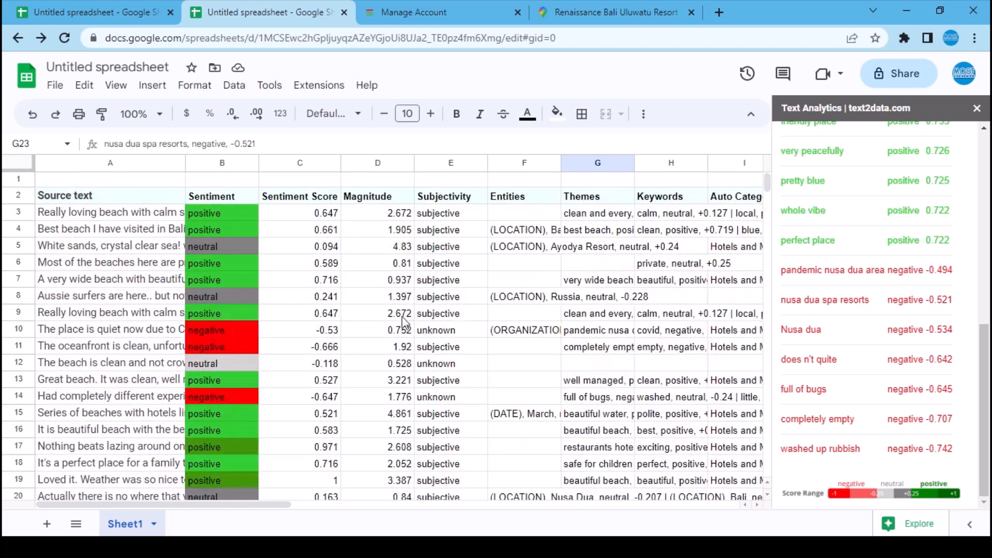